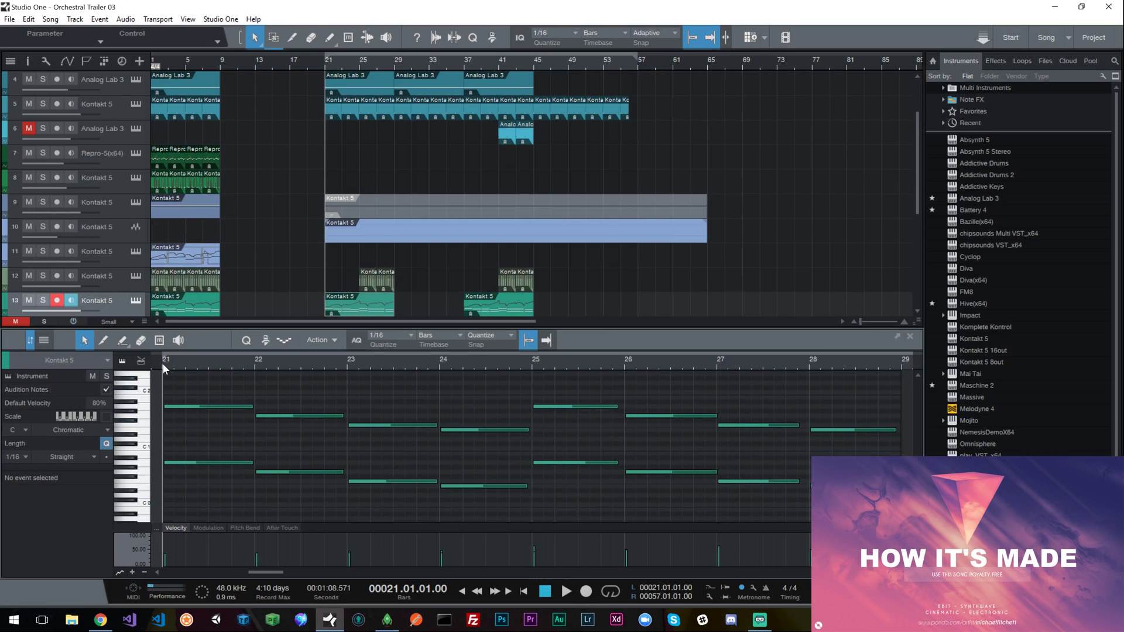
Step: Check the Kontakt instrument on track 13, play that track soloed from bar 21, and clear its solo
click(136, 301)
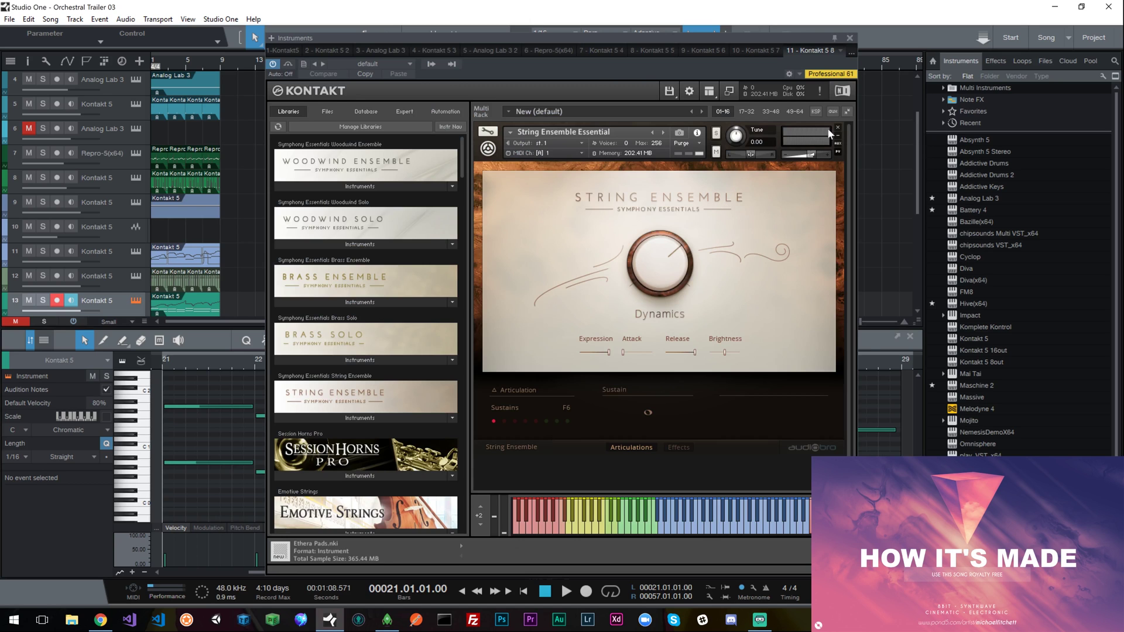
click(849, 38)
scroll(302, 228, down, 3)
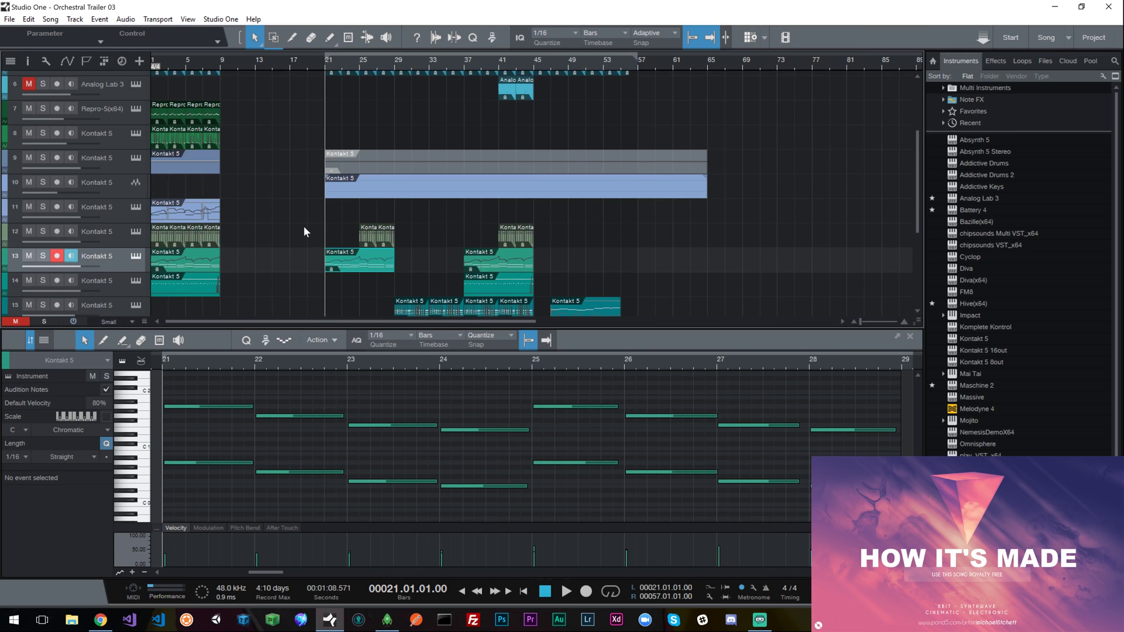
click(42, 233)
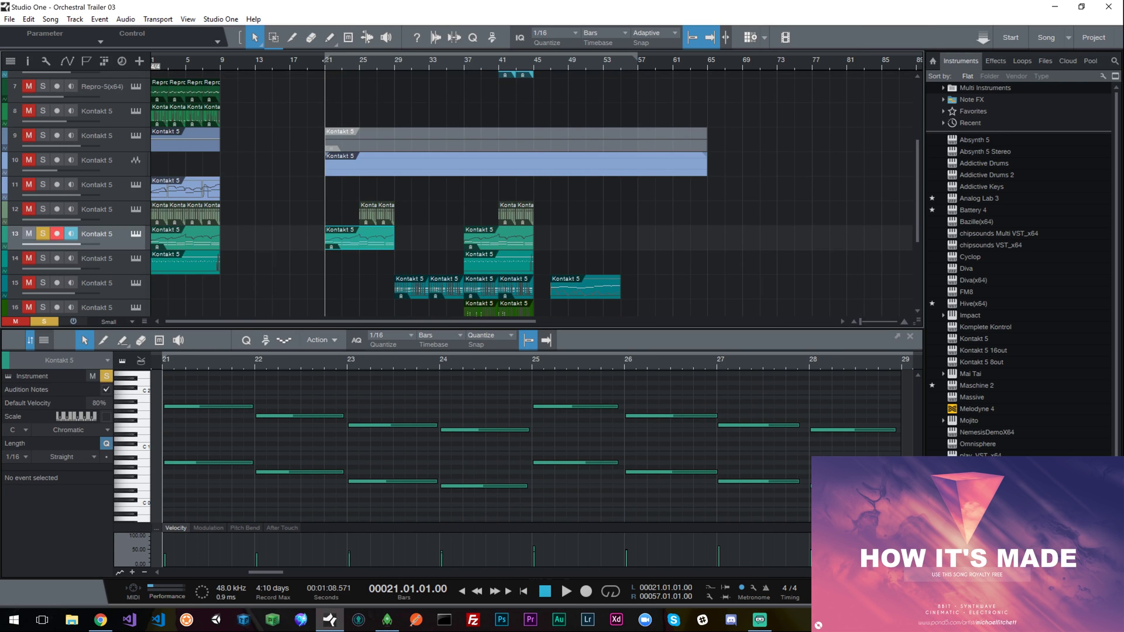
key(space)
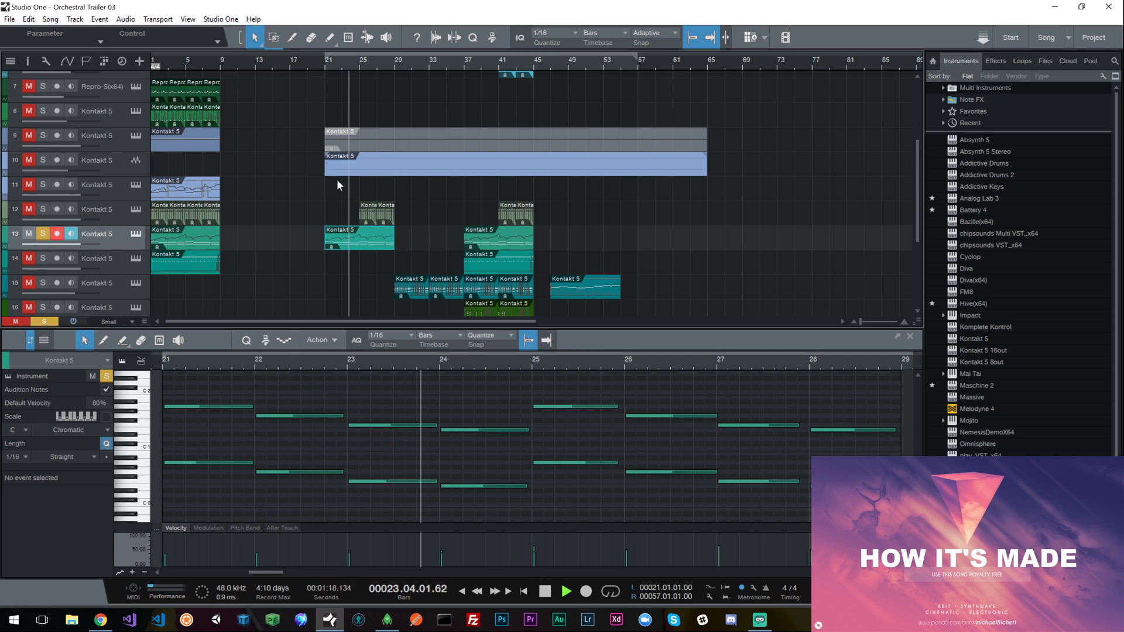
key(space)
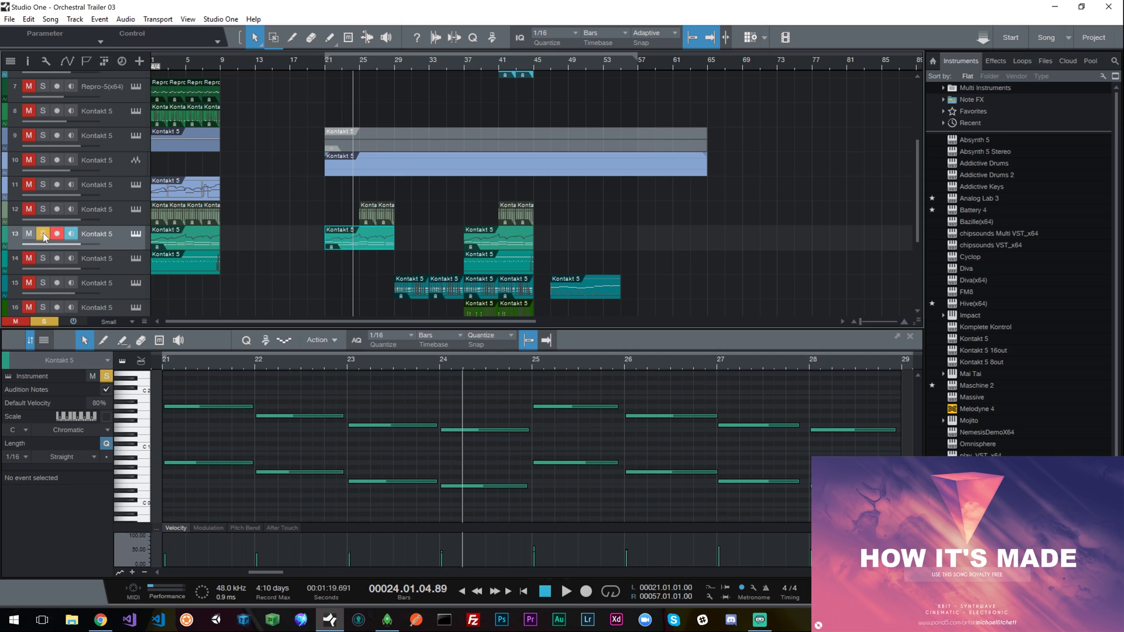
click(43, 234)
Step: Compare the notes of track 13's clips at bars 1 and 21, and review the track's Kontakt instrument again
click(202, 238)
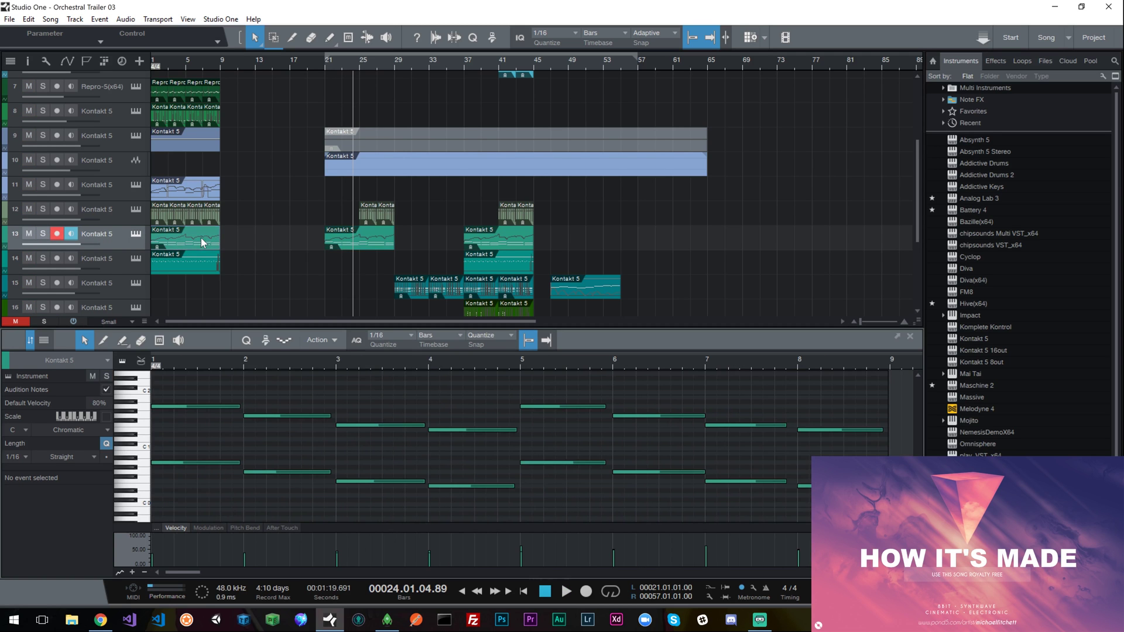
click(359, 234)
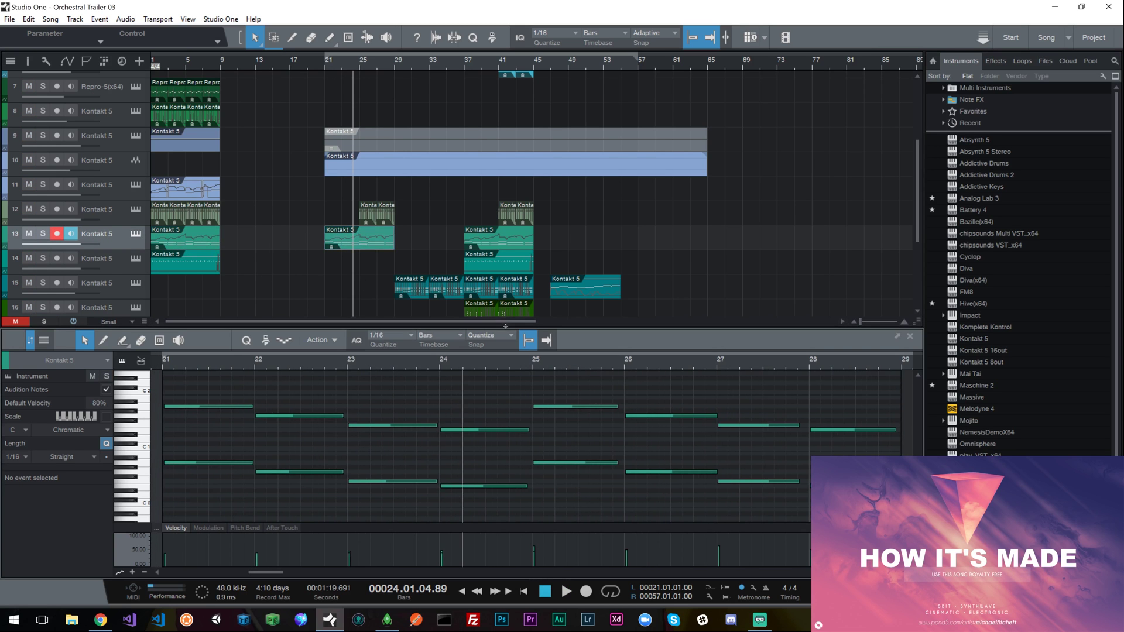
scroll(367, 258, down, 2)
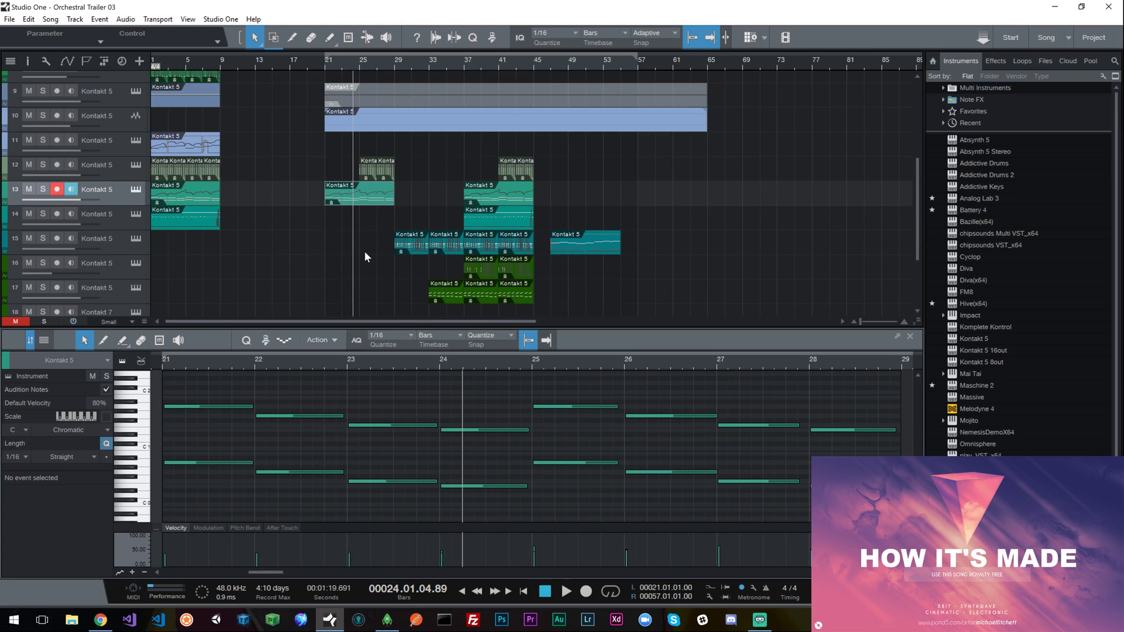
scroll(331, 226, down, 2)
scroll(331, 226, up, 2)
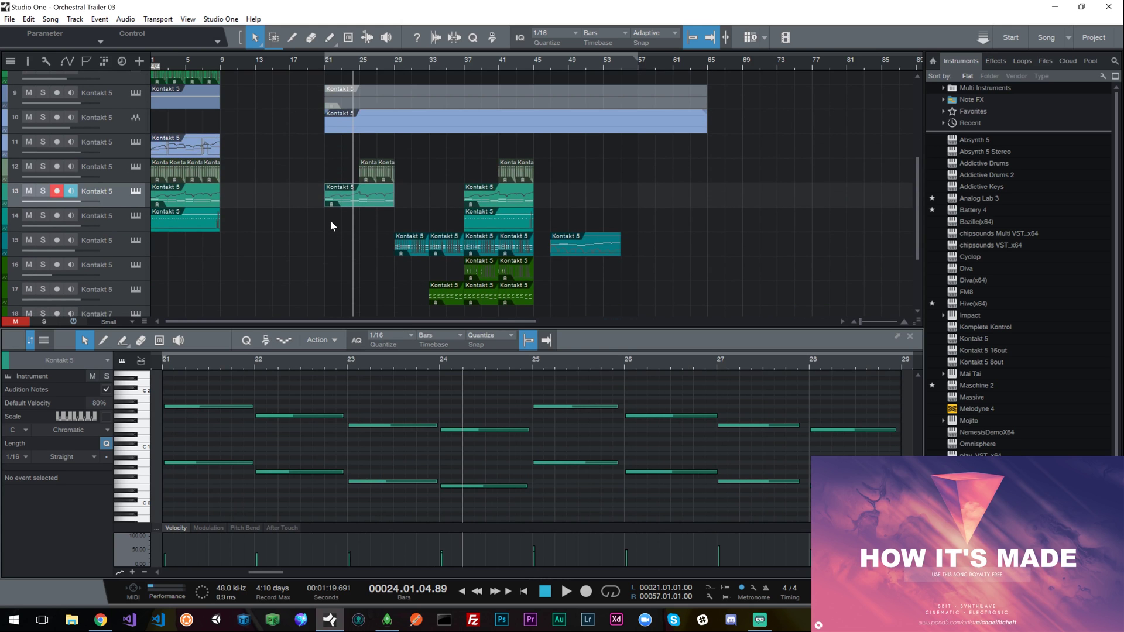
click(359, 192)
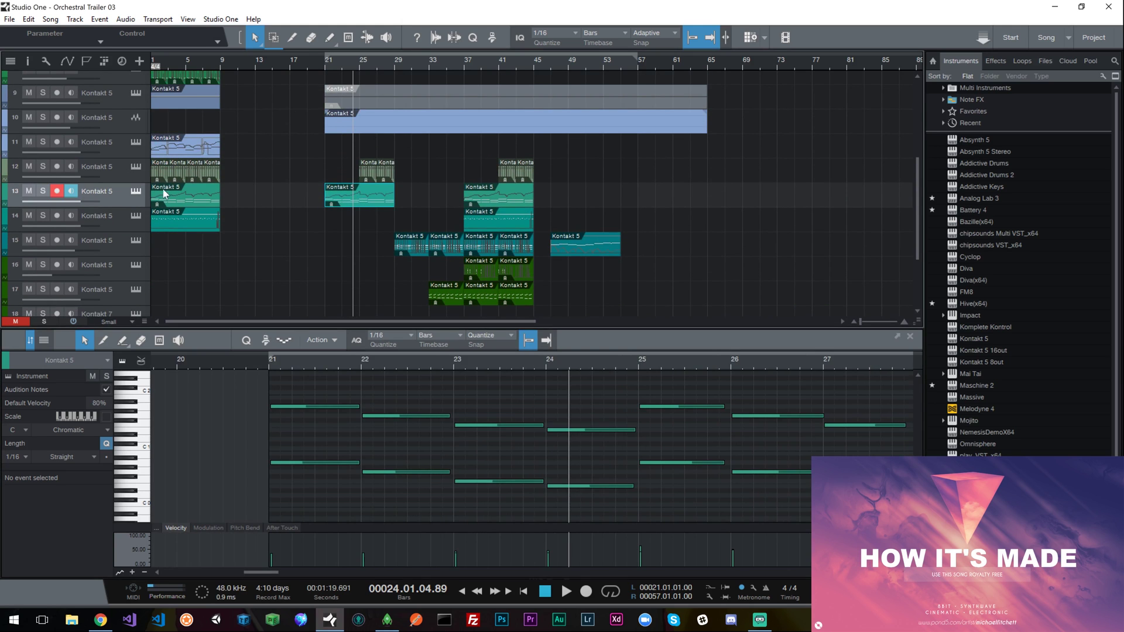
key(F11)
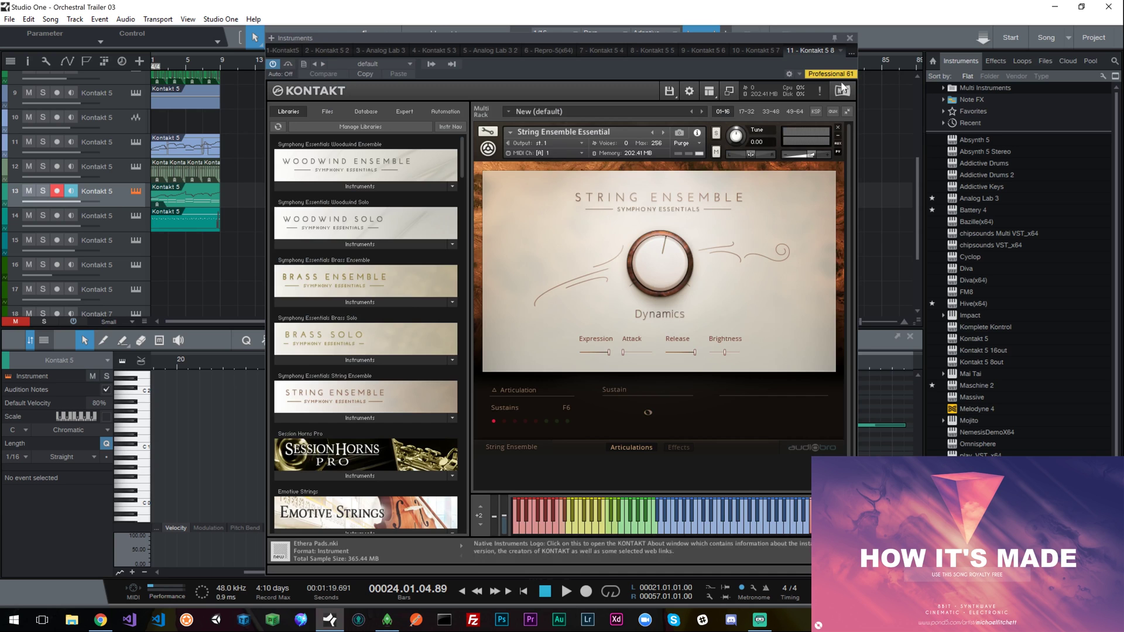
click(850, 38)
Step: Solo the rendered audio on track 10 and show the Kontakt instrument of track 9
scroll(324, 168, up, 3)
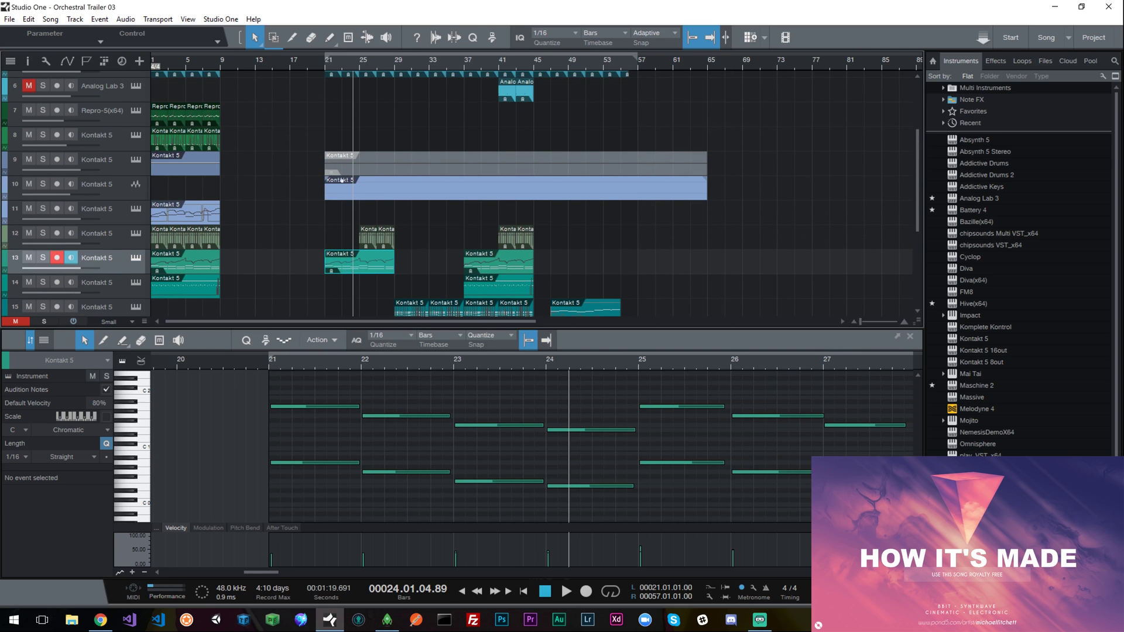
click(379, 182)
click(44, 185)
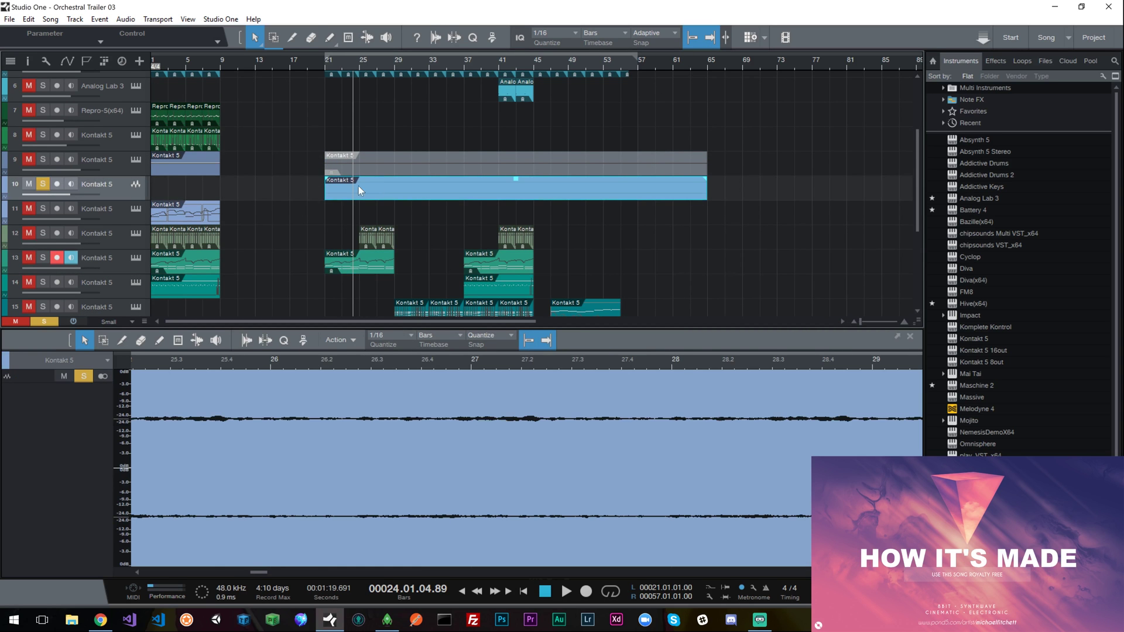
click(136, 161)
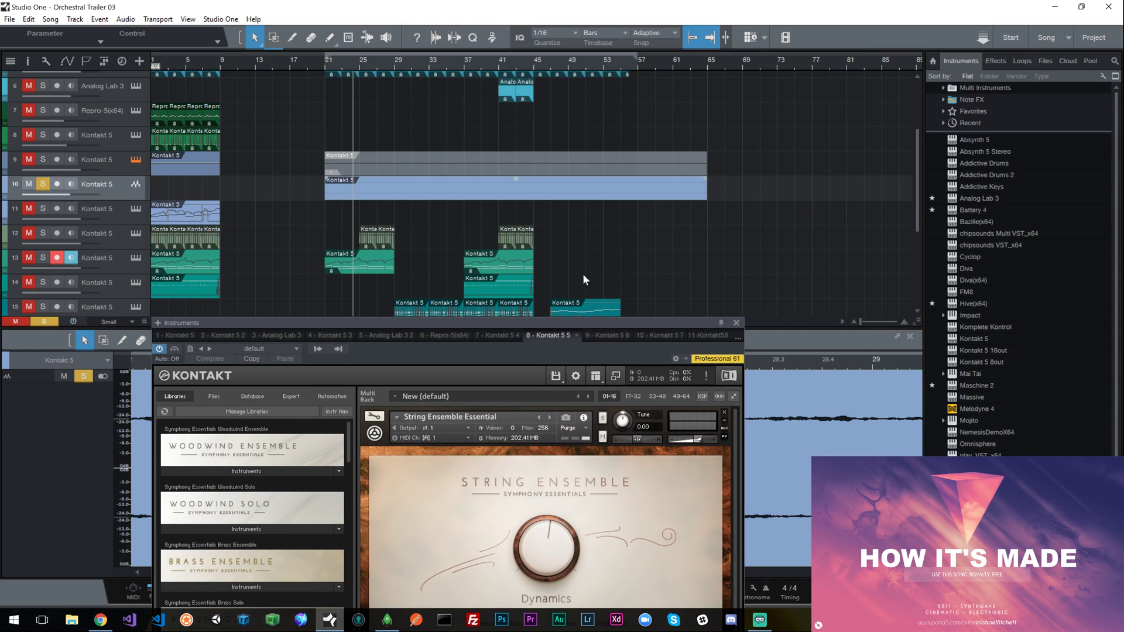
Step: Play the soloed audio track 10 from bar 21 and close the instrument window and the editor
click(325, 61)
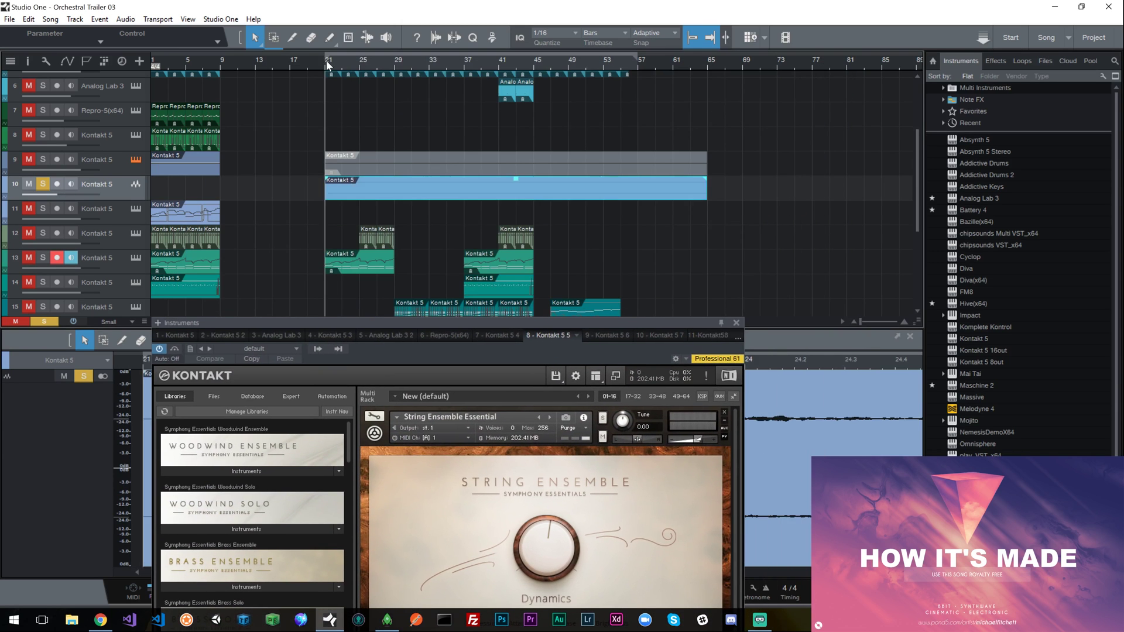
click(736, 324)
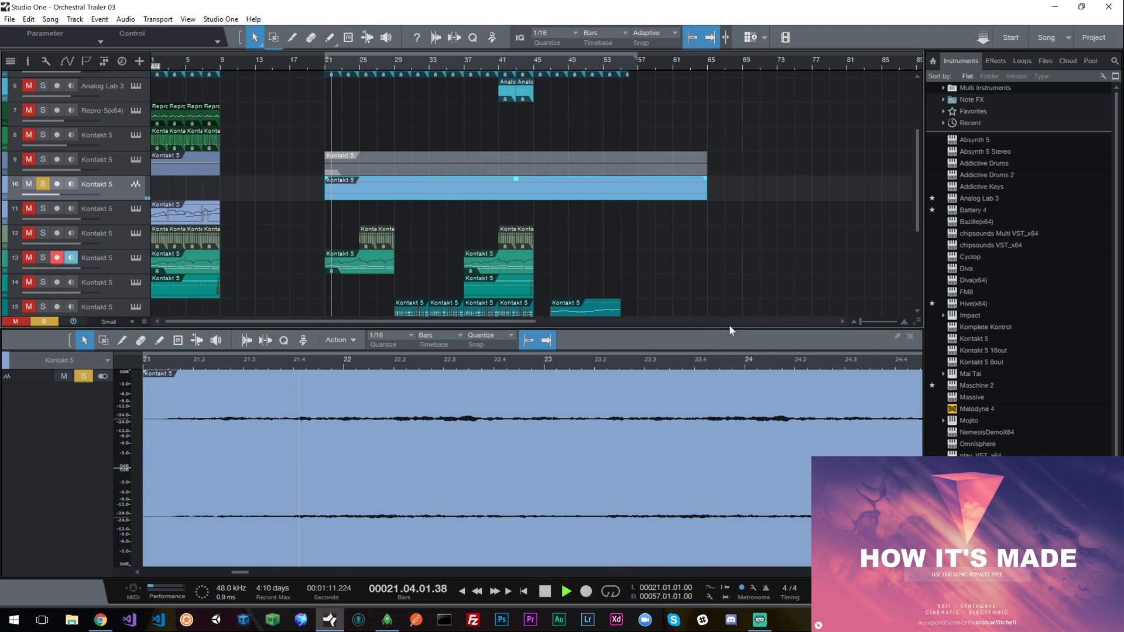
key(space)
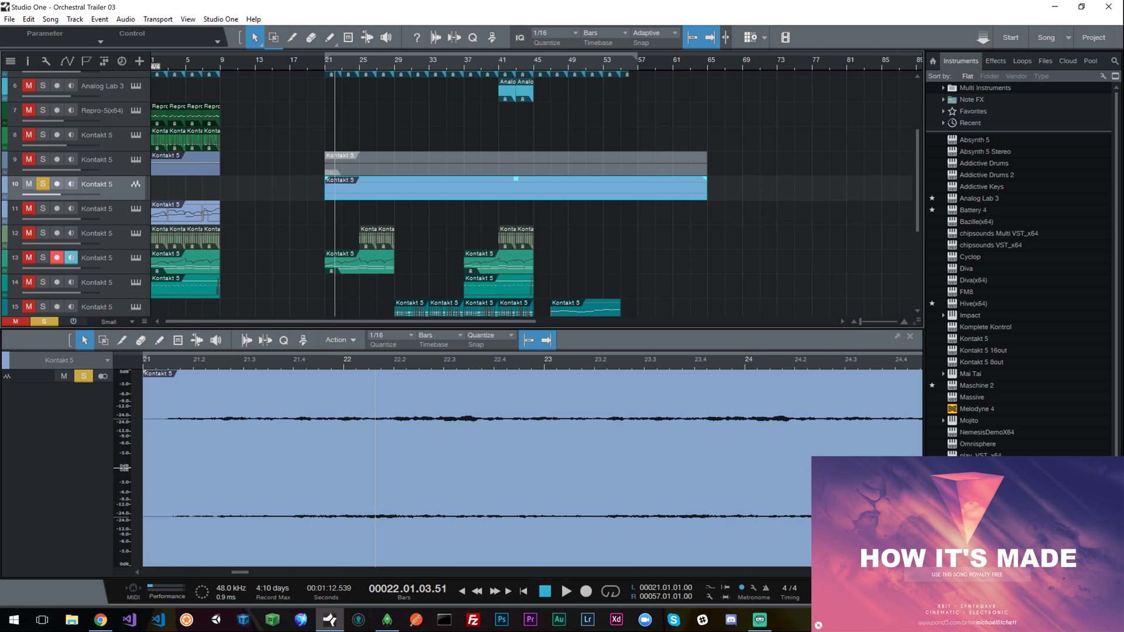
key(F2)
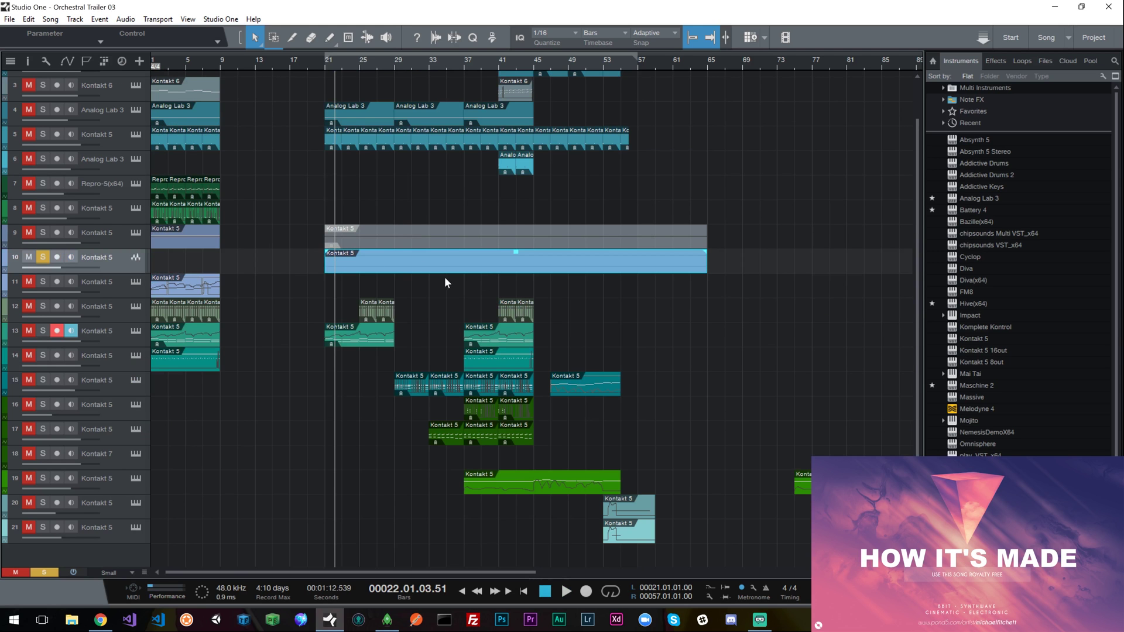
Step: Clear the solo on track 10 and play the arrangement briefly from bar 33
click(429, 68)
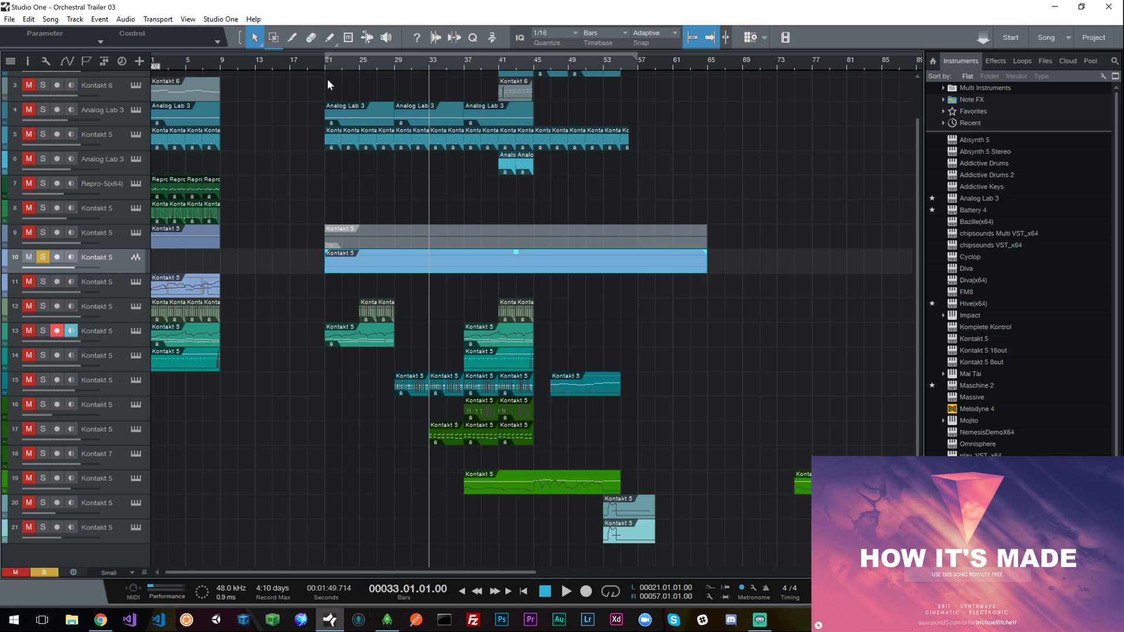
click(326, 63)
click(429, 68)
key(space)
click(43, 258)
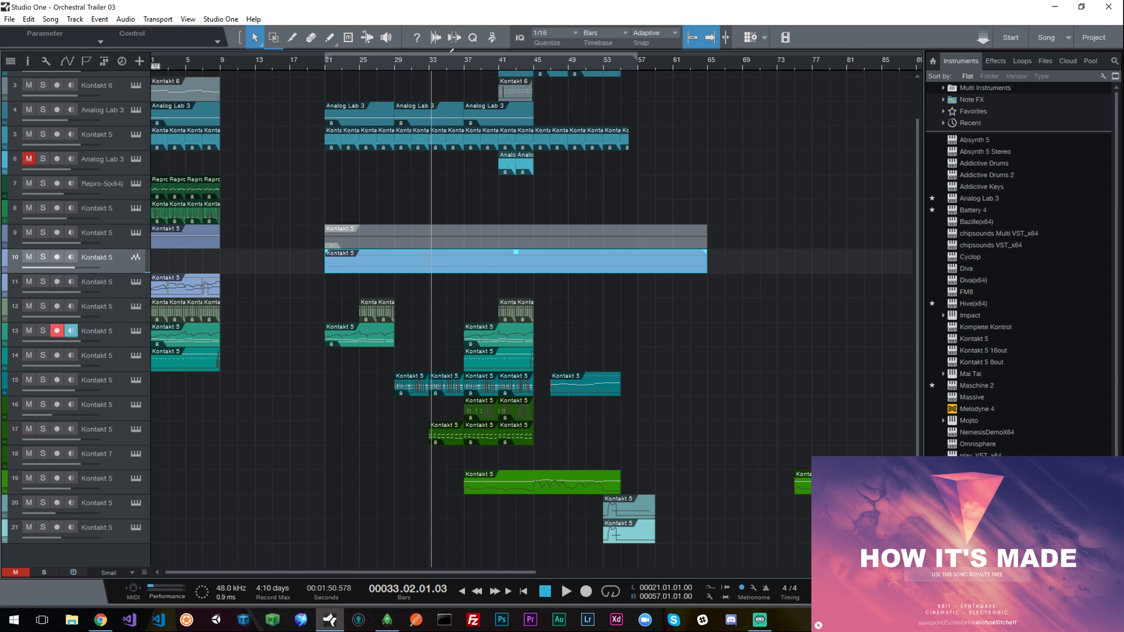
key(space)
key(space)
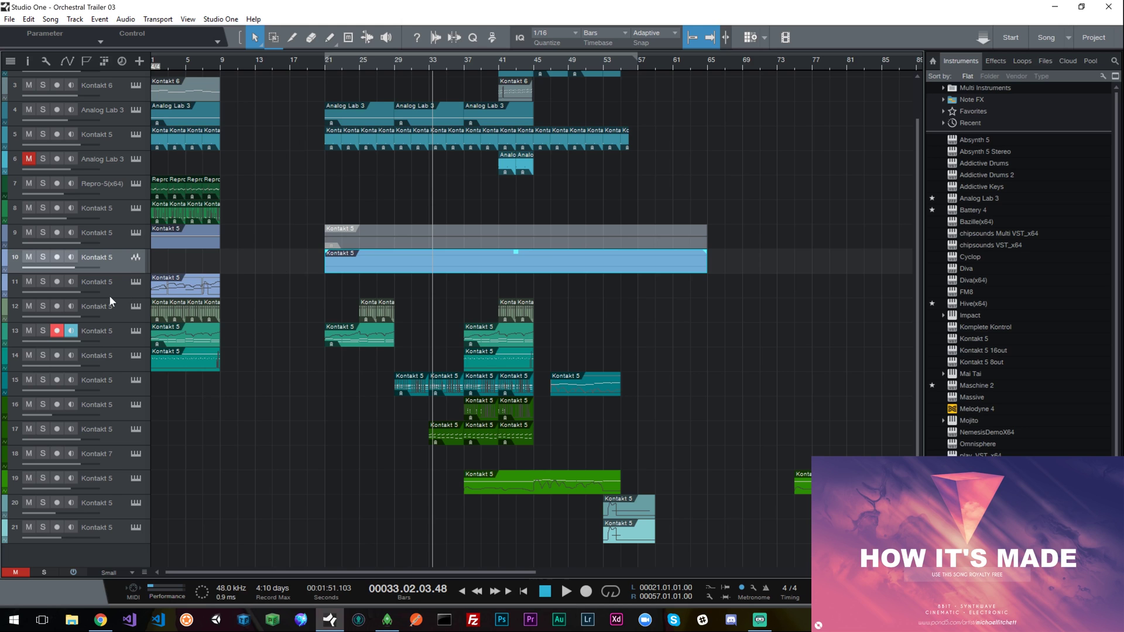
Step: Return the playhead to bar 21 and review the Analog Lab 3 instrument on track 4
click(324, 64)
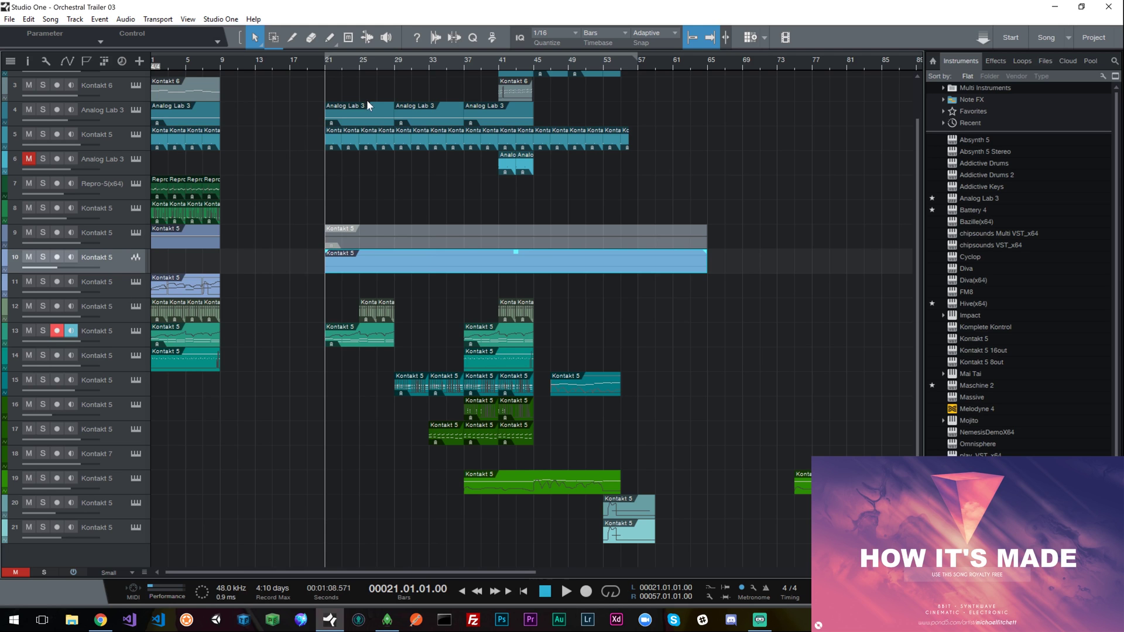
click(366, 106)
click(137, 111)
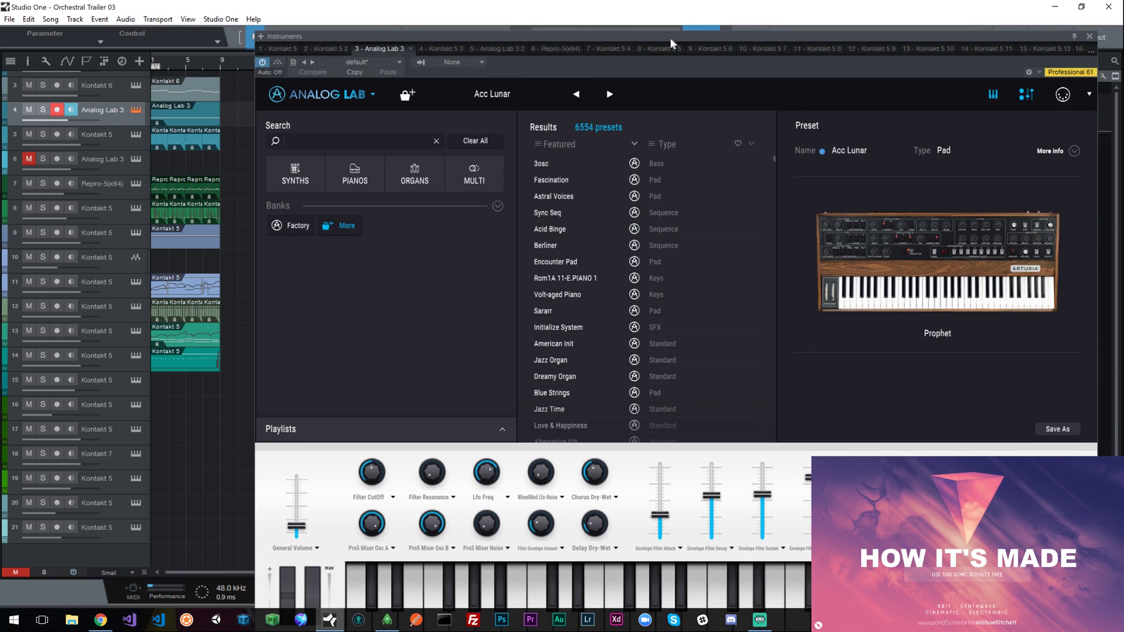
drag(670, 38, 469, 21)
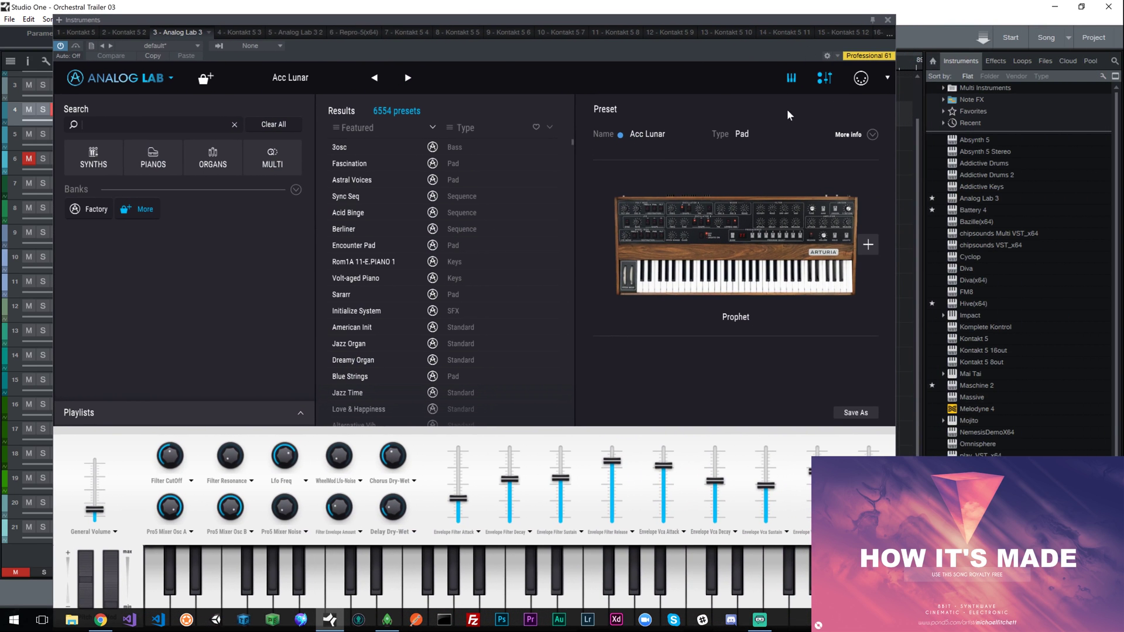
click(887, 20)
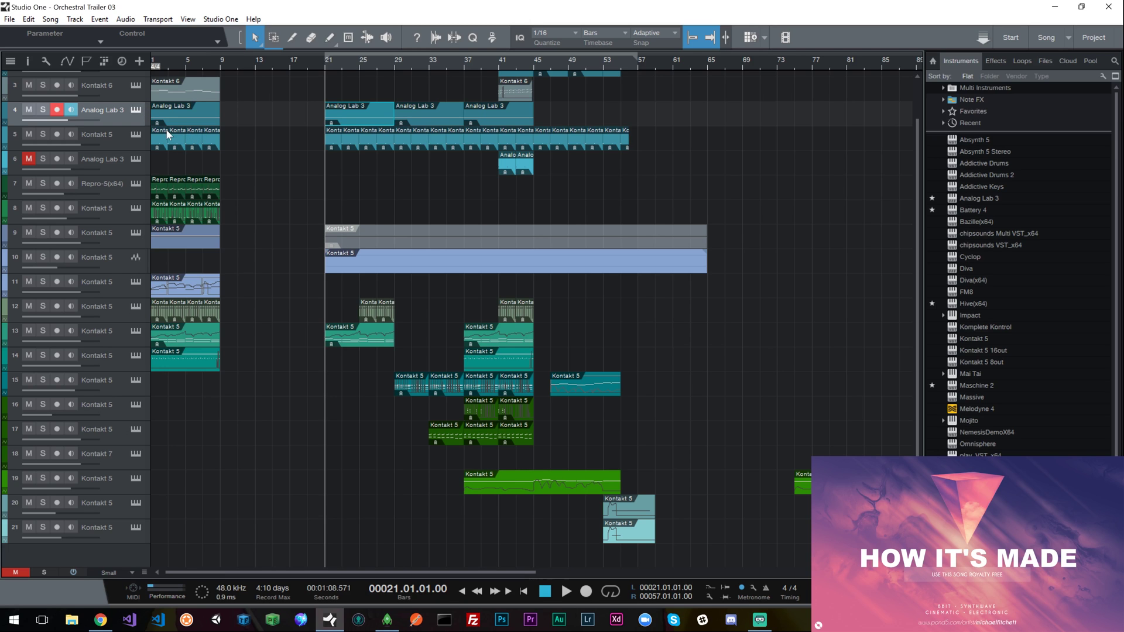
Step: View the notes of track 4's clip at bar 21 and play the track soloed
double_click(365, 112)
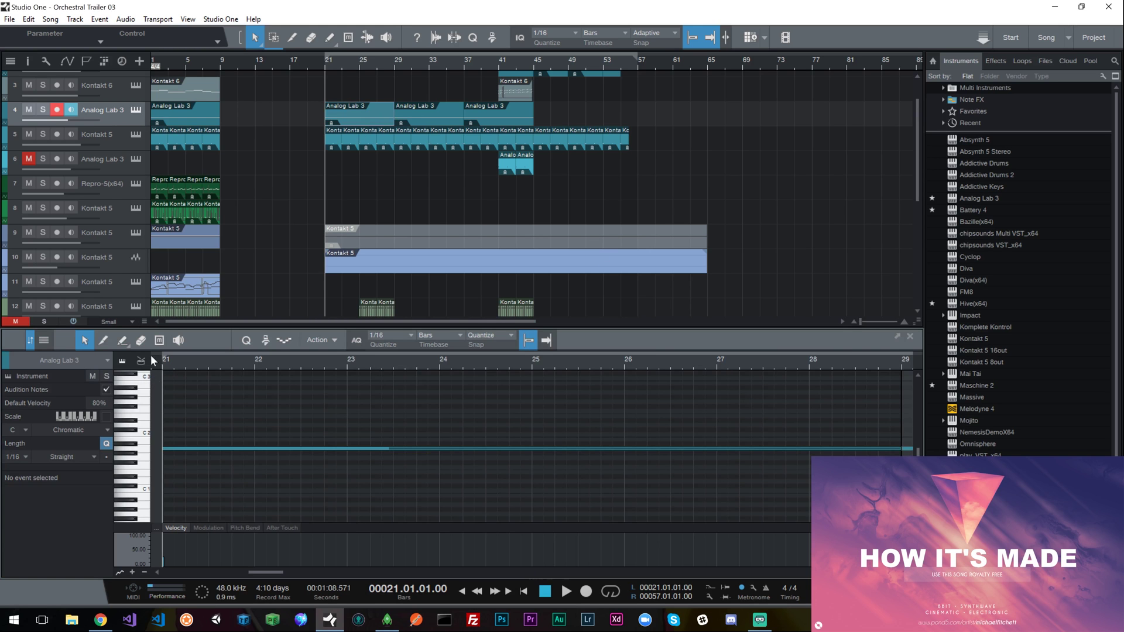
click(43, 109)
key(space)
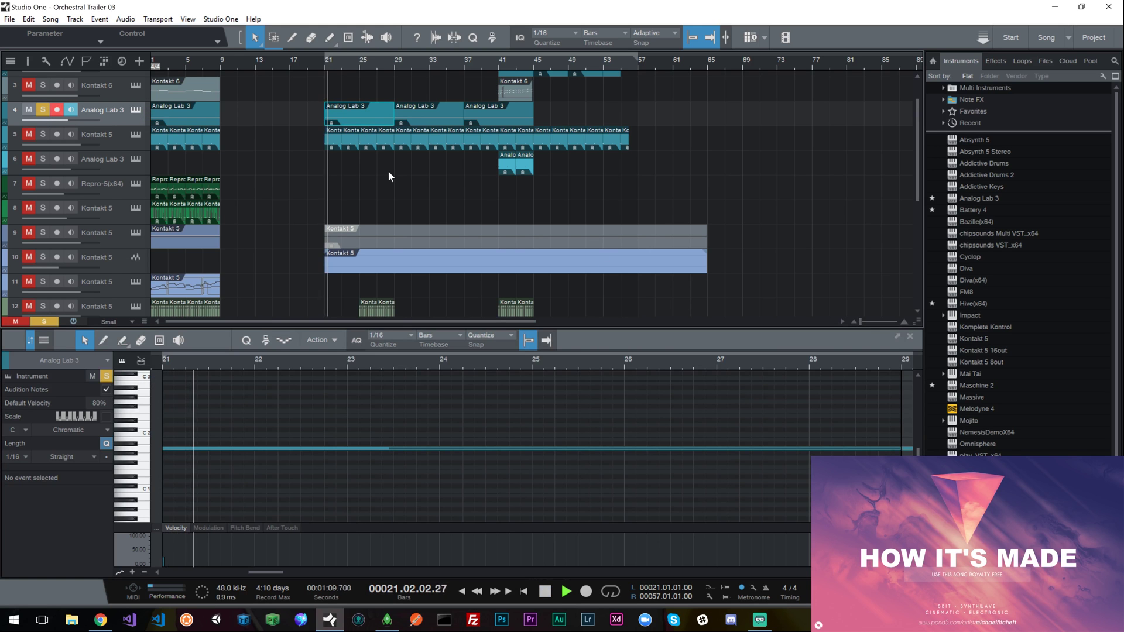
key(space)
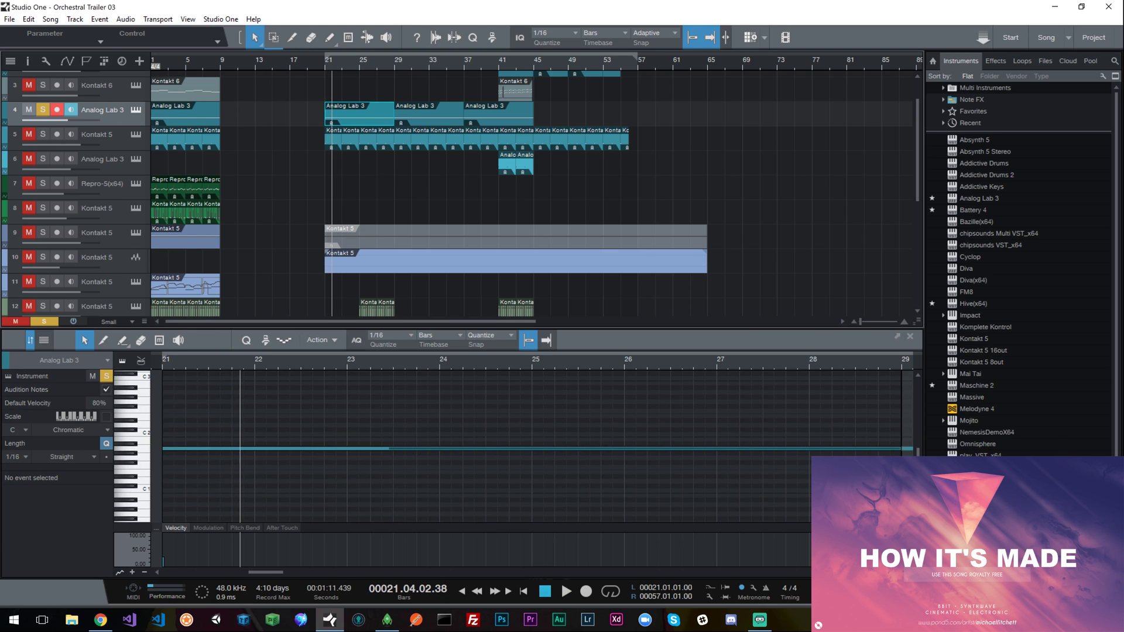
key(F2)
Step: Solo track 5 together with track 4, play both from bar 21, and review track 5's Kontakt instrument
click(331, 142)
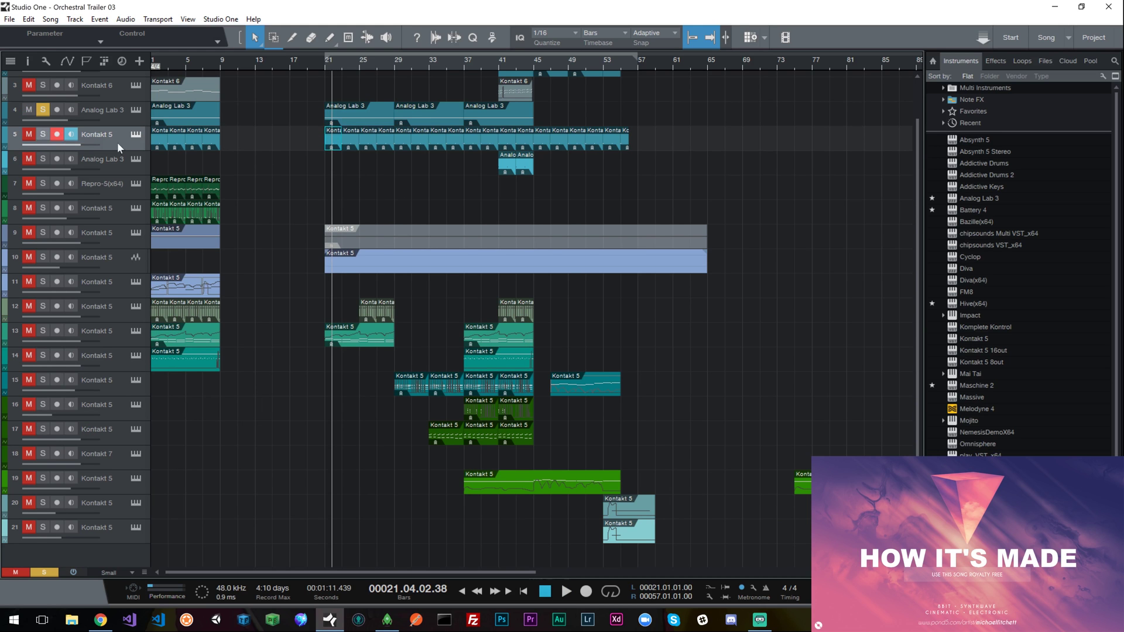
click(43, 134)
click(326, 64)
key(space)
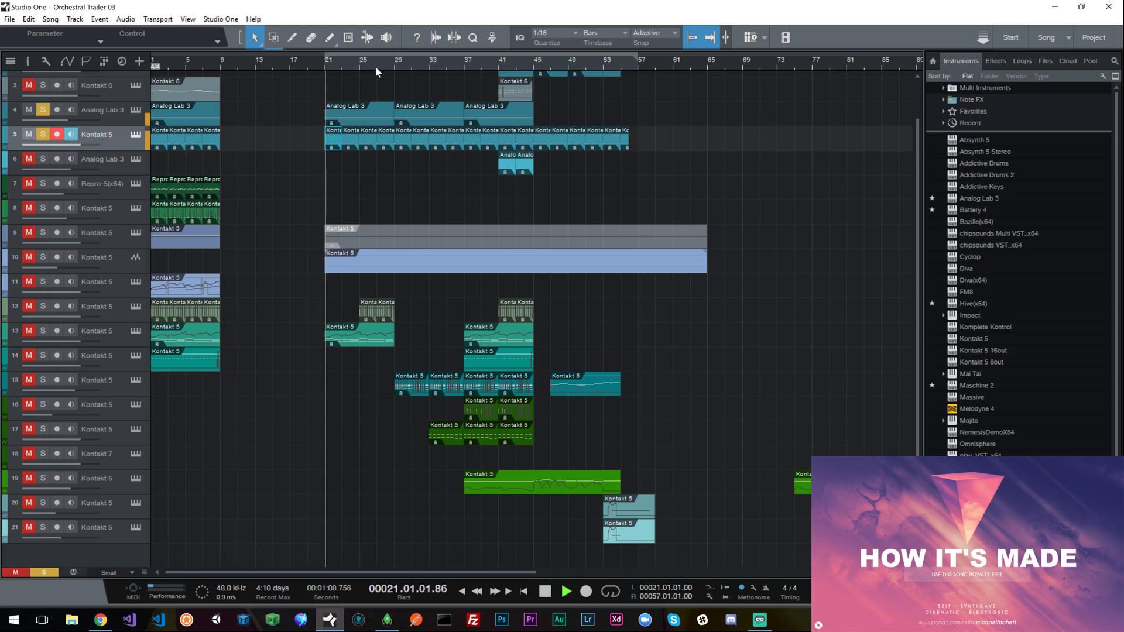
click(136, 134)
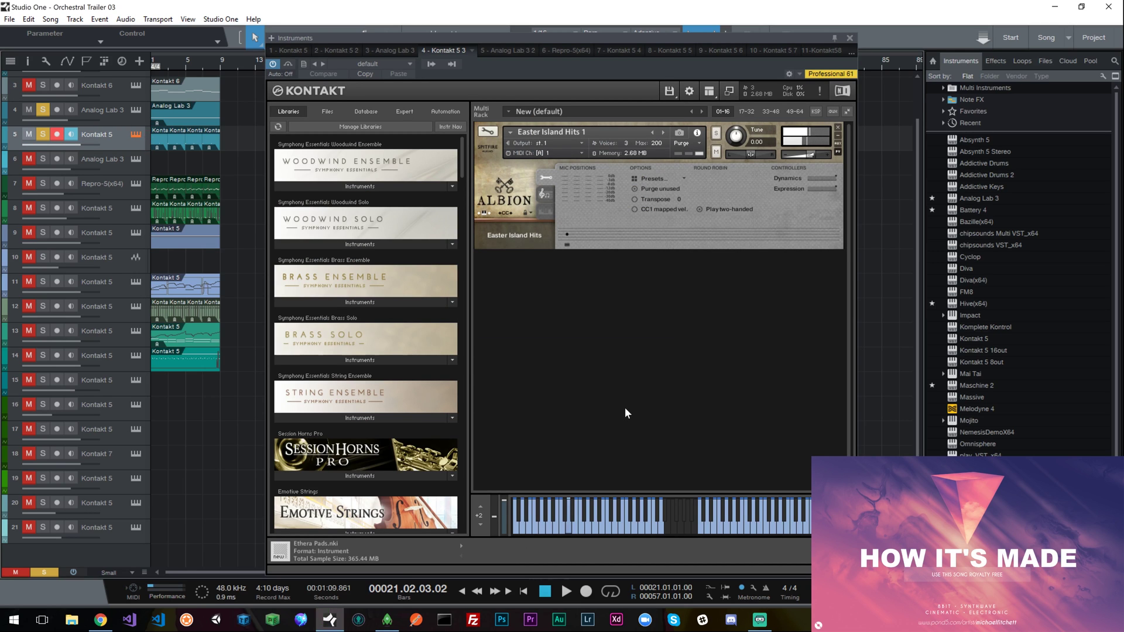
click(850, 37)
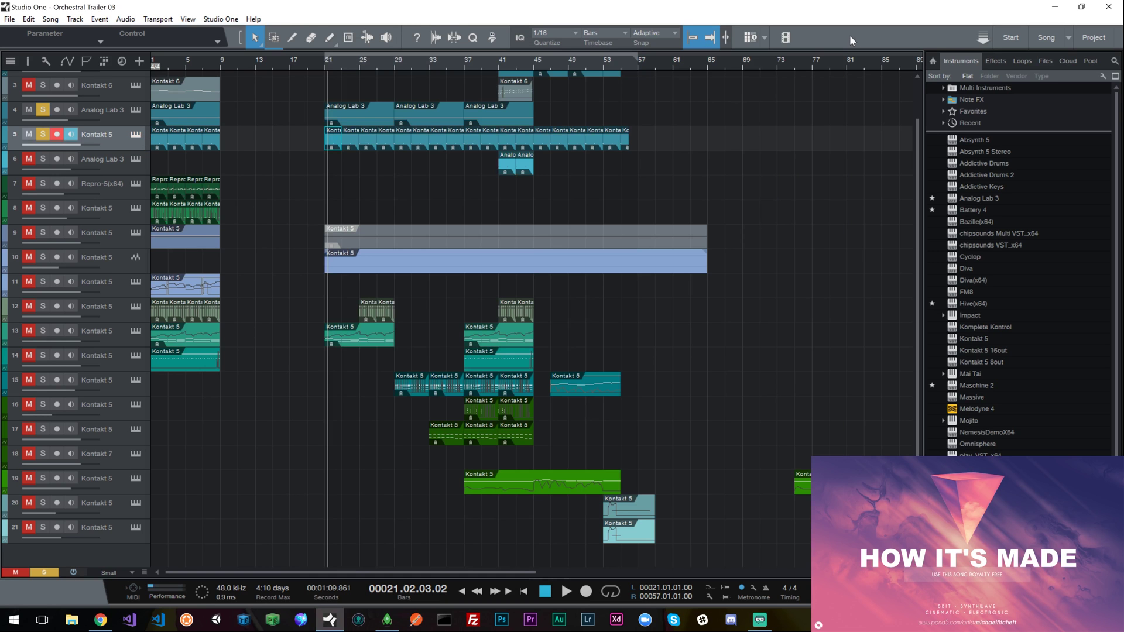
Step: Clear the solos on tracks 5 and 4 and play the full arrangement from bar 21
click(42, 134)
click(42, 111)
click(325, 69)
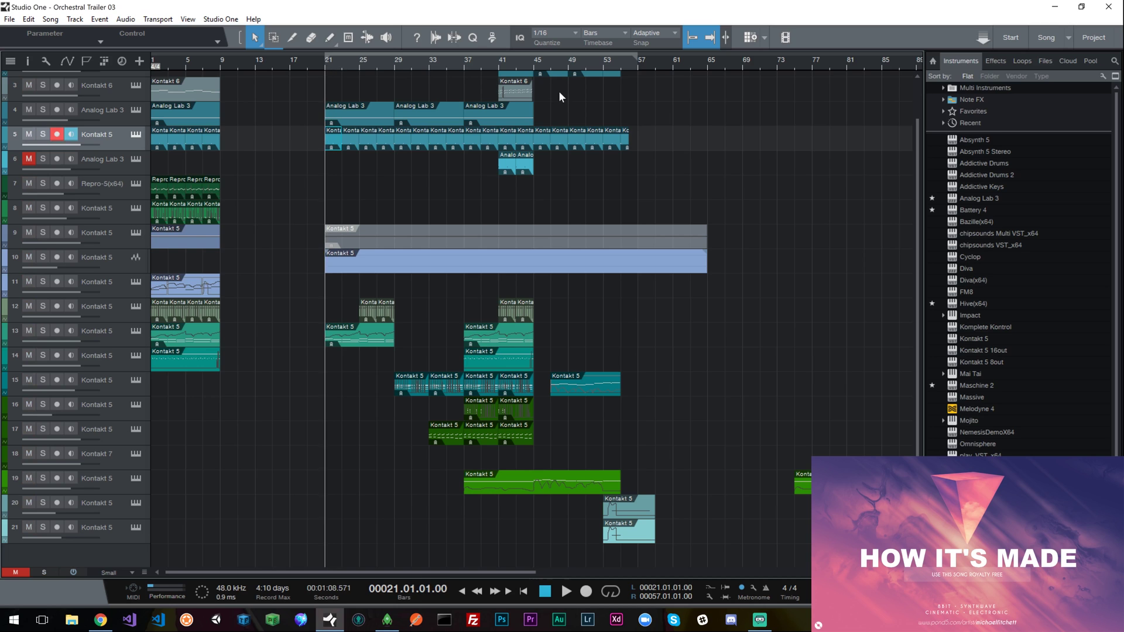
key(space)
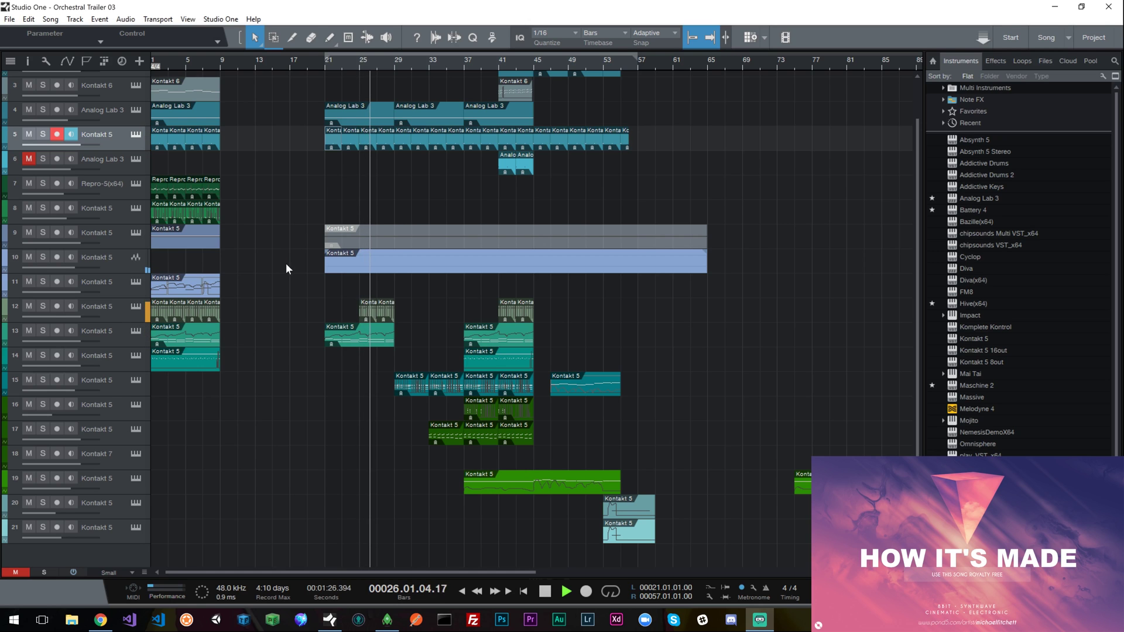
key(space)
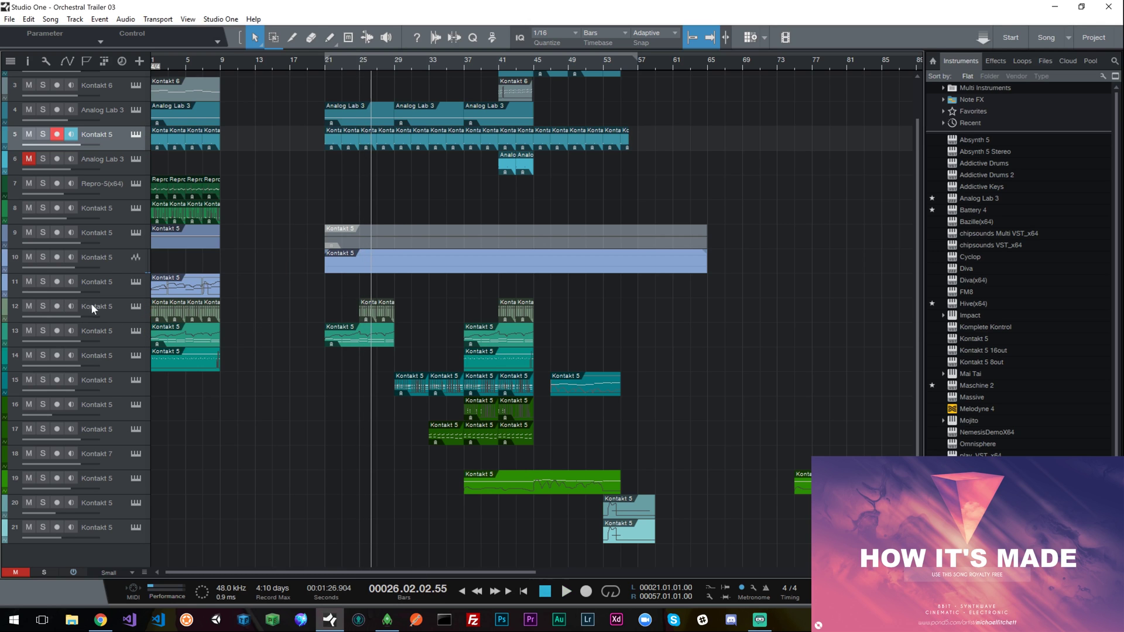
Step: View the notes of track 12's clip at bar 25 and play the track soloed from there
double_click(368, 315)
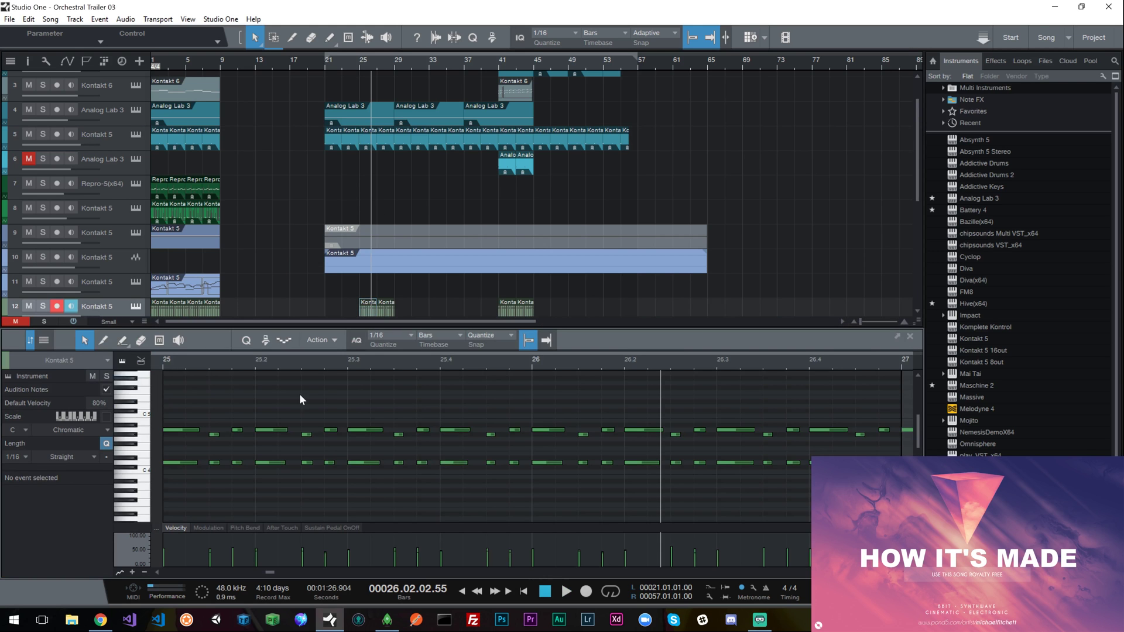
click(166, 363)
click(43, 306)
key(space)
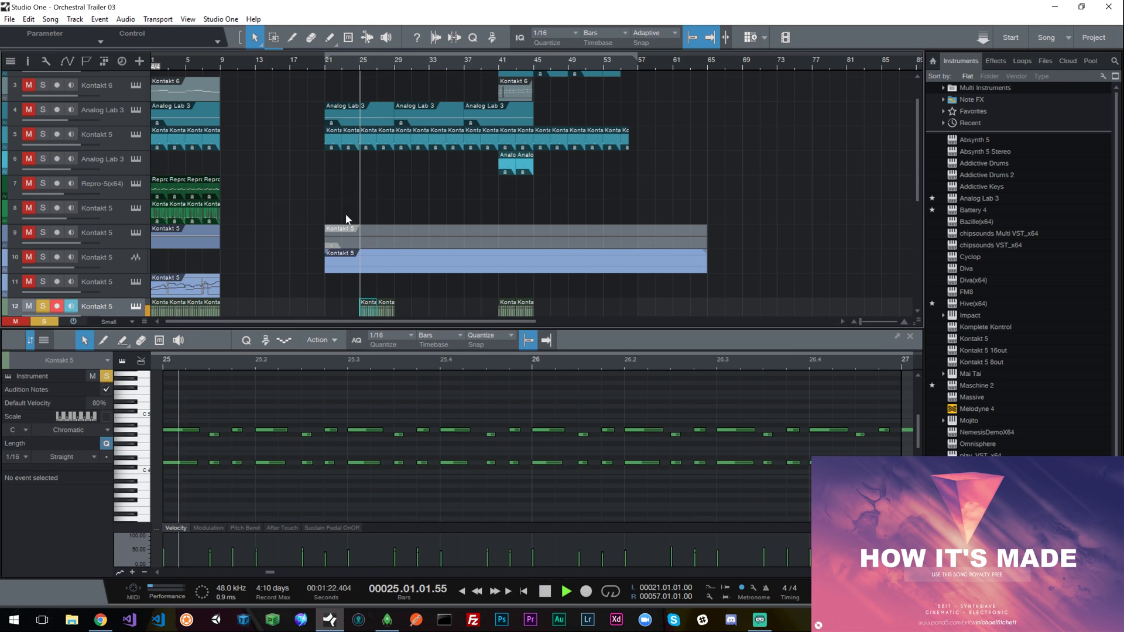
scroll(398, 229, down, 3)
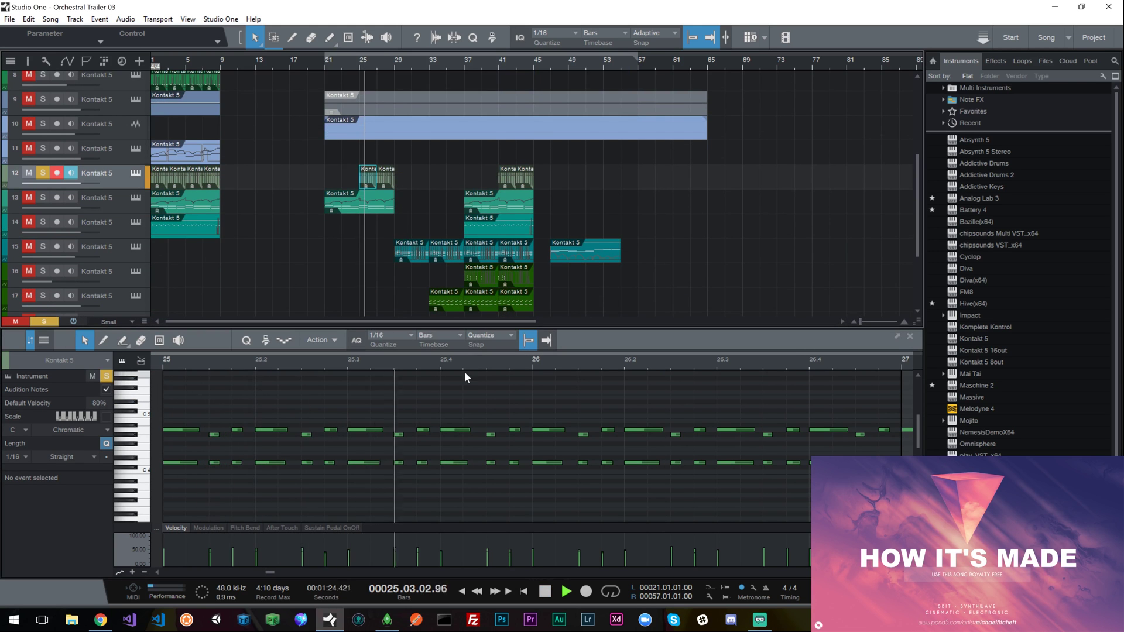
key(space)
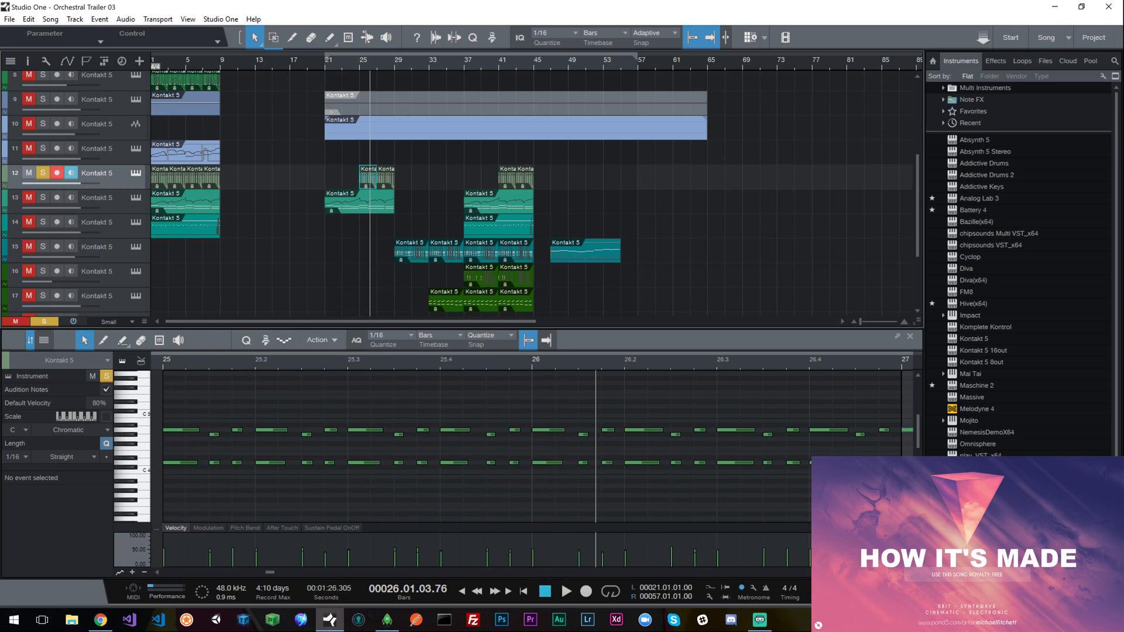
key(F2)
double_click(367, 315)
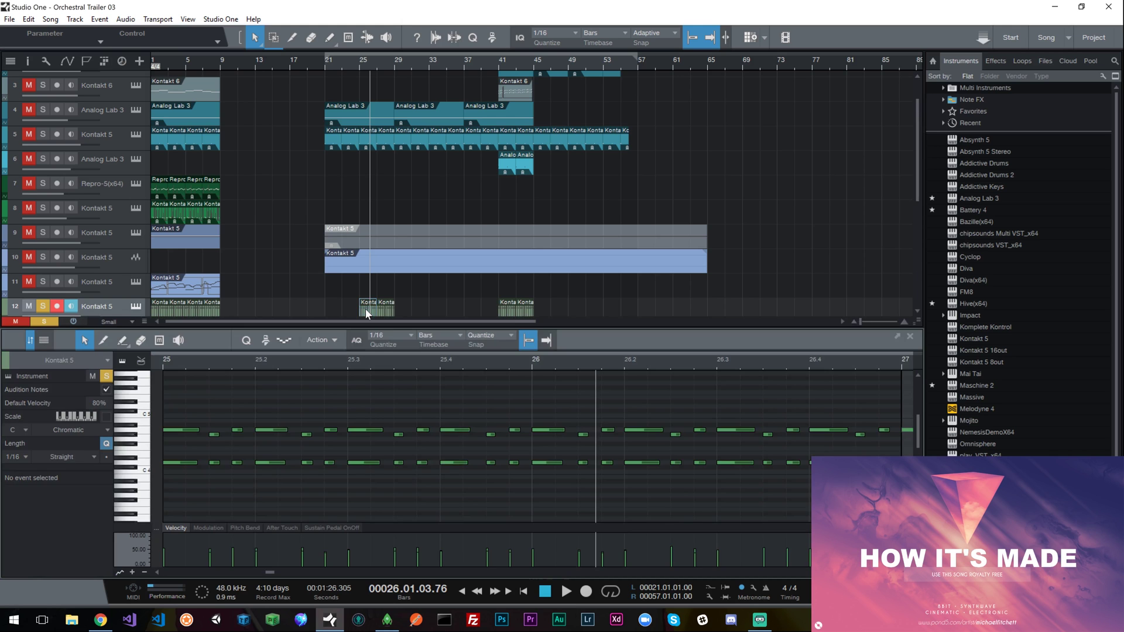
key(F2)
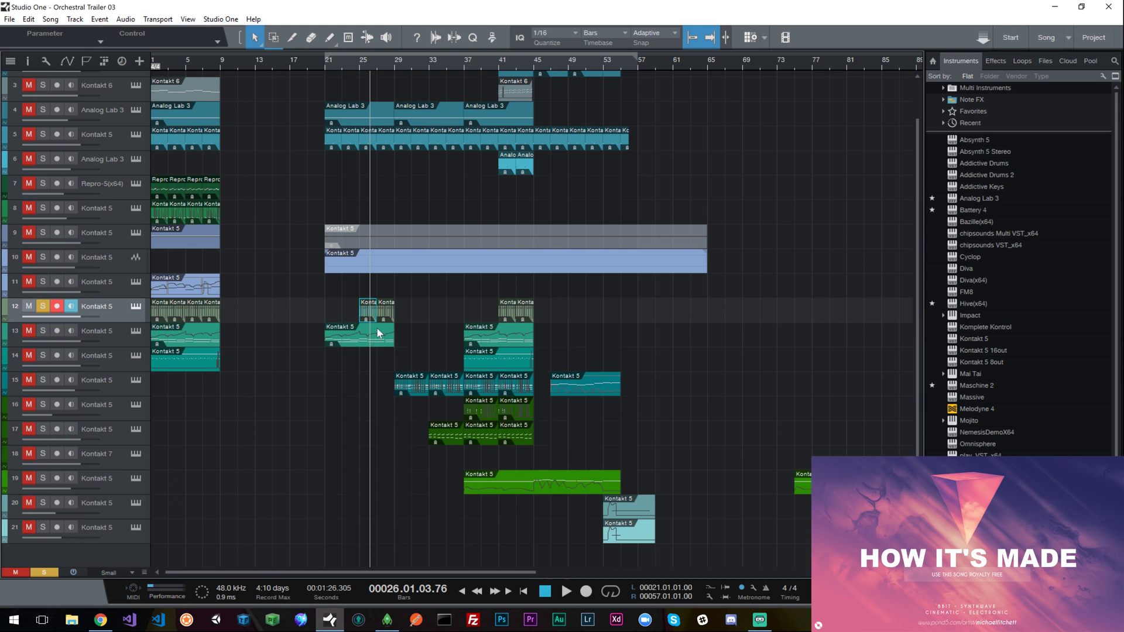
Step: Review track 12's Kontakt instrument, The Maverick, and find its entry in the Kontakt library list
click(136, 308)
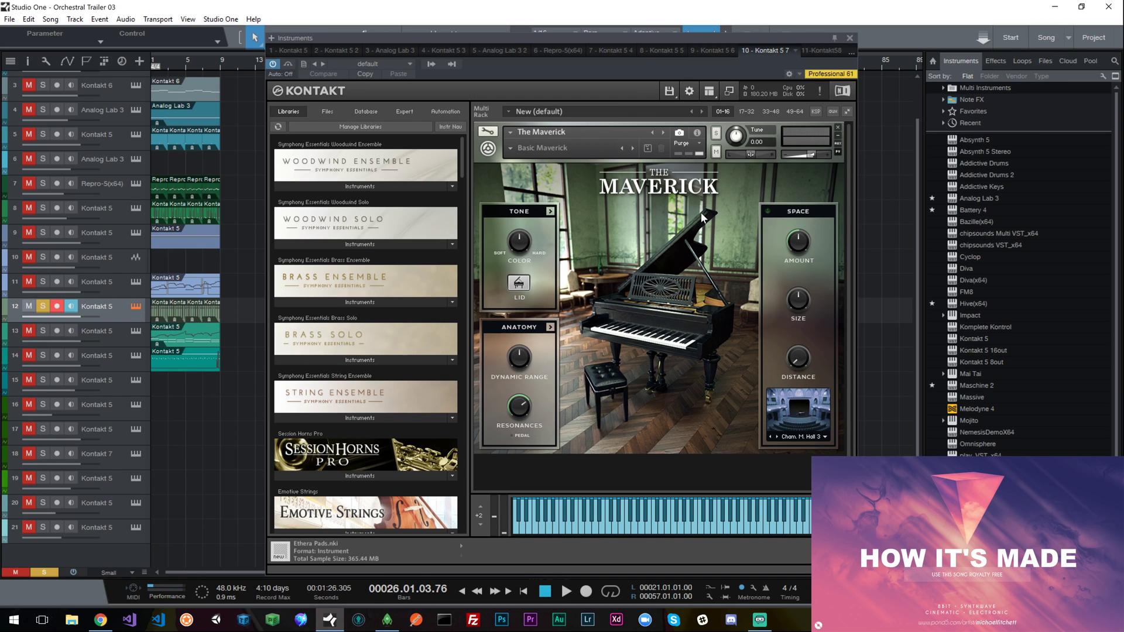
drag(461, 163, 465, 476)
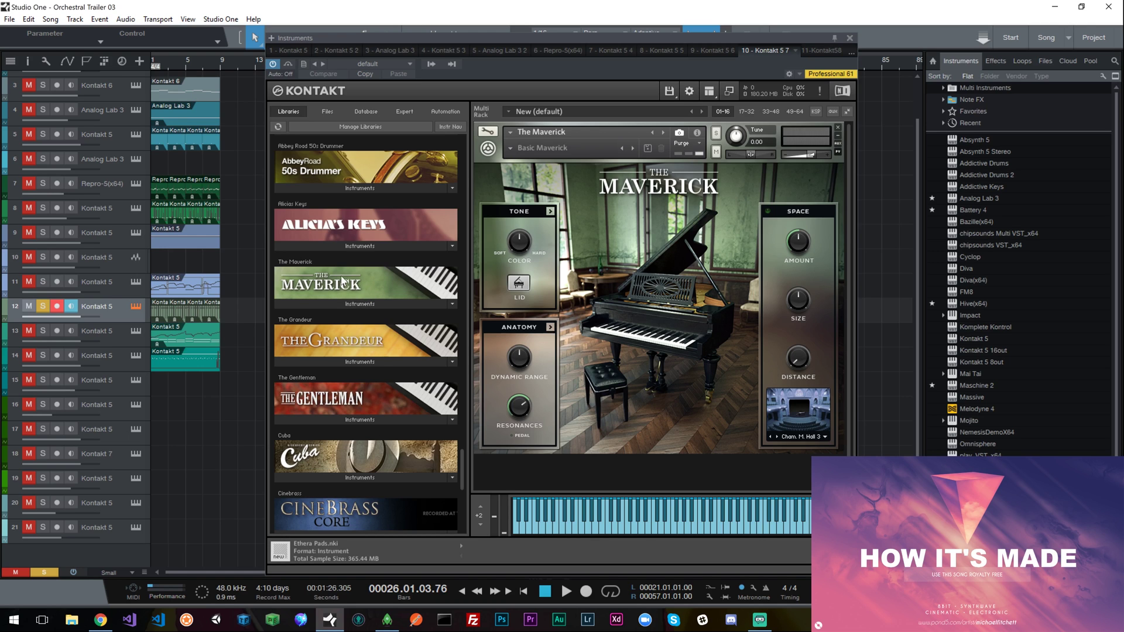
click(850, 37)
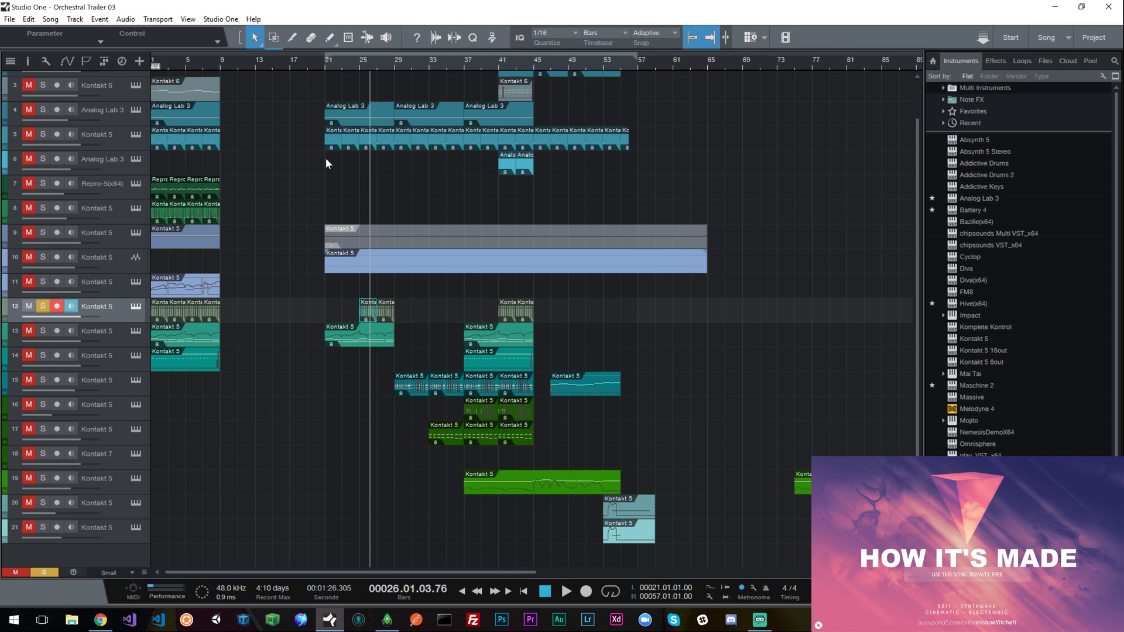
Step: Clear the solo on track 12 and play the full arrangement from bar 25
click(42, 306)
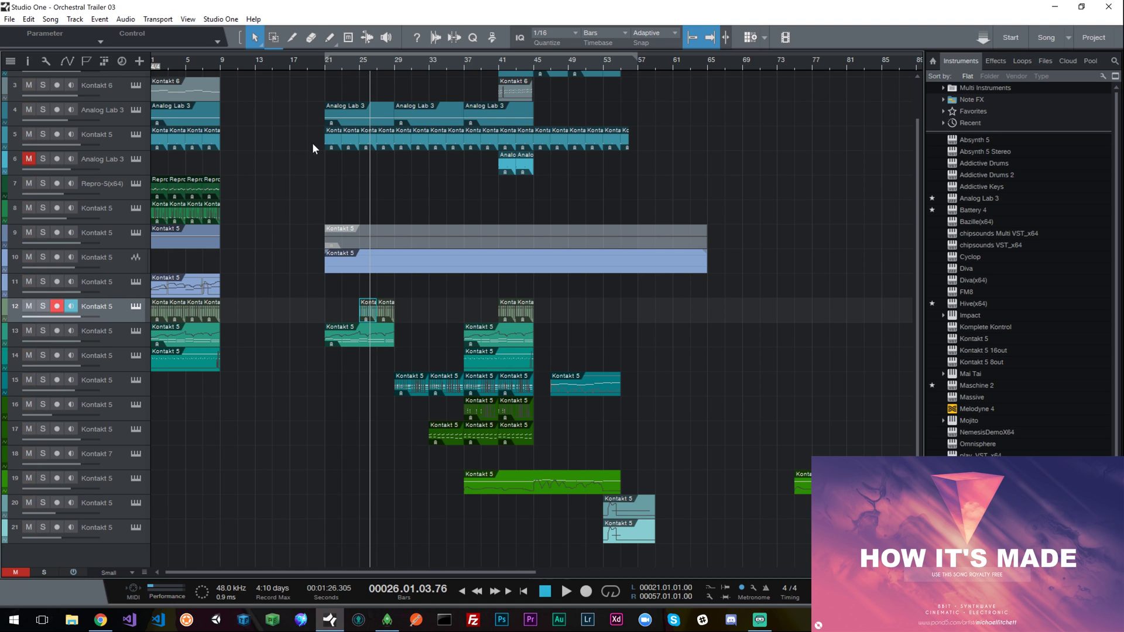
click(358, 67)
key(space)
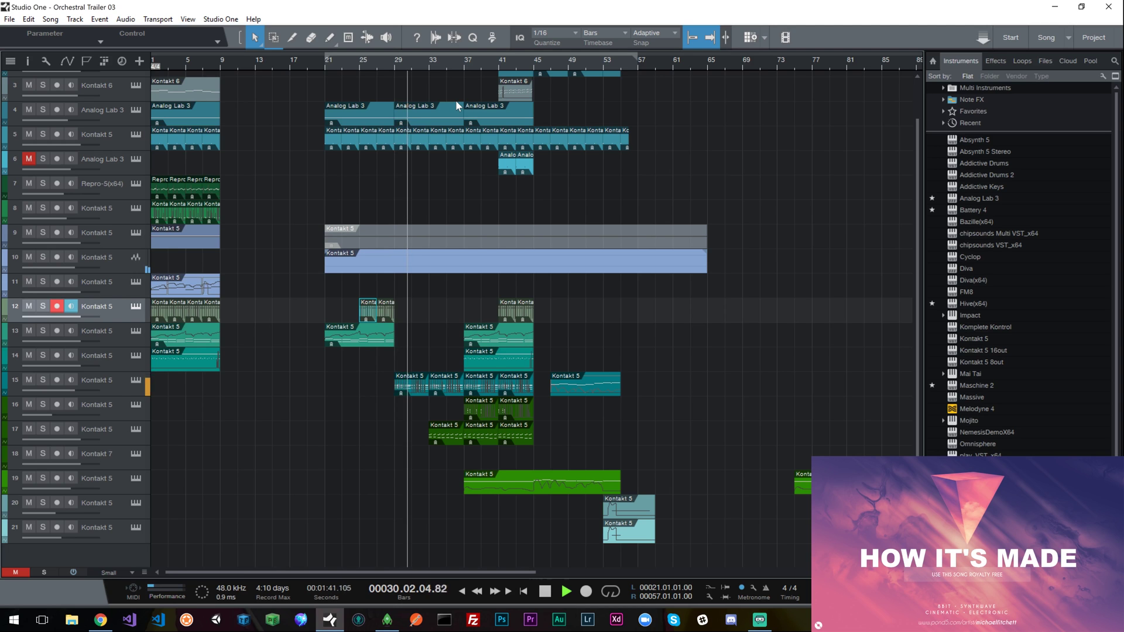
key(space)
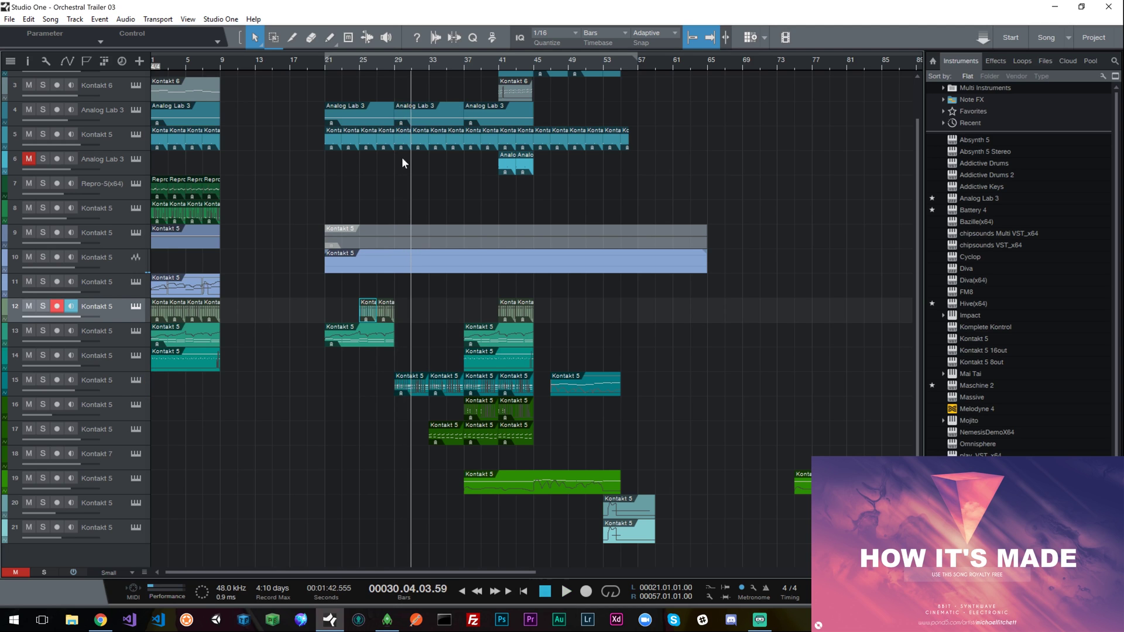
Step: Return the playhead to bar 29 and briefly play the full arrangement from there
click(394, 65)
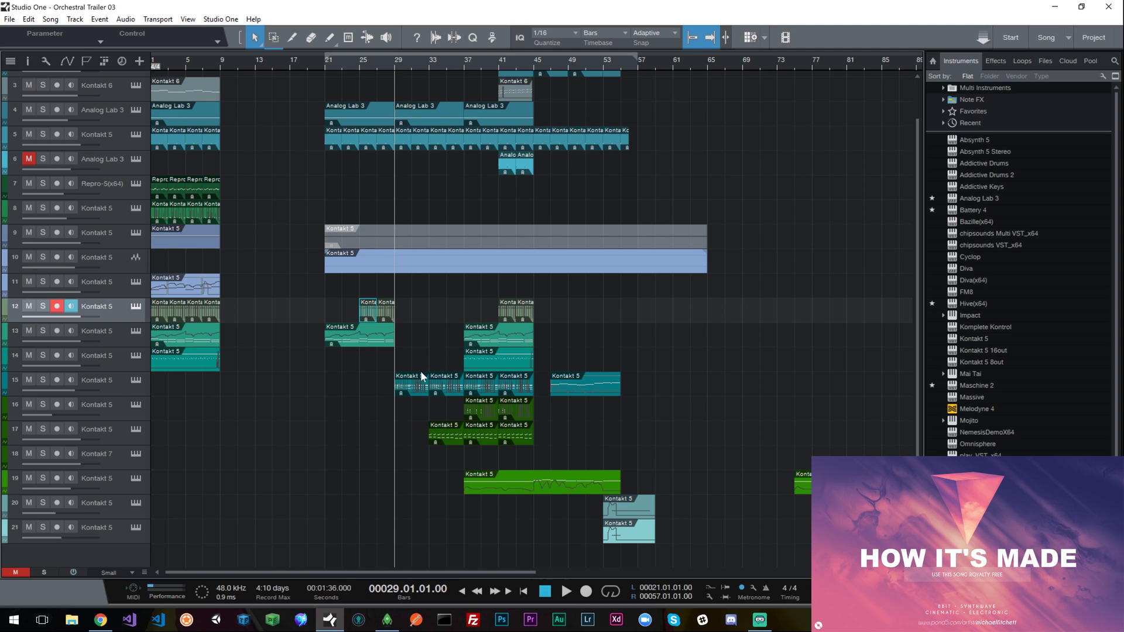
scroll(433, 225, up, 2)
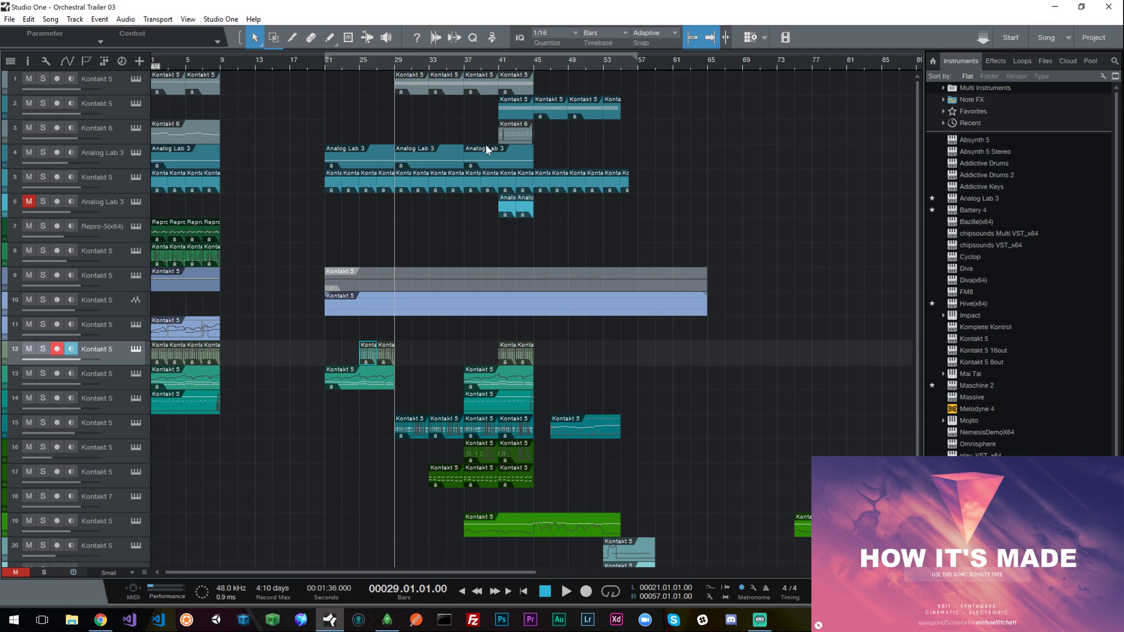
key(space)
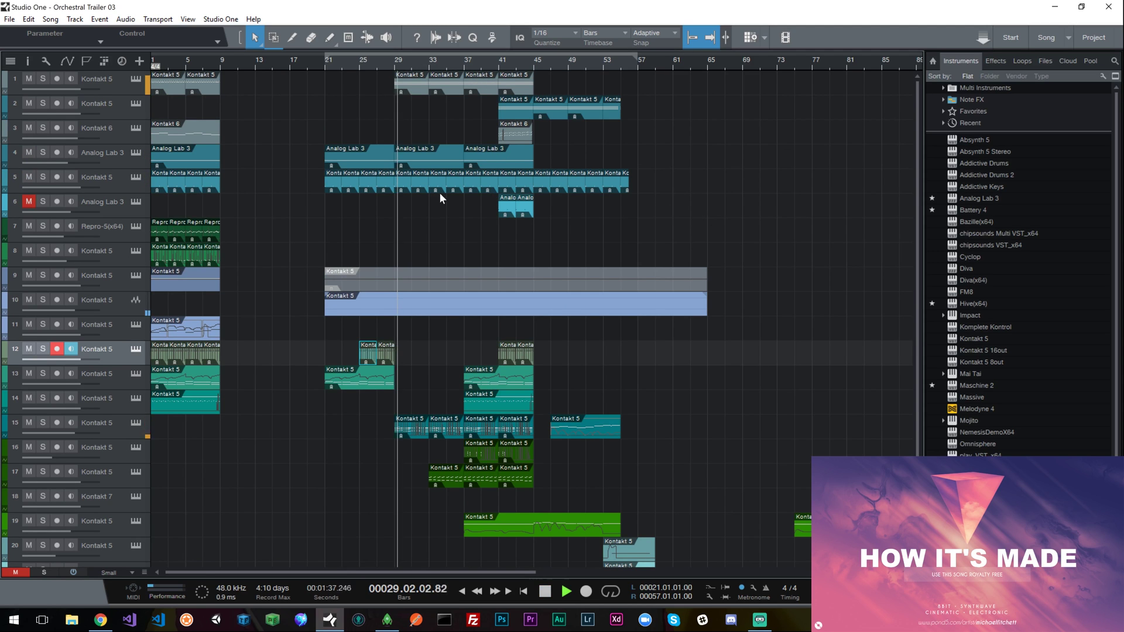
key(space)
Step: View the notes of track 15's clip at bar 29 and play the passage with the full arrangement
click(411, 431)
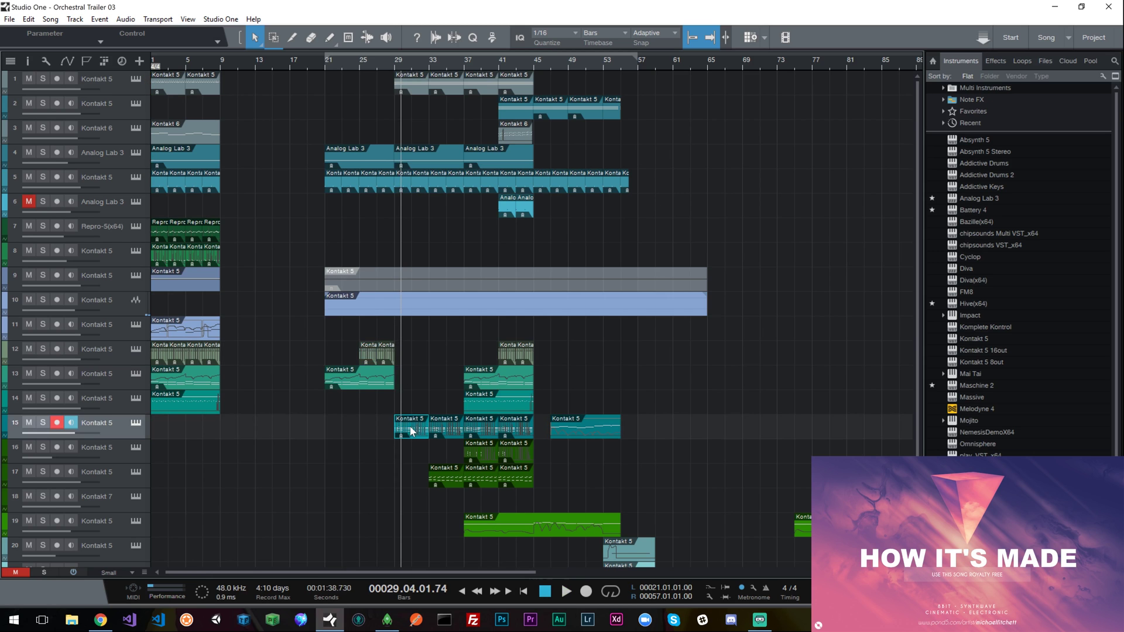
double_click(411, 431)
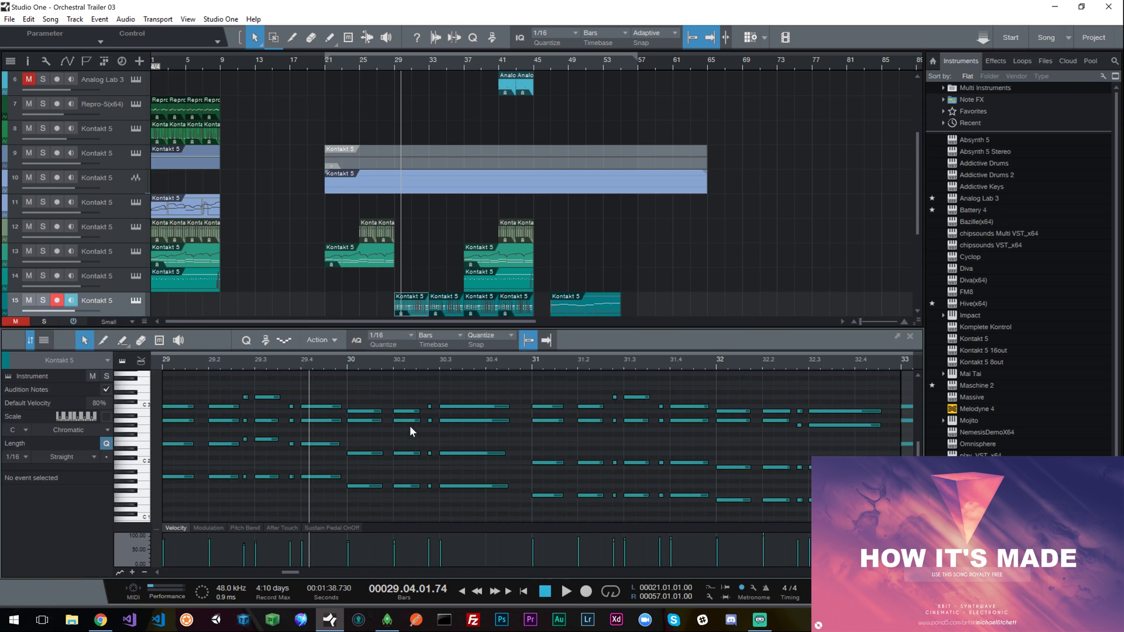
click(162, 361)
key(space)
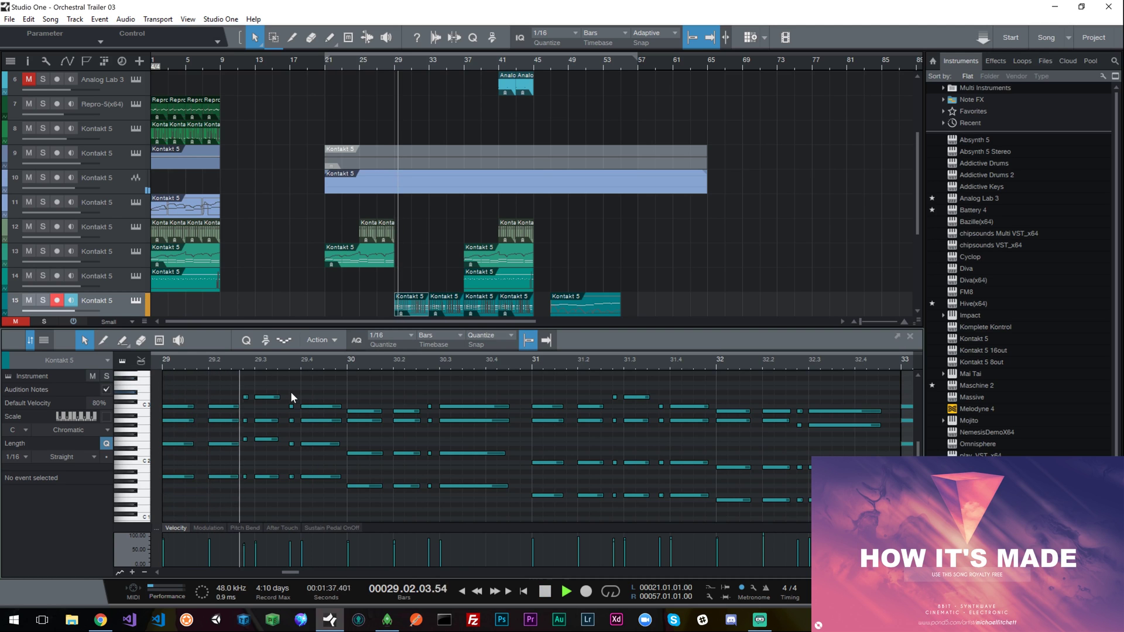
key(space)
Step: Inspect the velocities of track 15's short chord at 29.2.4 and longer chord at 29.3, replaying the passage from bar 29
click(246, 549)
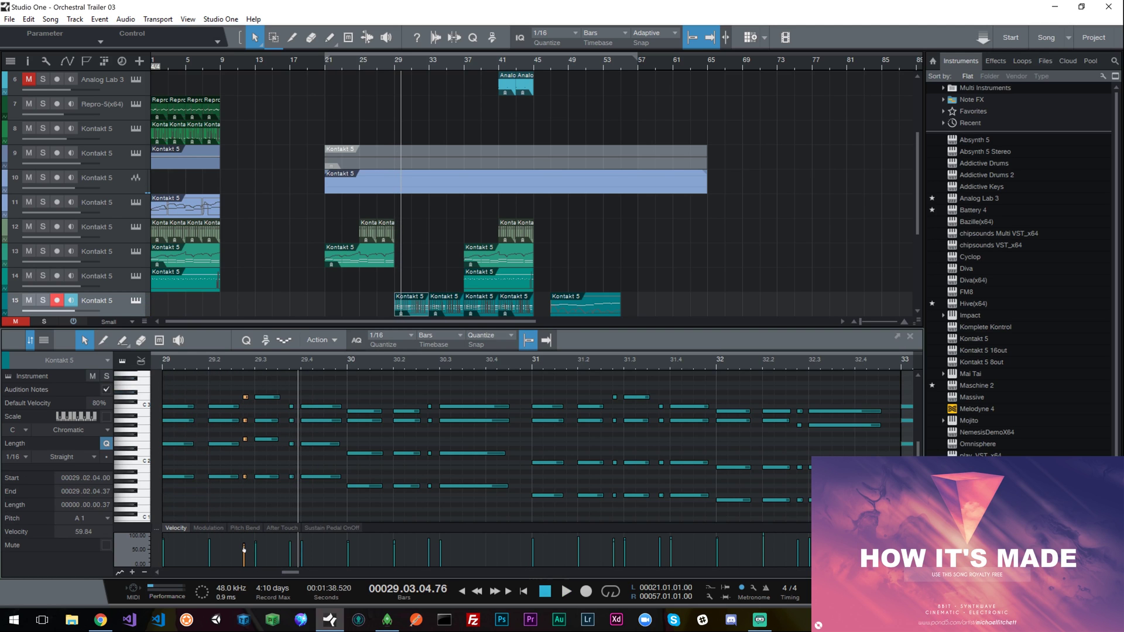
click(162, 365)
key(space)
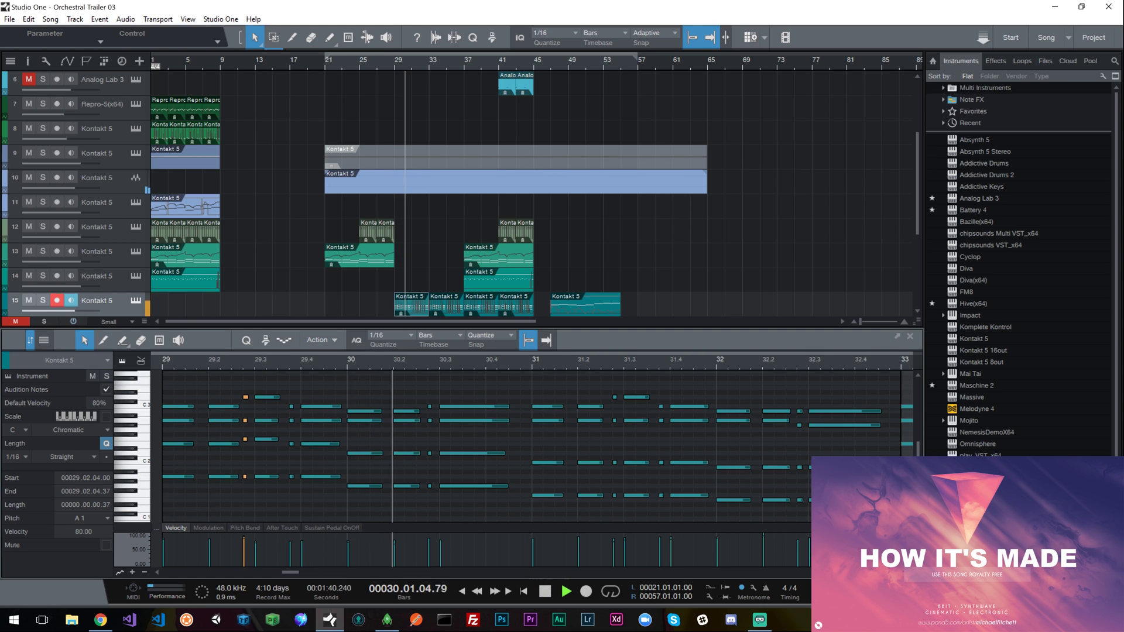
key(space)
click(256, 545)
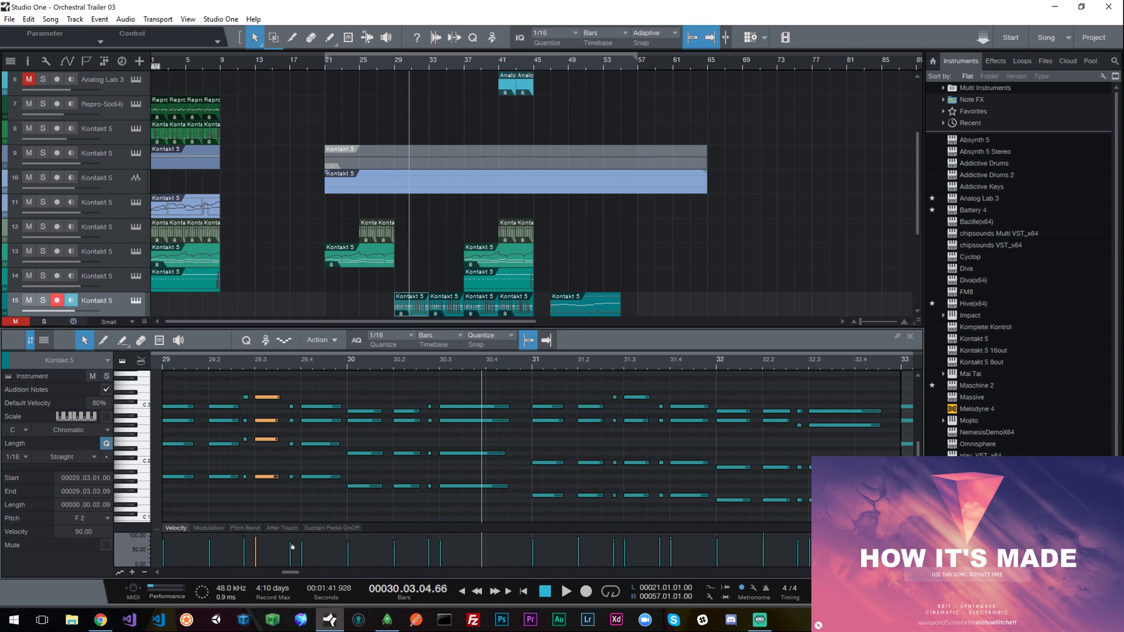
click(910, 337)
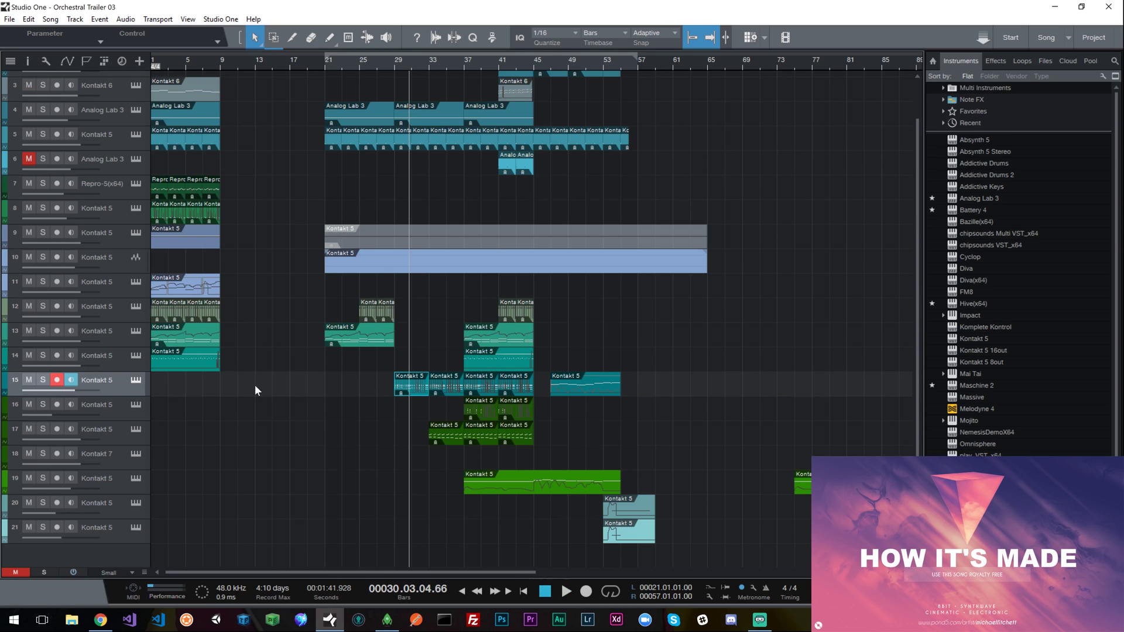
Step: Review track 15's Kontakt horn ensemble instrument and return the playhead to bar 29
click(137, 380)
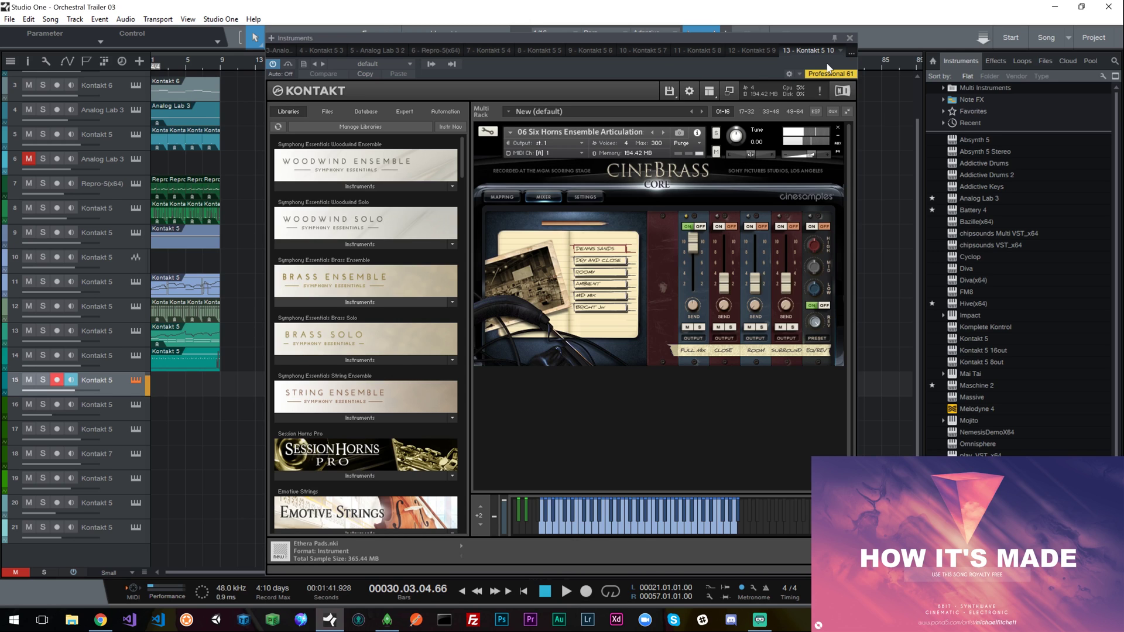
click(849, 38)
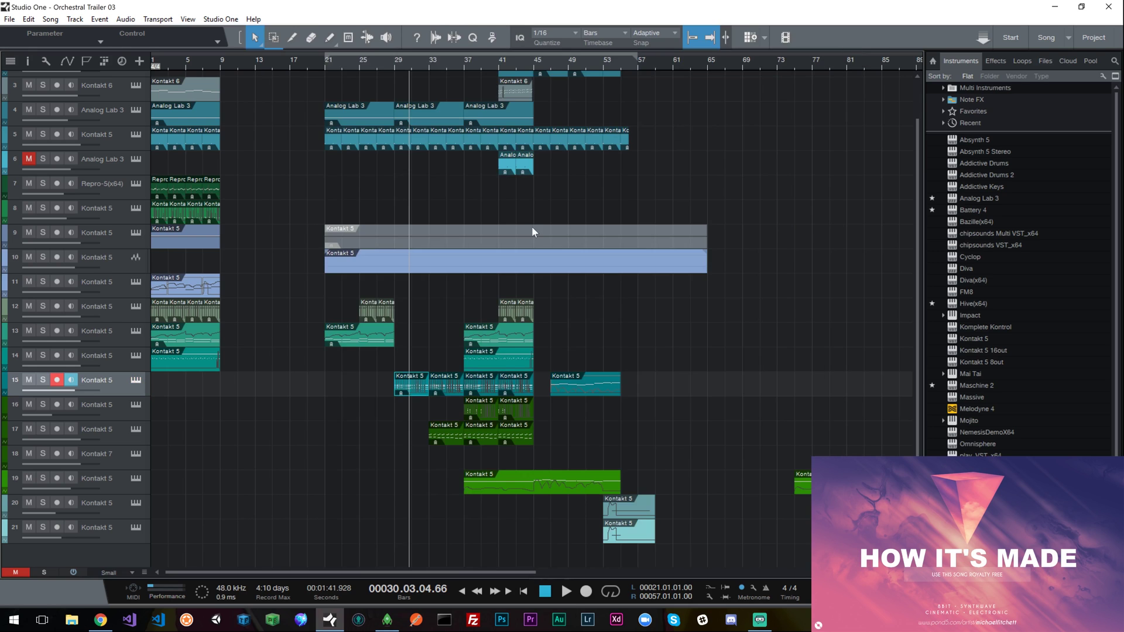
click(392, 60)
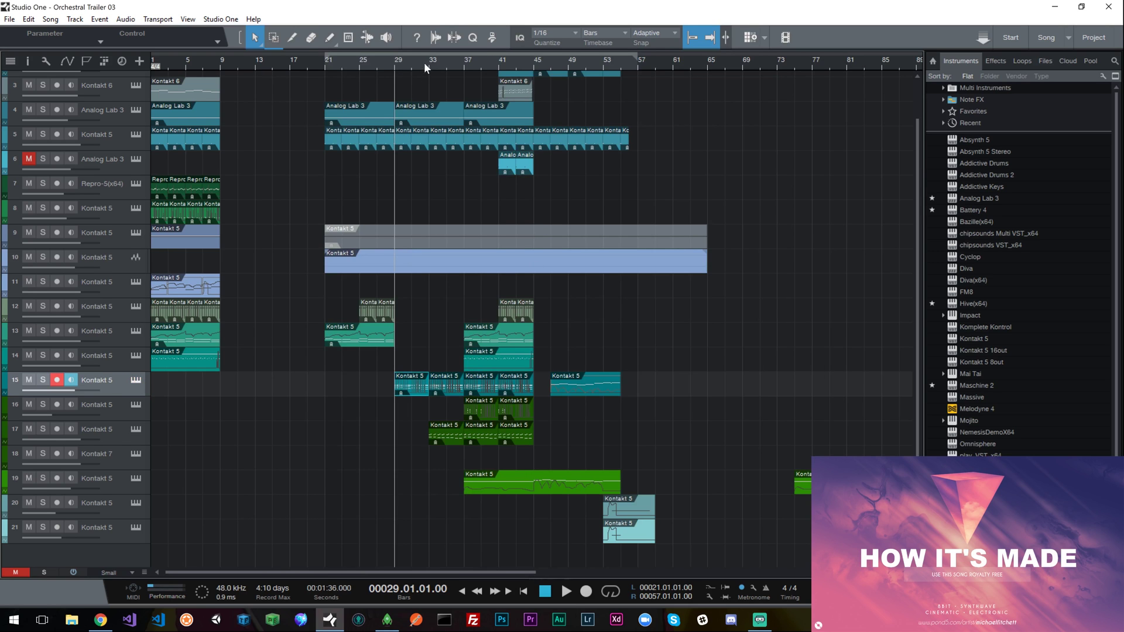
Step: Select track 1's clip at bar 29 and review the track's Kontakt string staccato instrument
scroll(425, 187, up, 2)
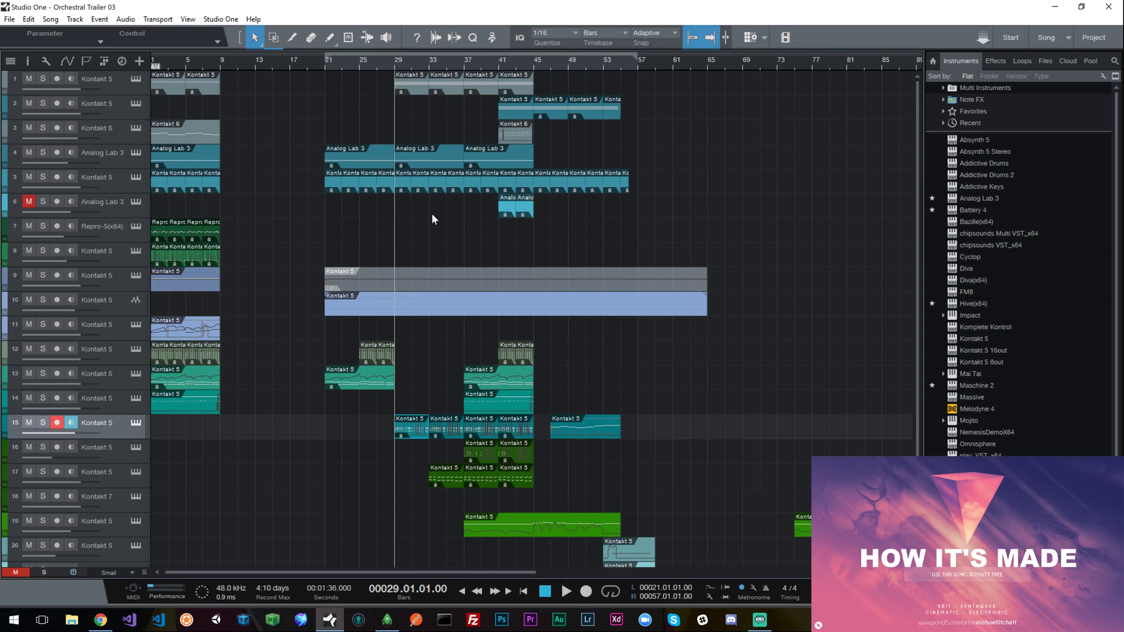
click(404, 87)
click(138, 79)
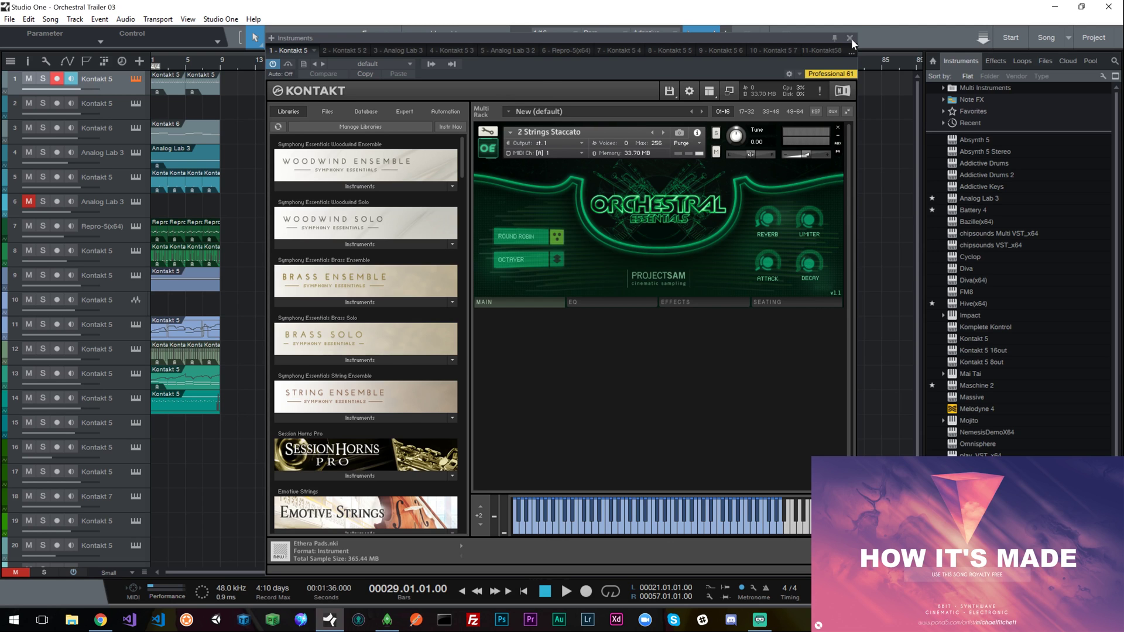
click(850, 38)
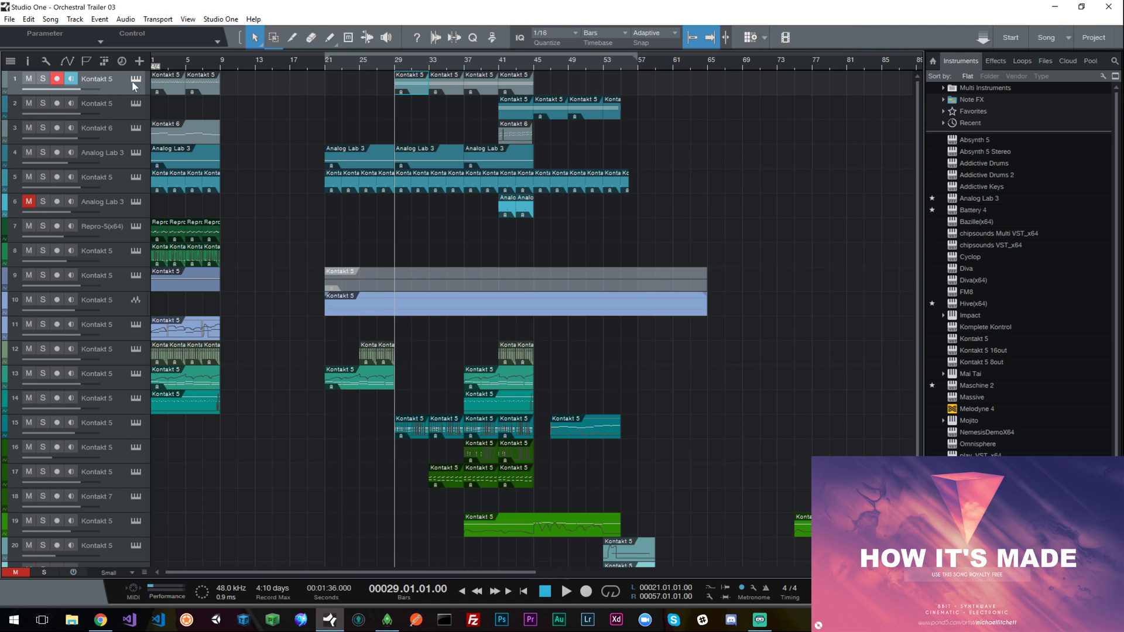
Step: Solo track 1, play it from bar 29, and view the notes of its clip there
click(43, 79)
key(space)
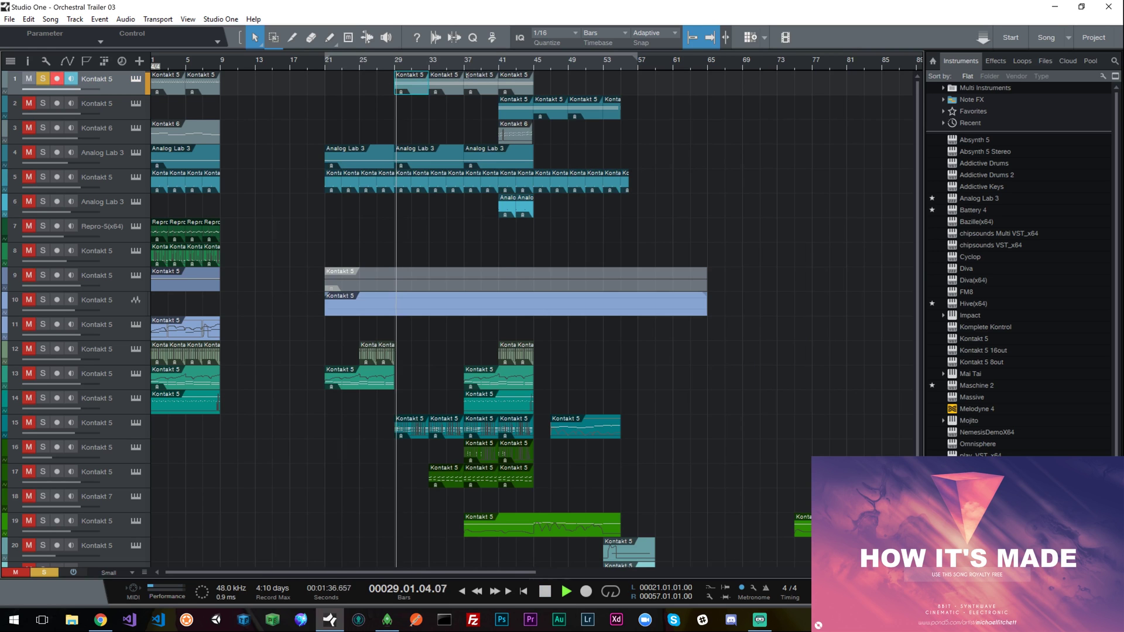
double_click(413, 83)
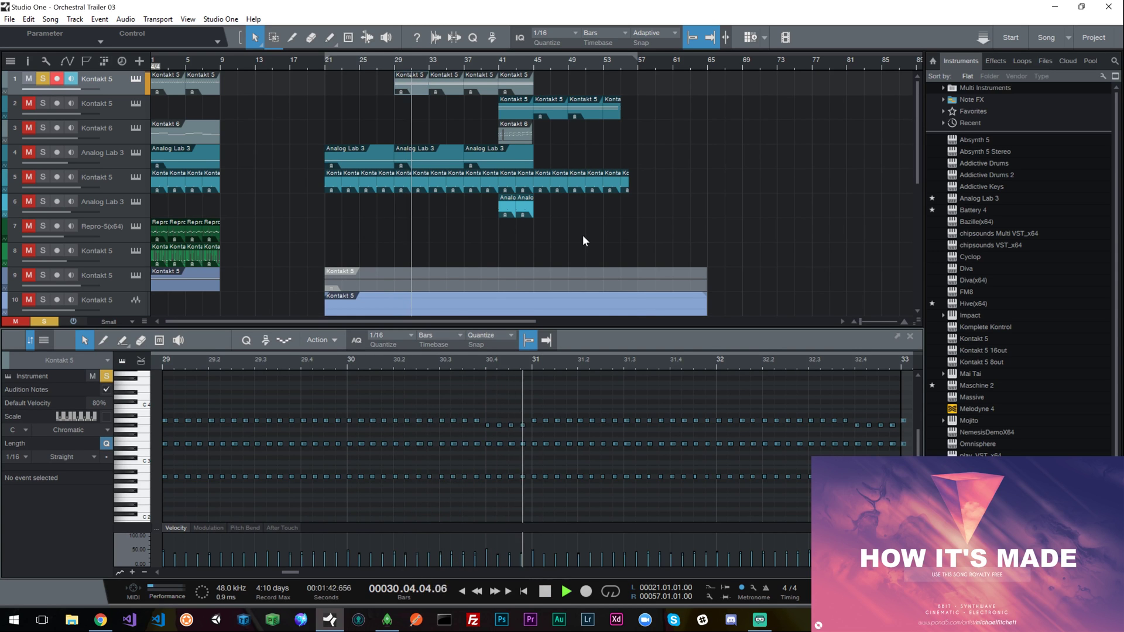
key(space)
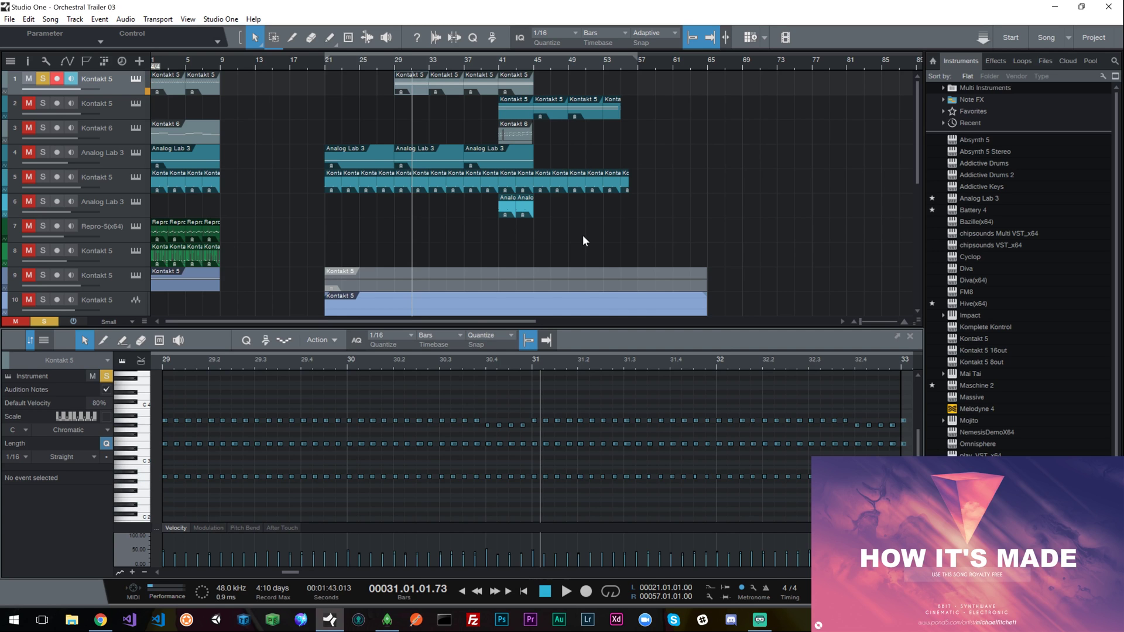
key(F2)
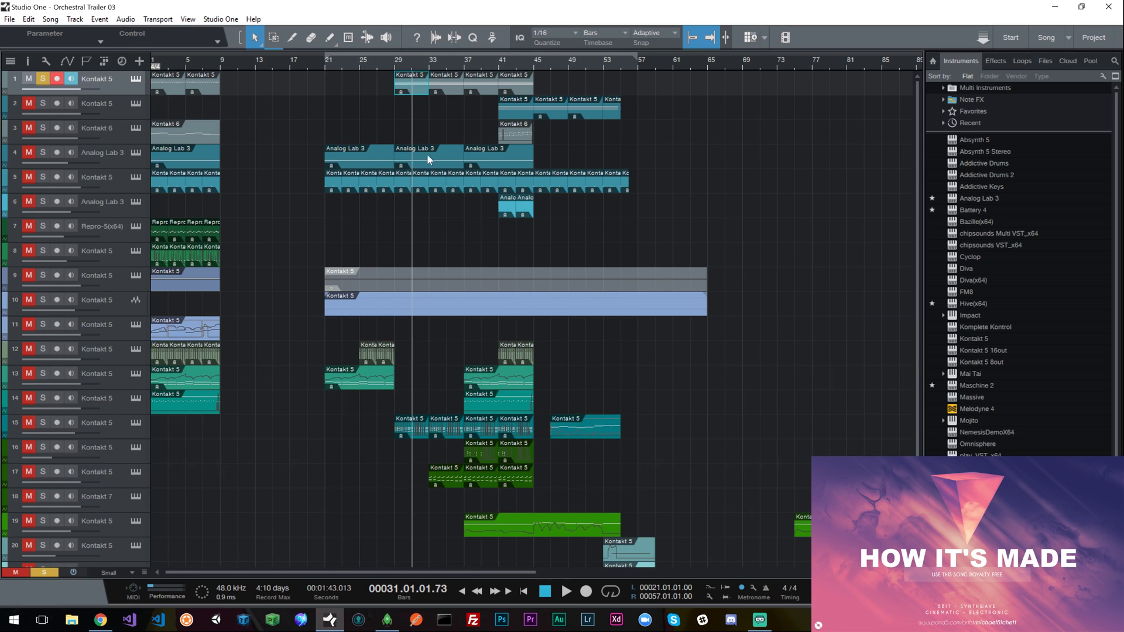
Step: Solo track 15 together with track 1, play both from bar 29, and view the notes of track 15's clip
key(space)
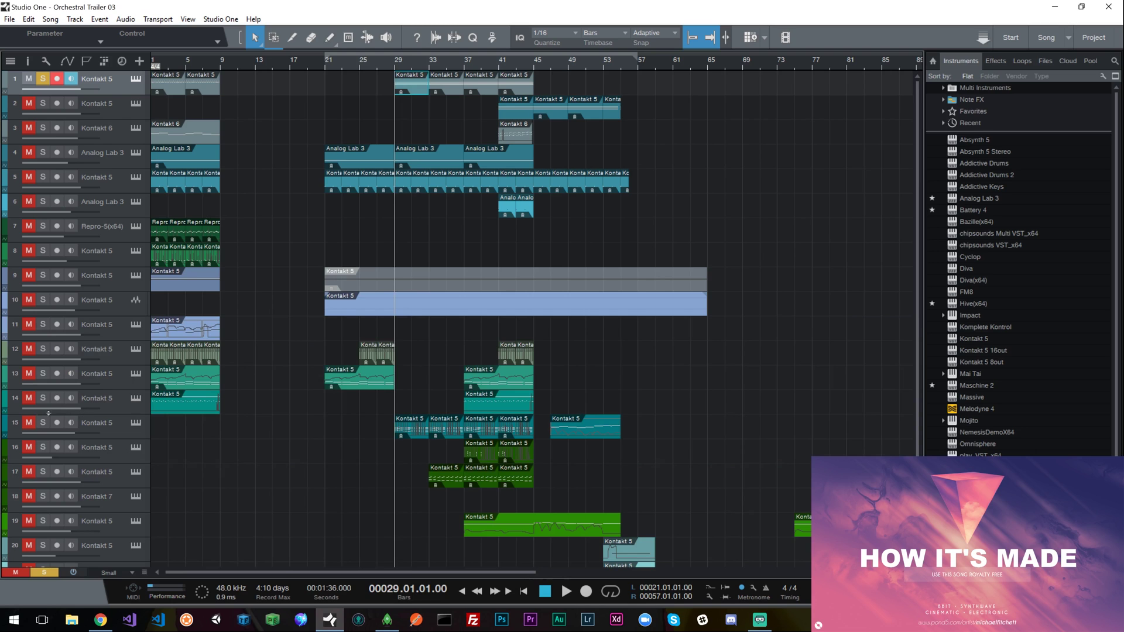
key(space)
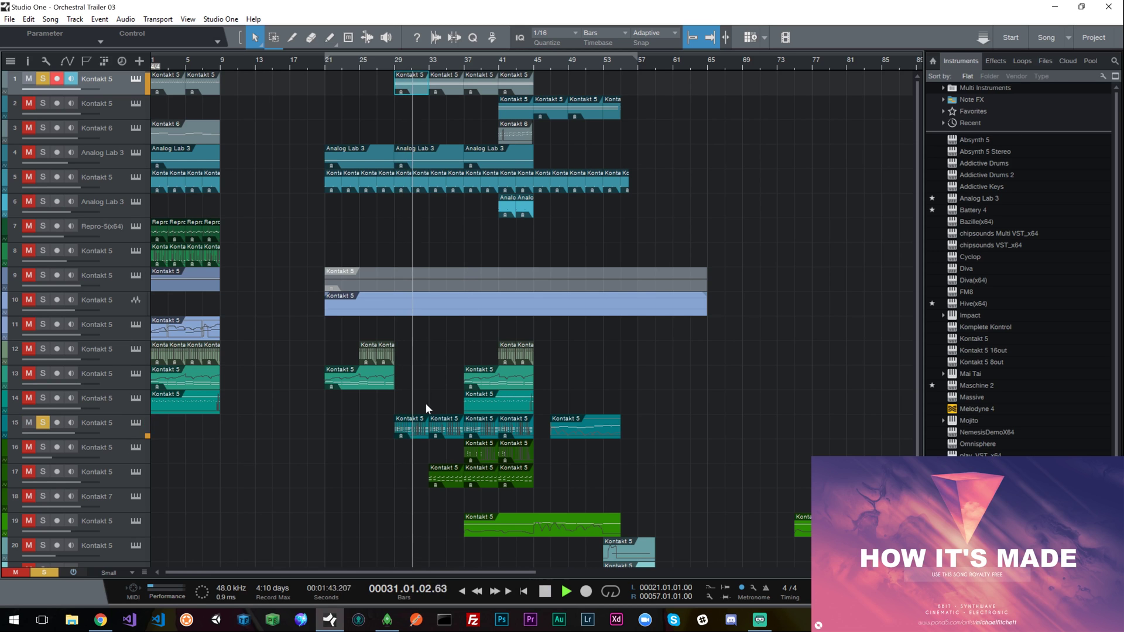
double_click(411, 430)
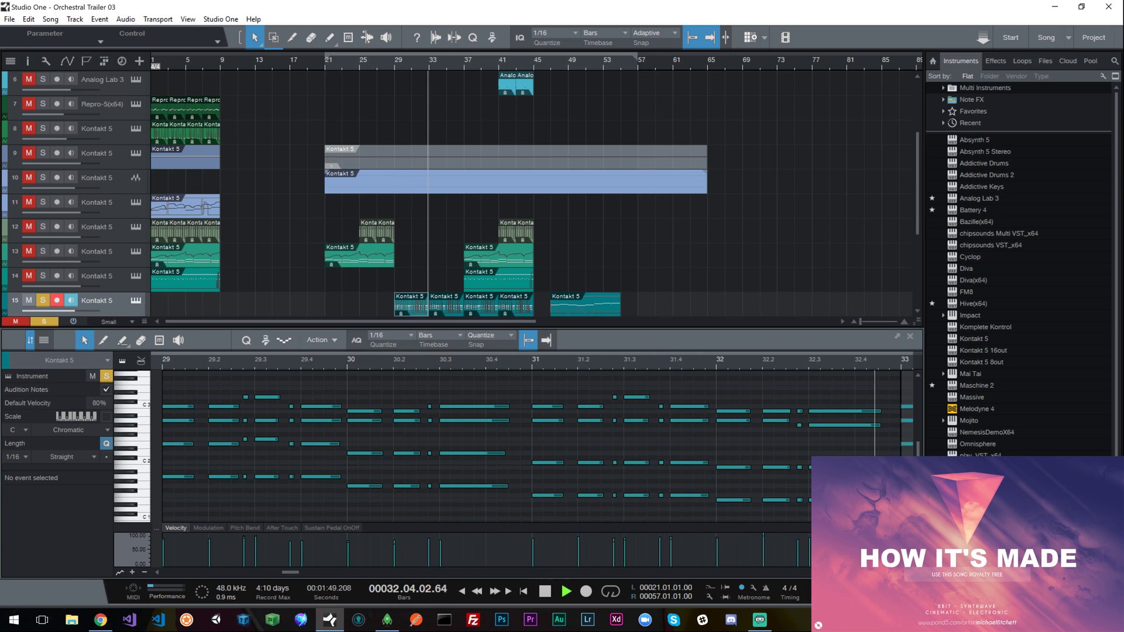
Step: Add track 5 to the soloed tracks, play them from bar 29, and return the playhead to bar 29
key(F2)
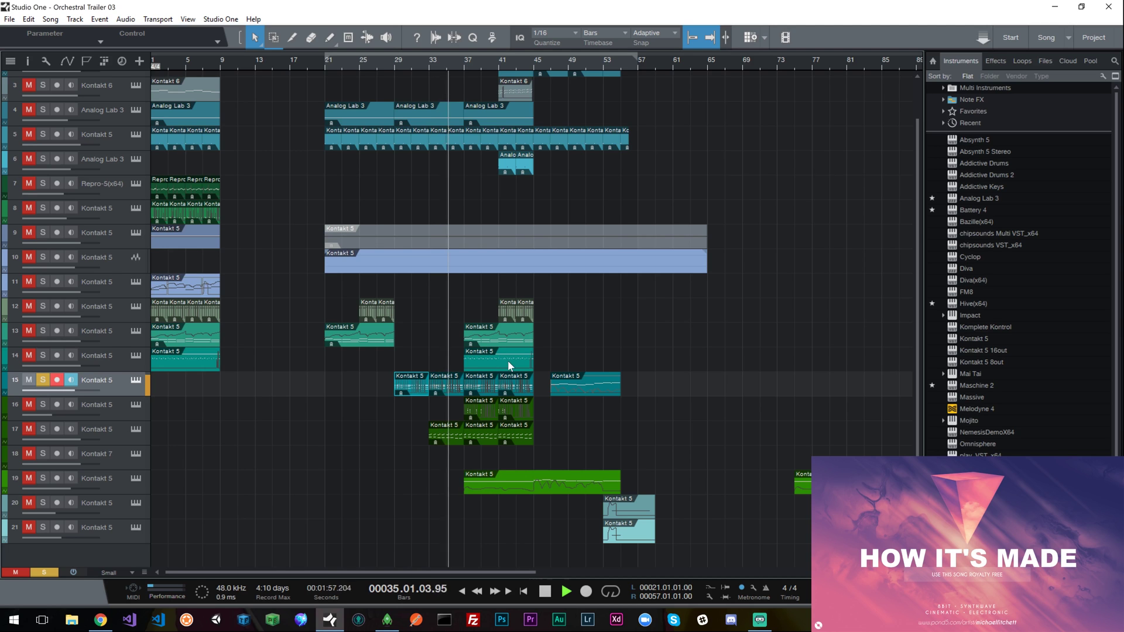
key(space)
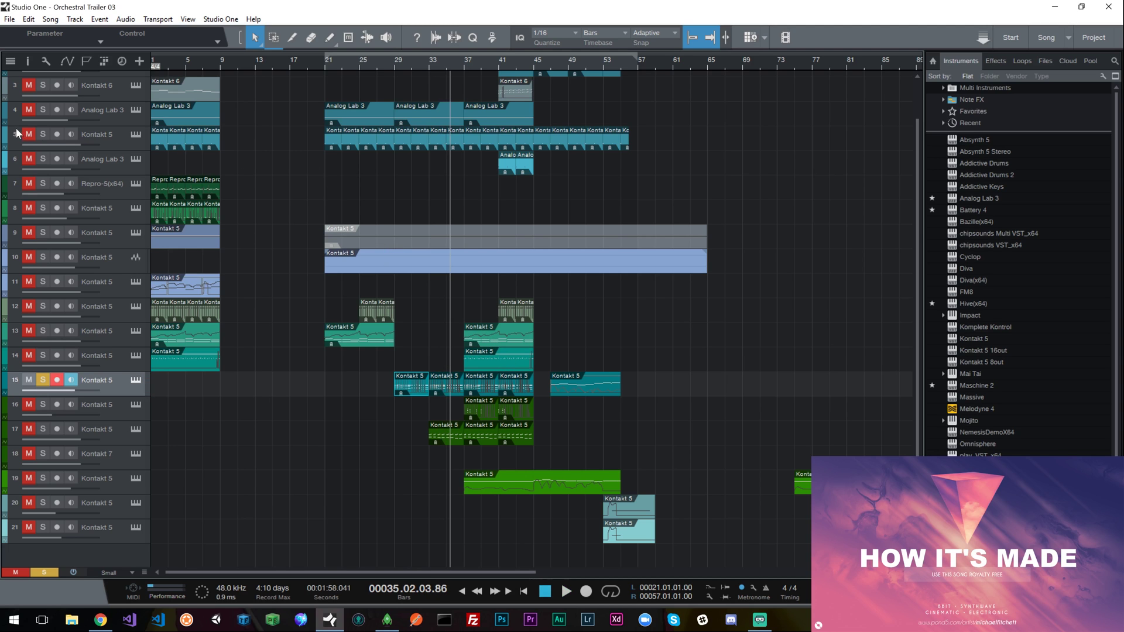
click(395, 62)
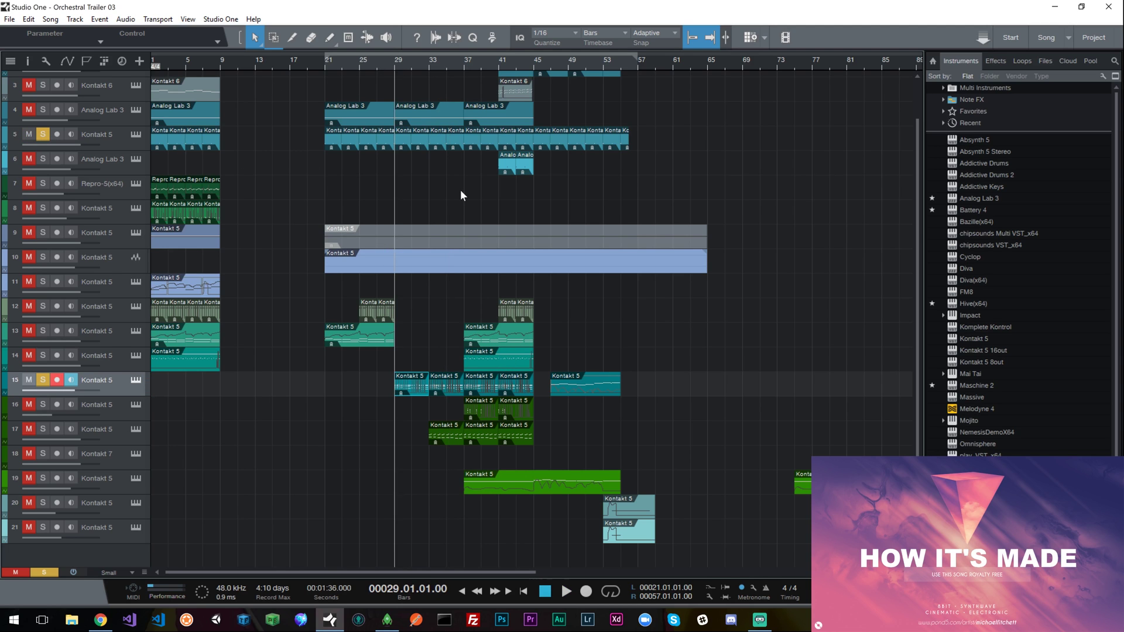
key(space)
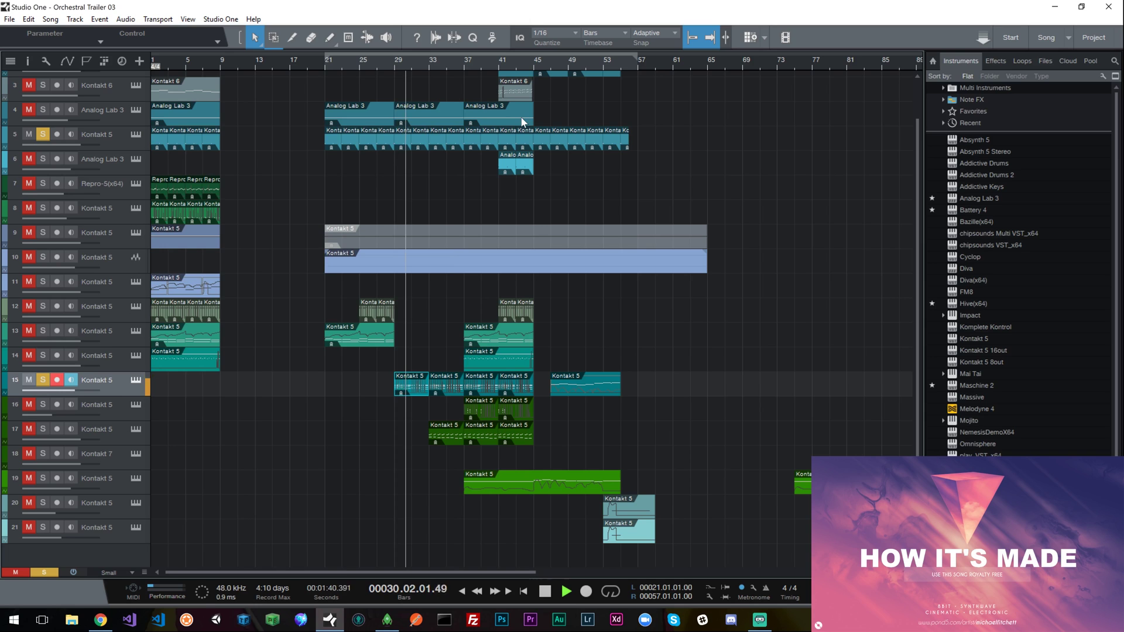
key(space)
click(395, 65)
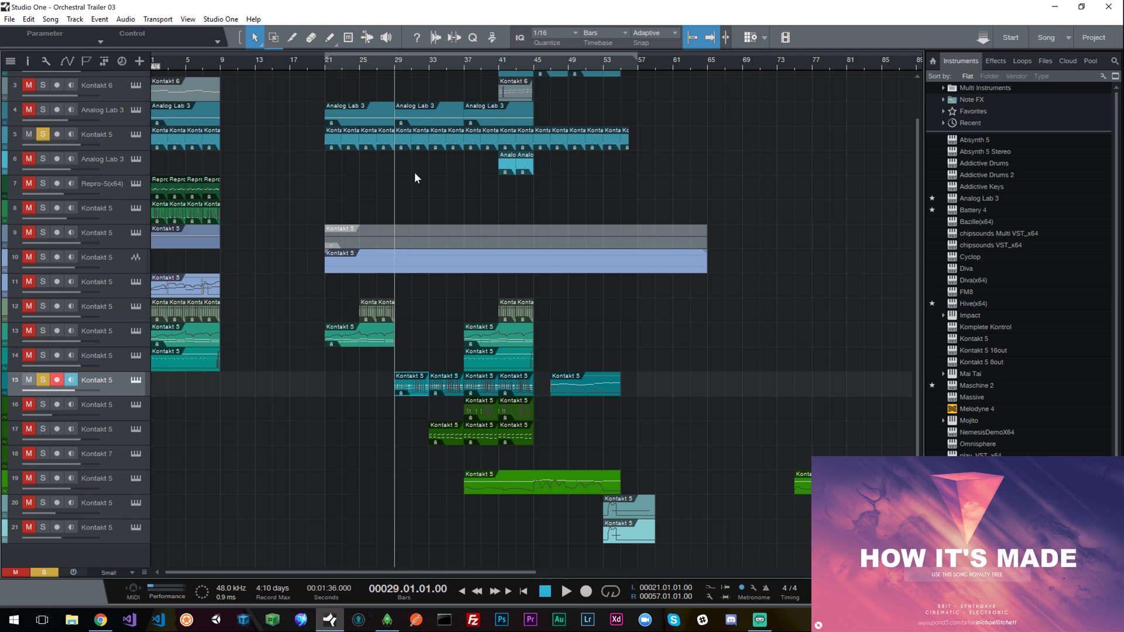
Step: View the notes of track 1's clip at bar 29, and select the clips of tracks 15 and 5 there
scroll(435, 316, up, 2)
double_click(420, 88)
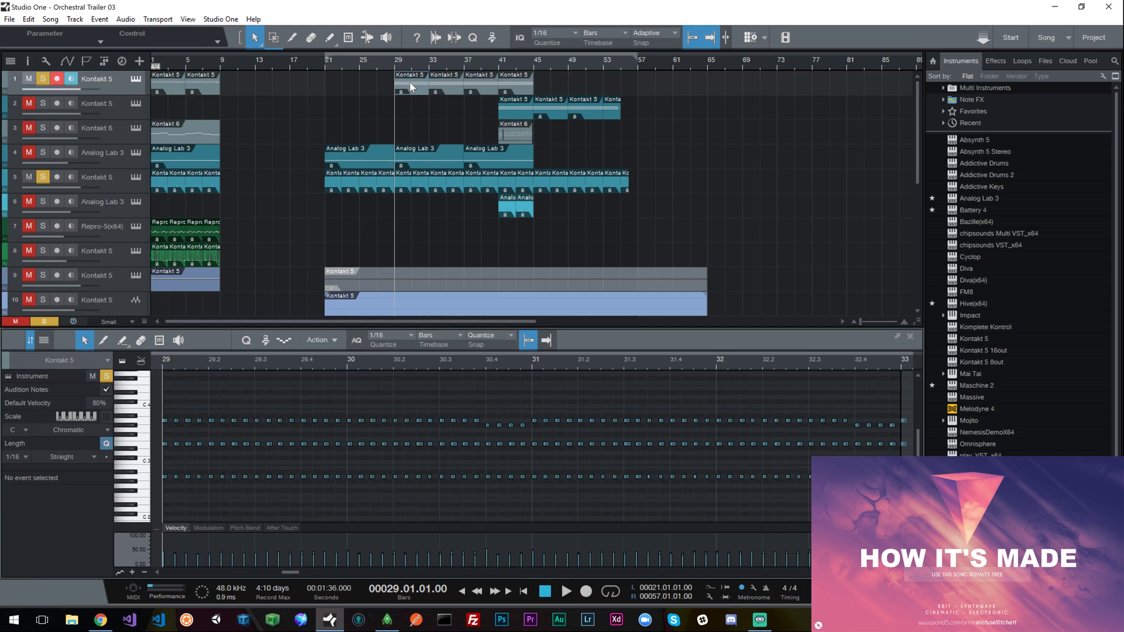
key(F2)
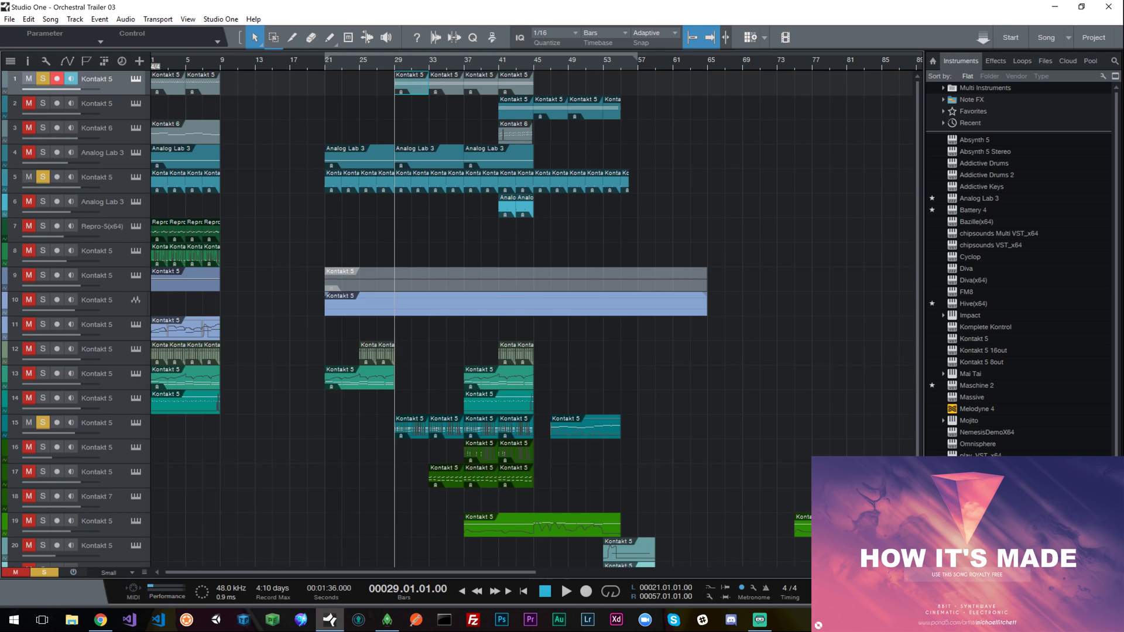
click(404, 430)
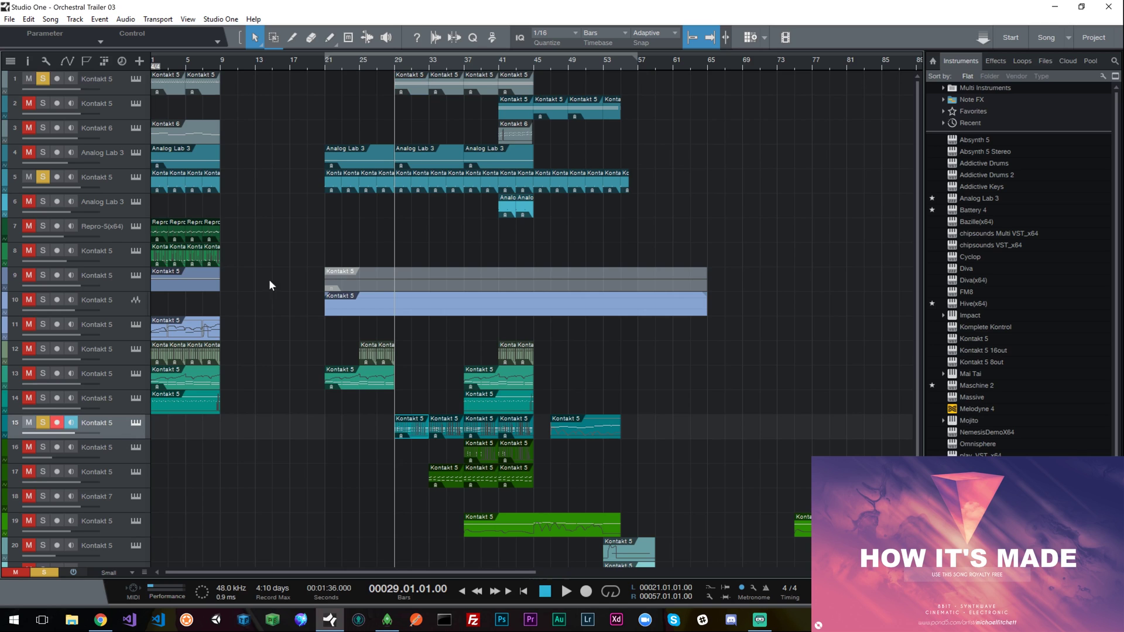
click(403, 182)
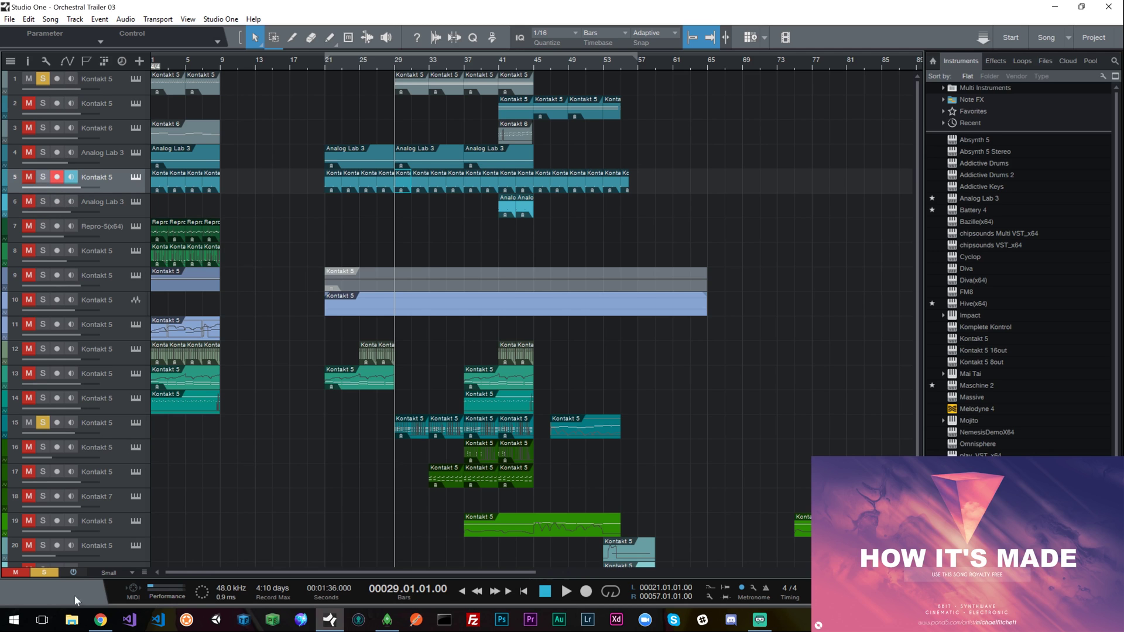
Step: Clear all solos, open and close the notes of track 4's Analog Lab clip at bar 29, and briefly play the full mix
click(44, 572)
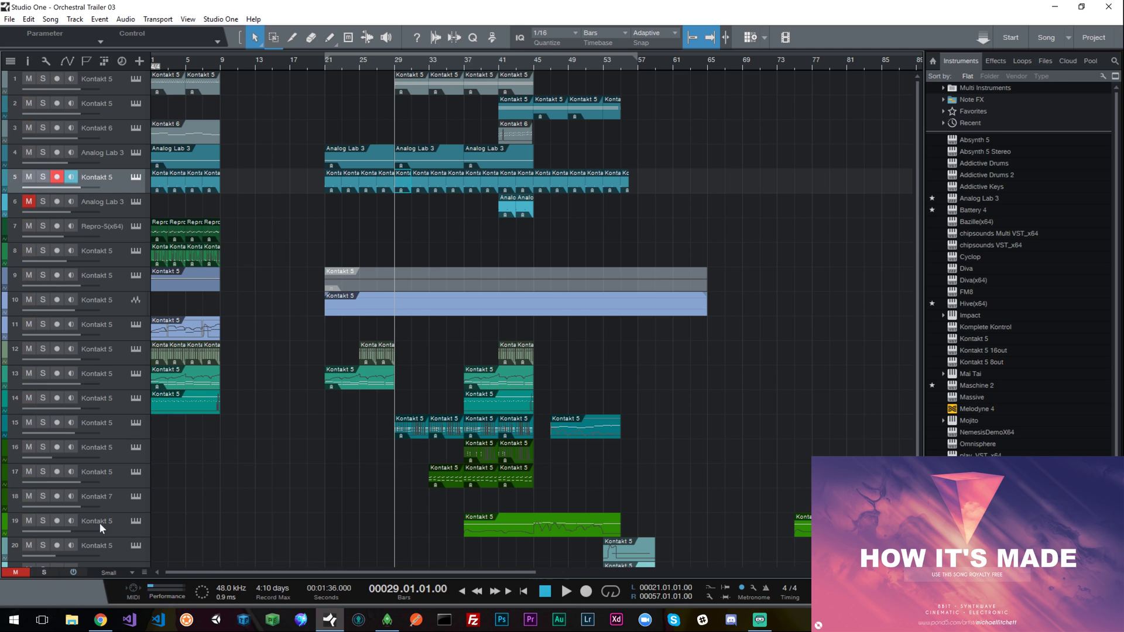
double_click(422, 152)
click(910, 337)
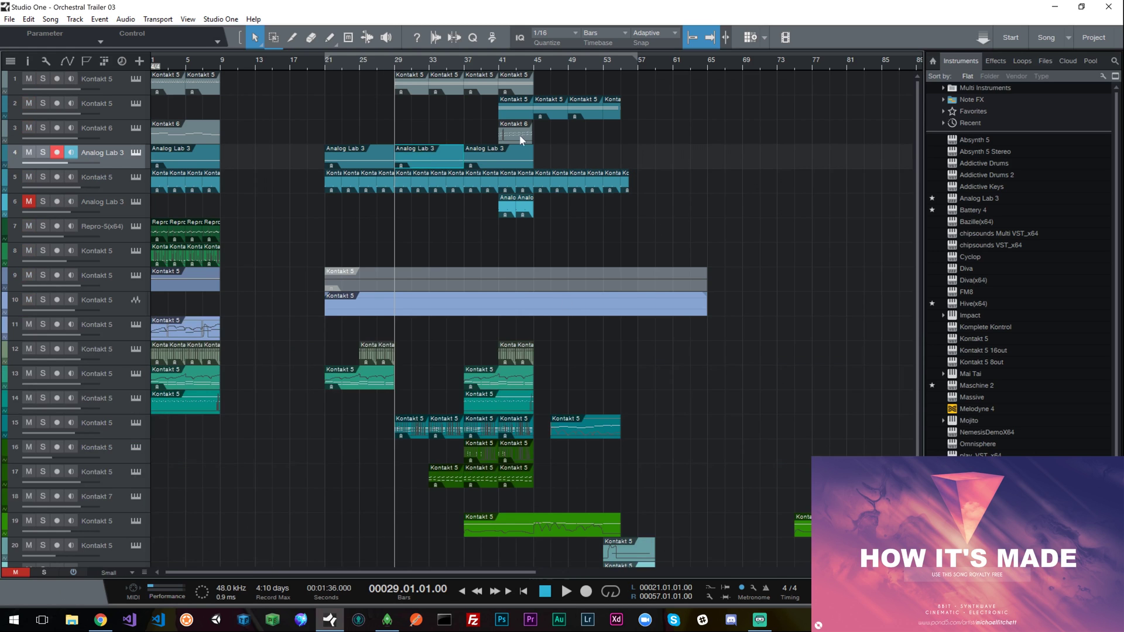
key(space)
key(space)
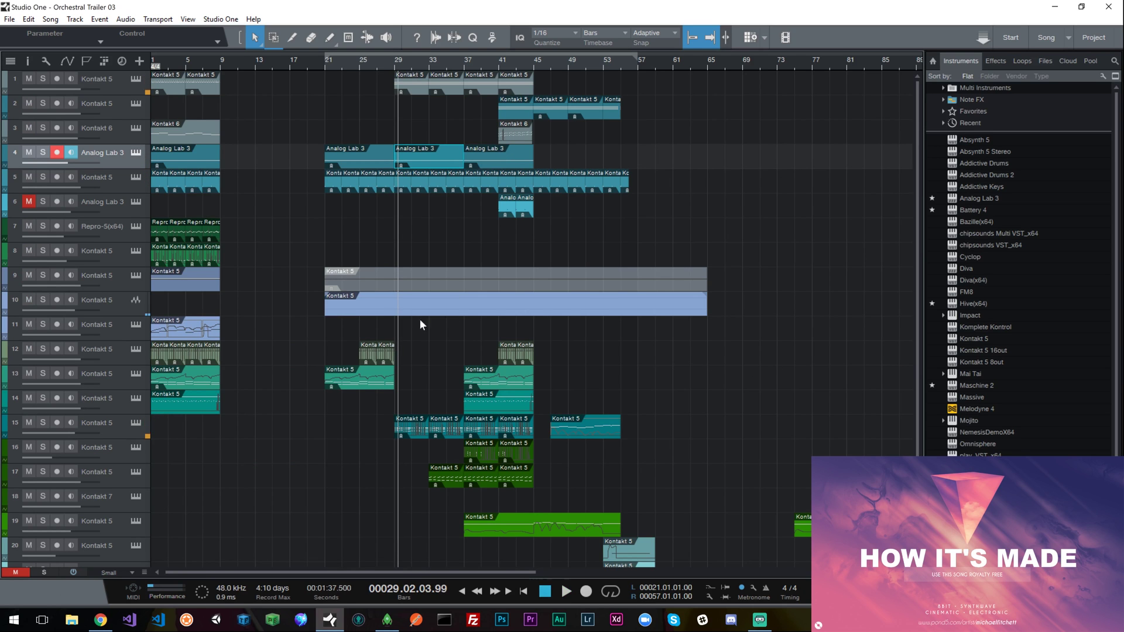
Step: Show the automation lanes to view track 10's volume envelope, and play from bar 29 while checking the mixer
click(398, 301)
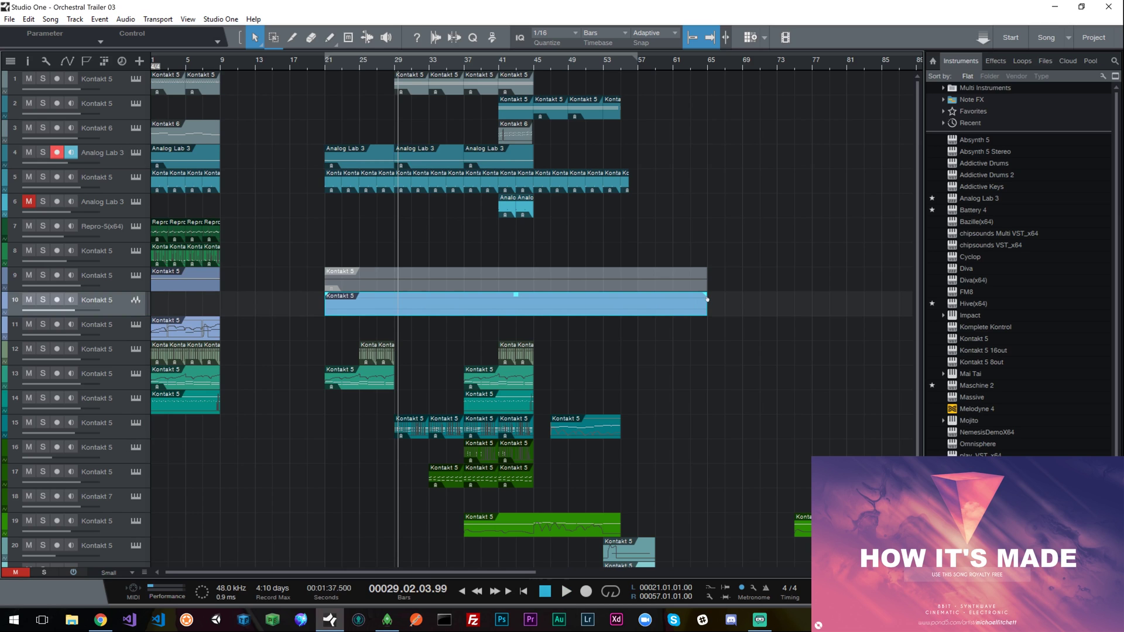
click(68, 61)
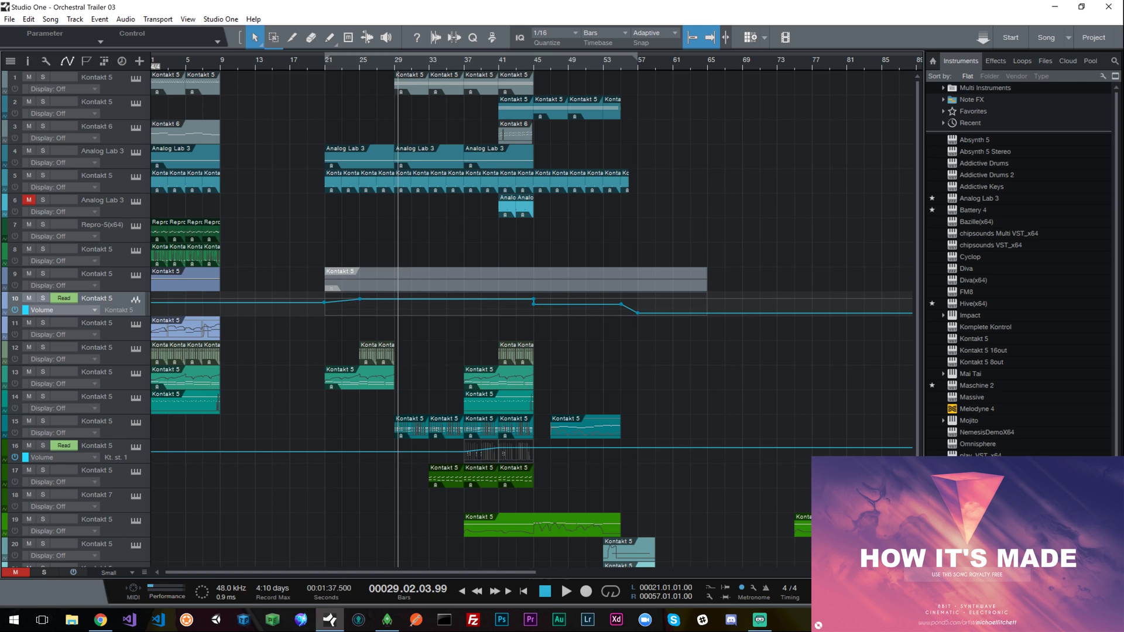
key(F3)
key(space)
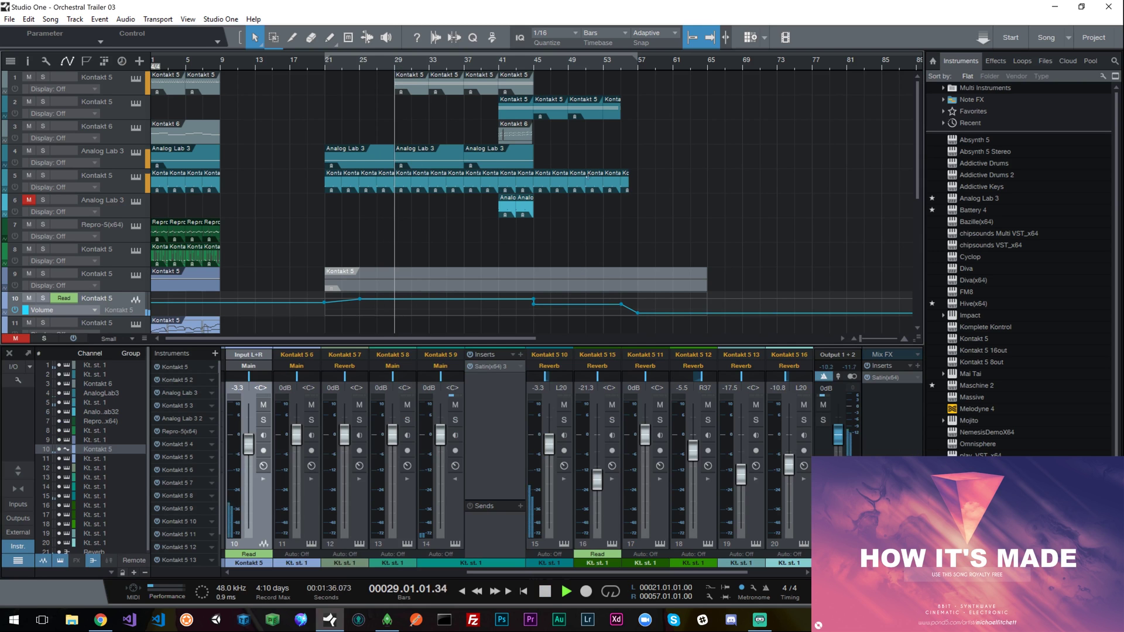
key(F3)
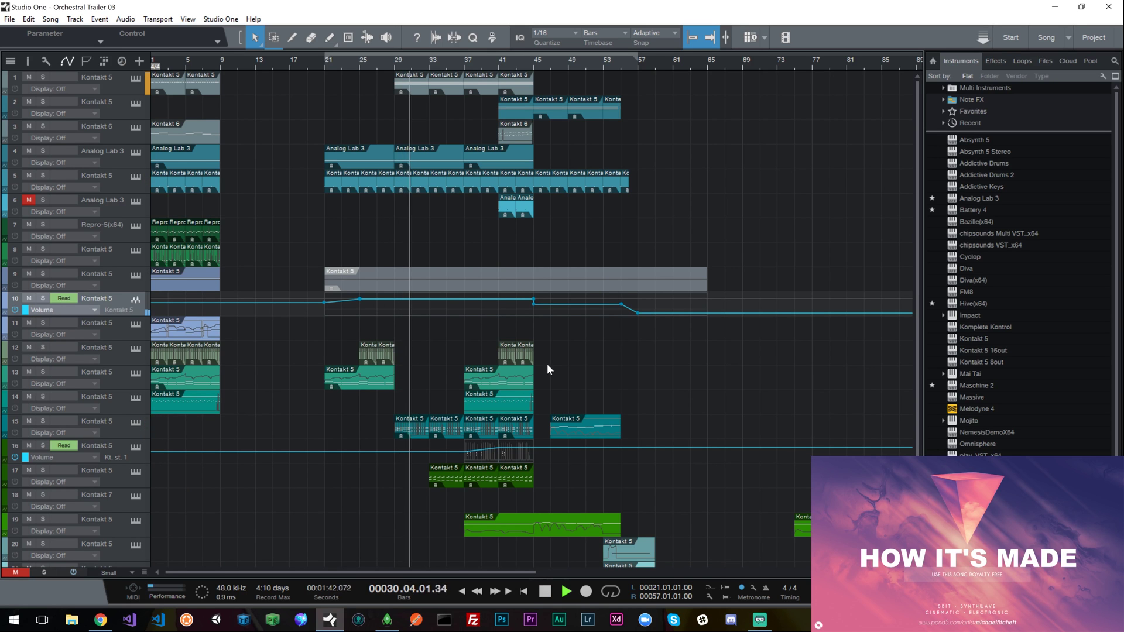
Step: View the notes of track 15's clips at bars 29 and 33 during playback, selecting the closing chords of bar 33
double_click(402, 427)
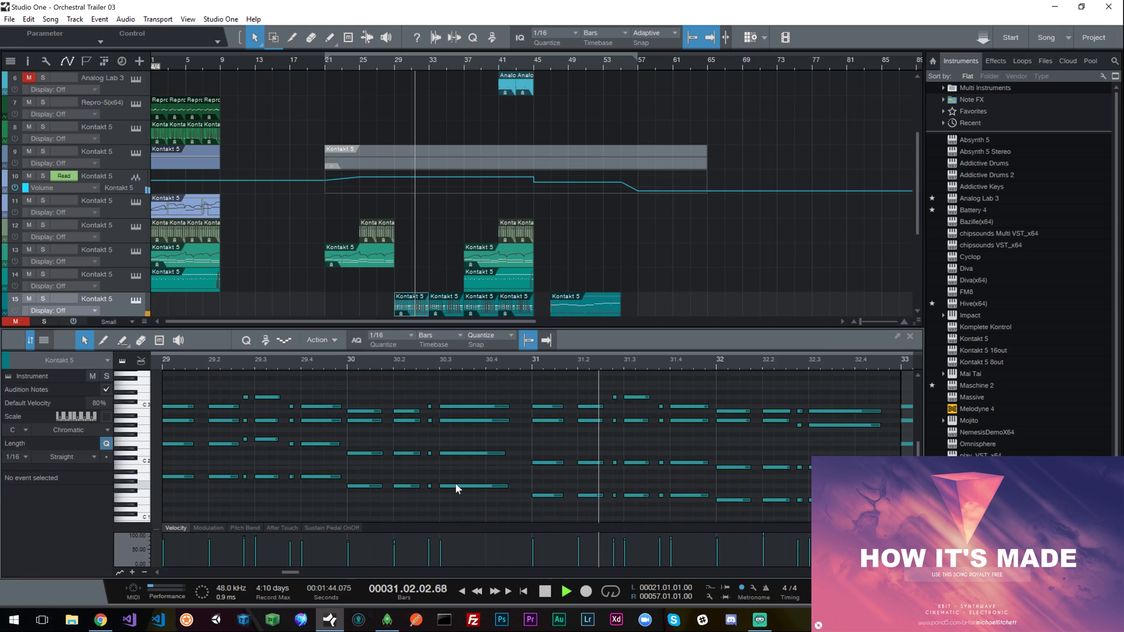
scroll(515, 497, right, 4)
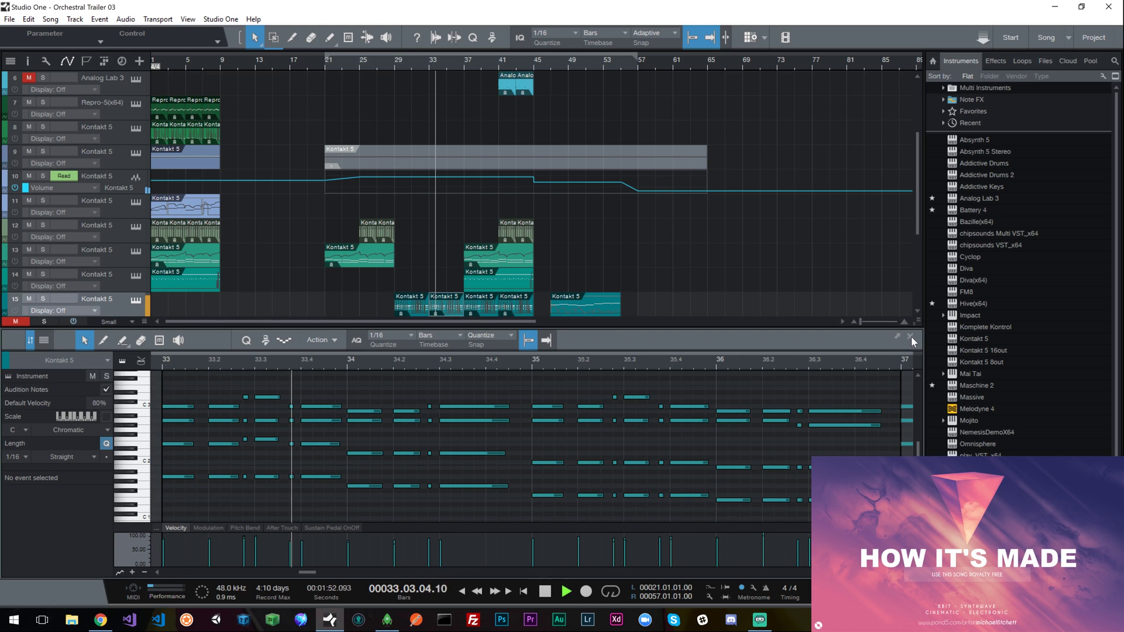
click(304, 547)
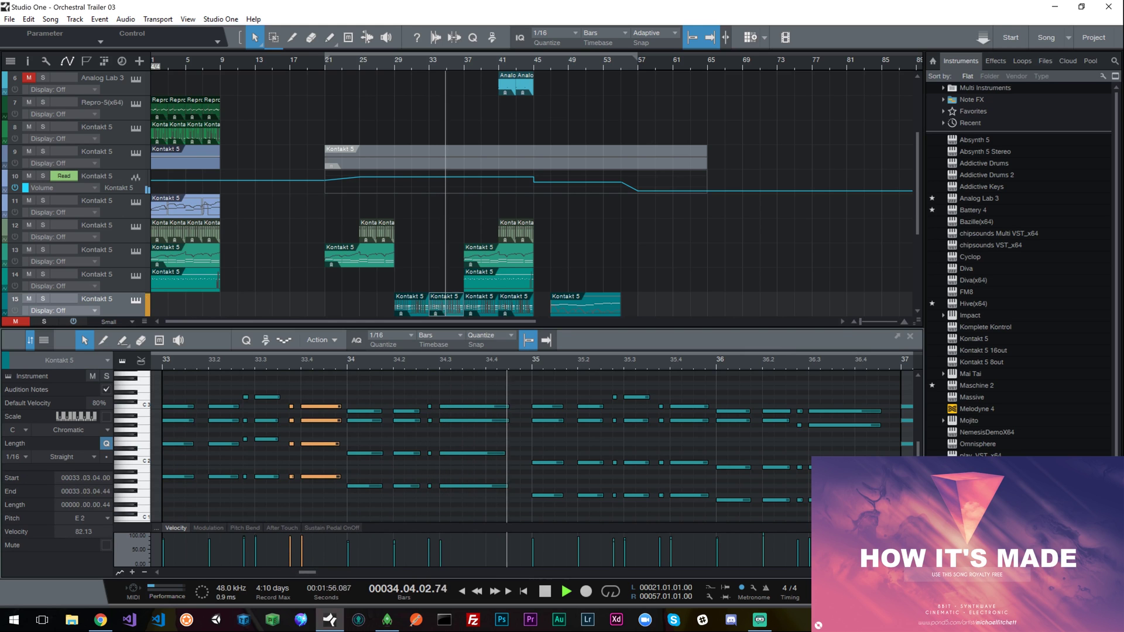
key(F2)
key(space)
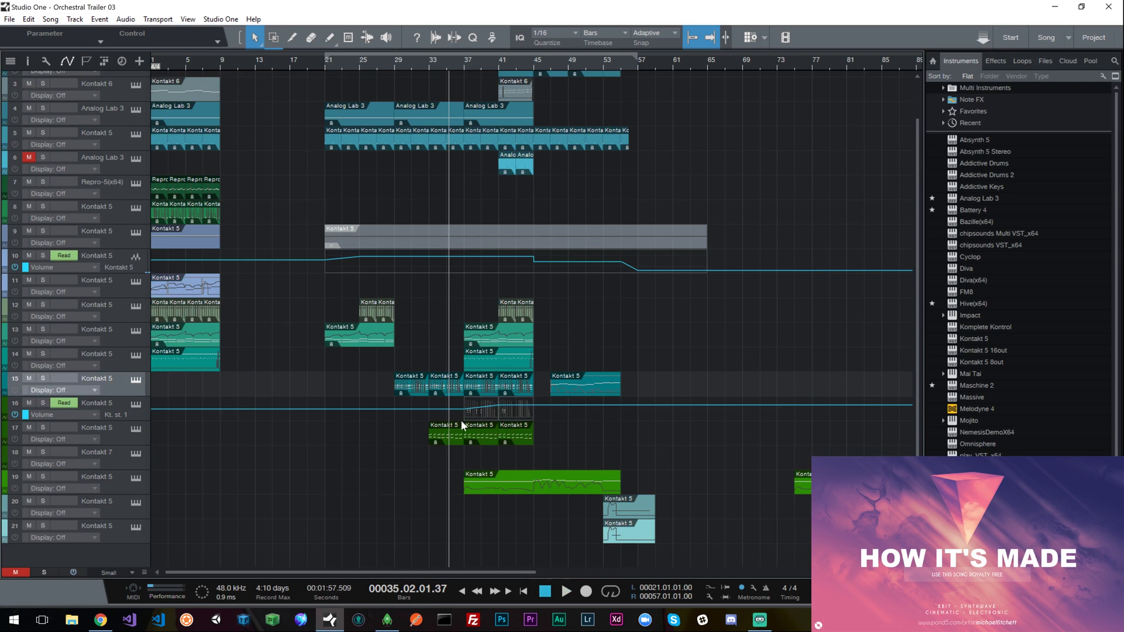
Step: Select track 17's clip at bar 33, hide the automation lanes, and review the track's Kontakt Brass Staccato instrument
click(434, 432)
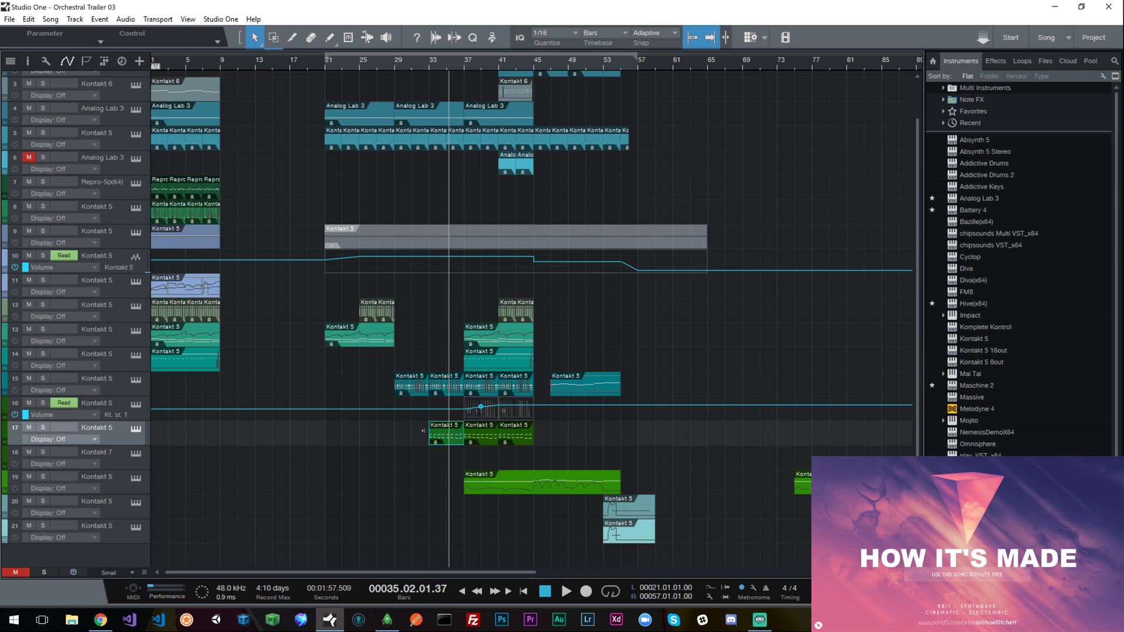
click(68, 60)
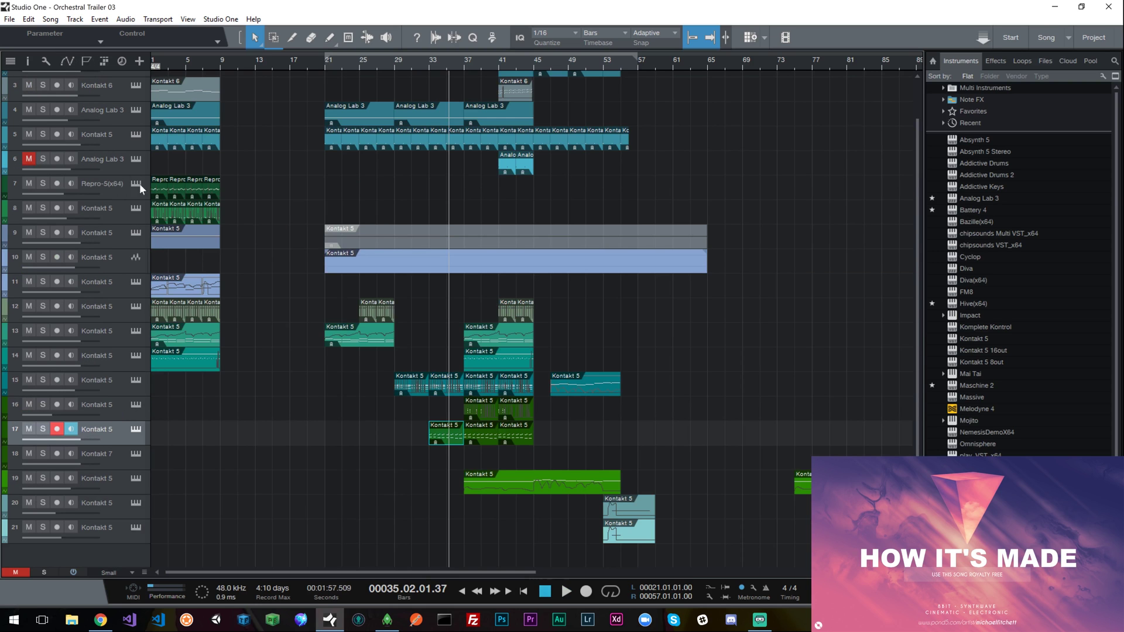
click(135, 429)
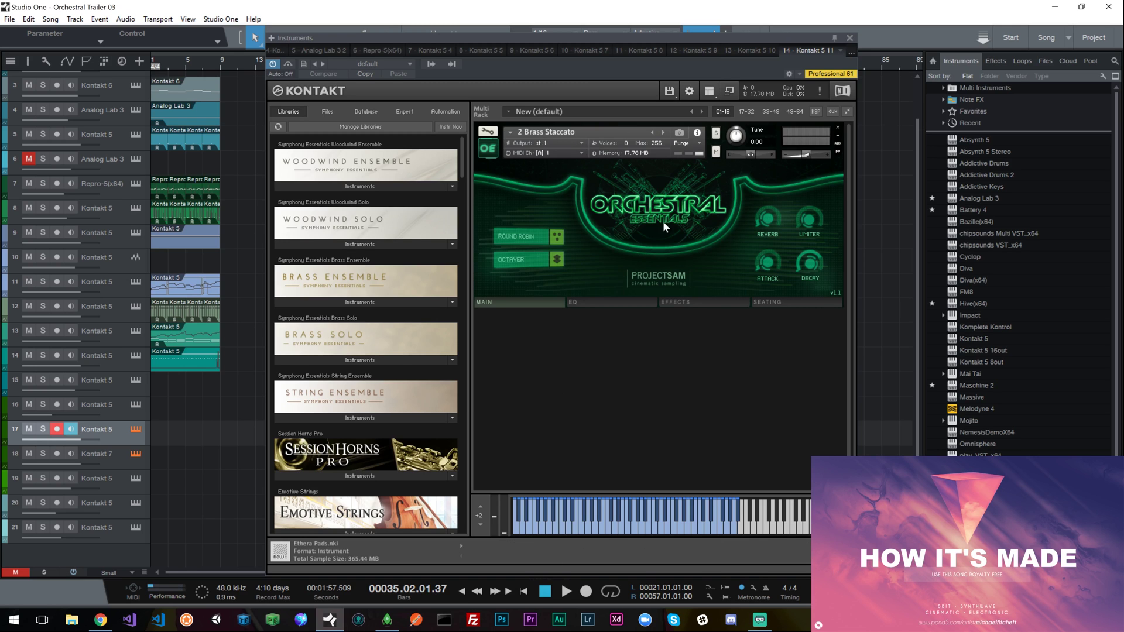
click(848, 38)
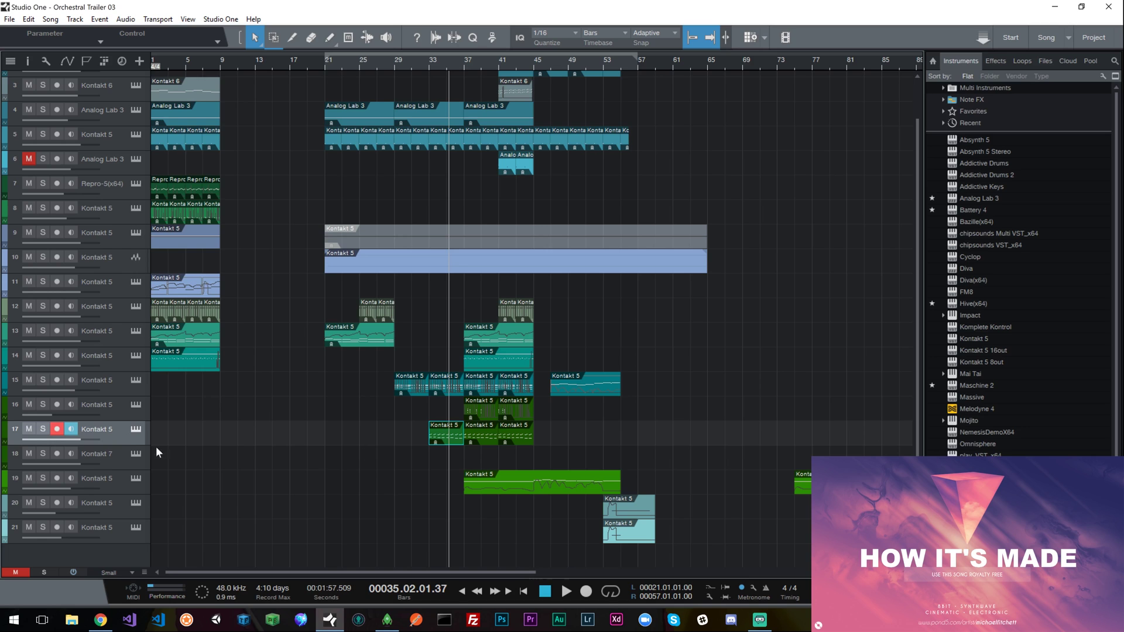
Step: Solo track 17 and play it from bar 33
click(42, 429)
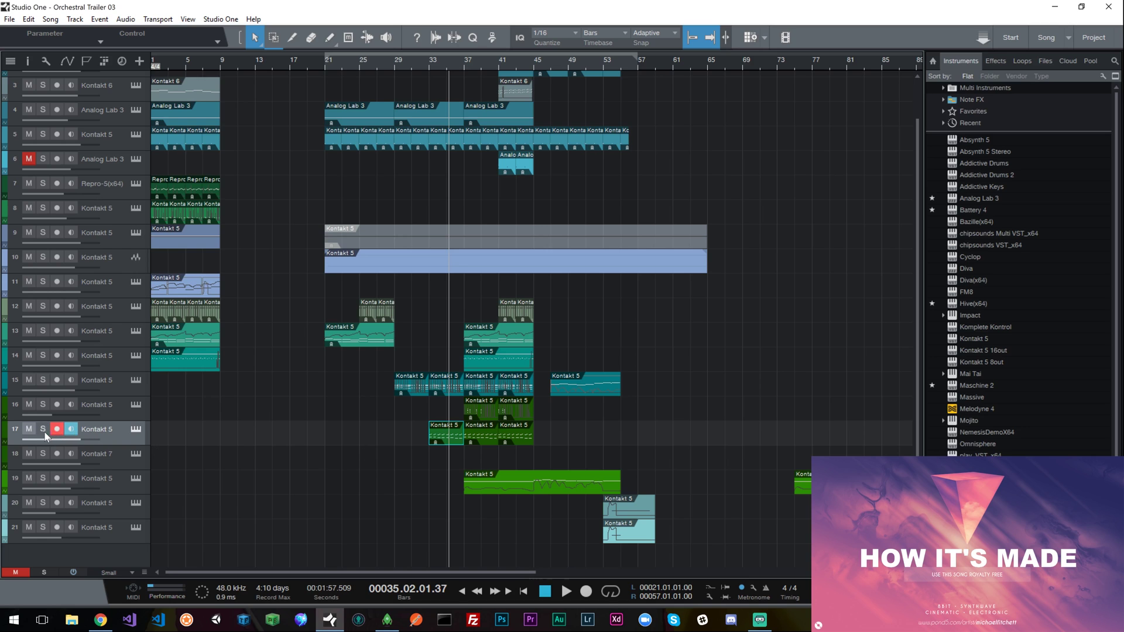
click(428, 61)
key(space)
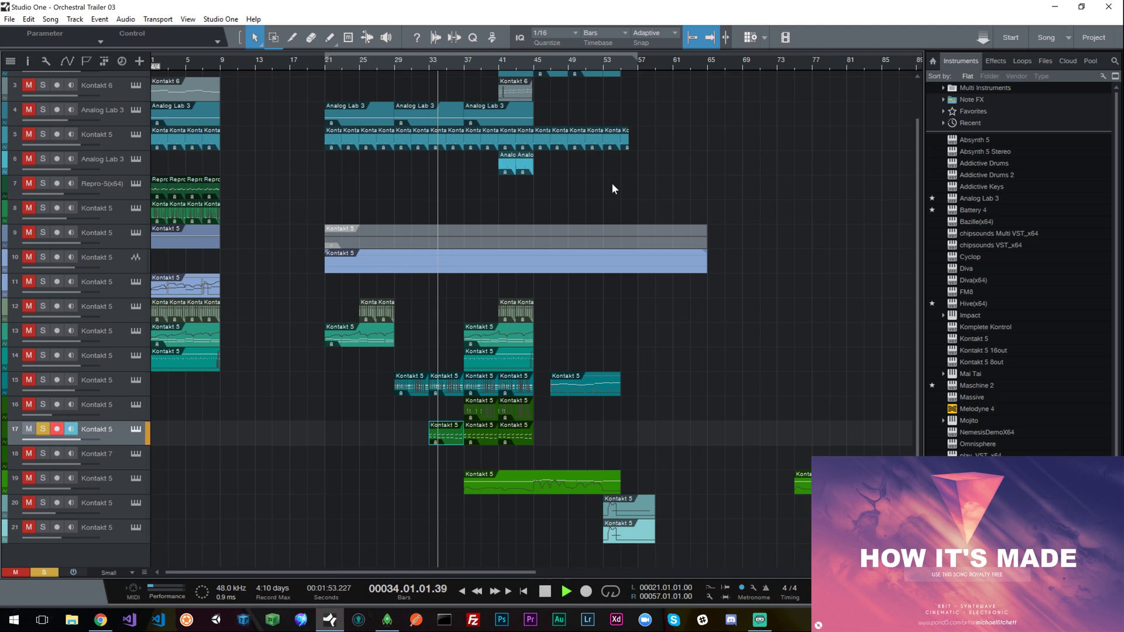
key(space)
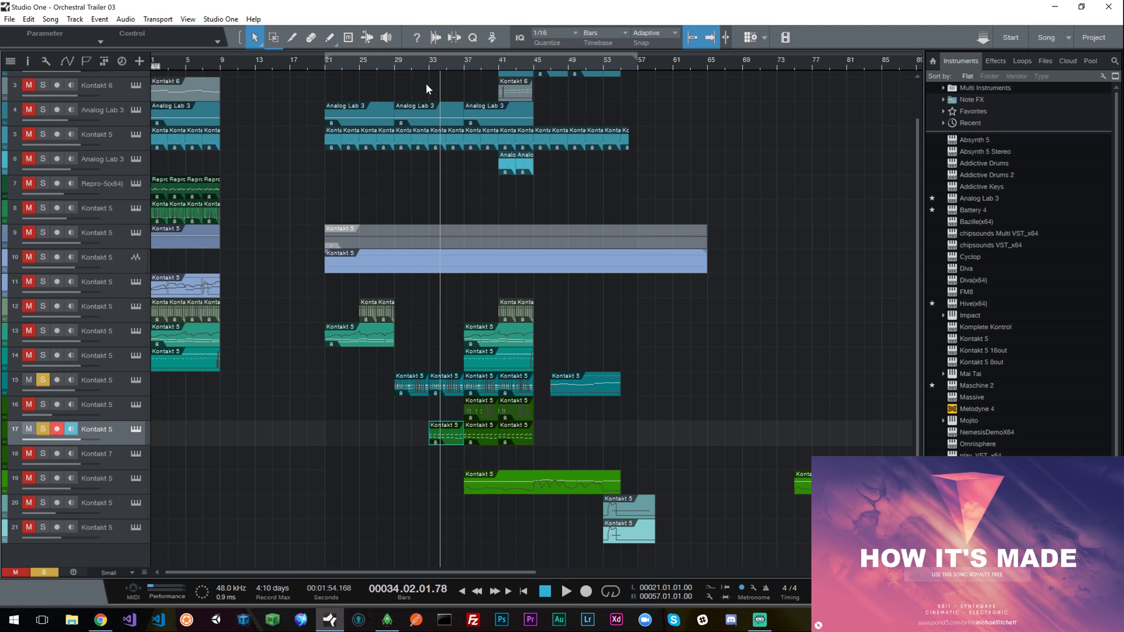
Step: Play the soloed tracks 15 and 17 together from bar 33
click(431, 65)
key(space)
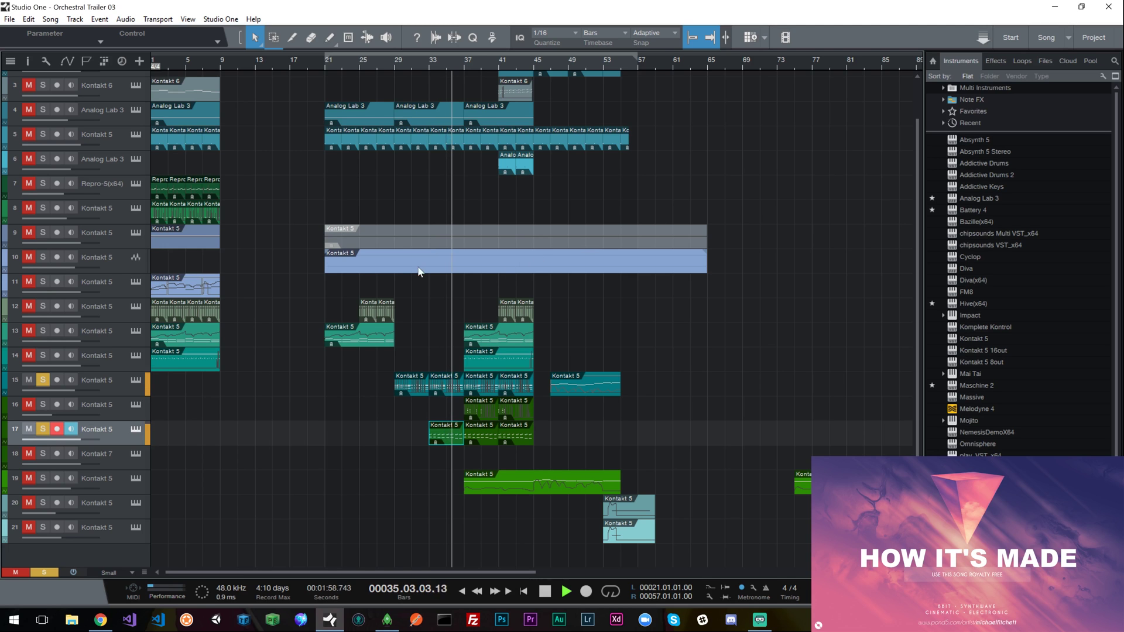
key(space)
Step: Add track 10 to the solo, play from bar 33, and bring in track 5 during playback
click(42, 256)
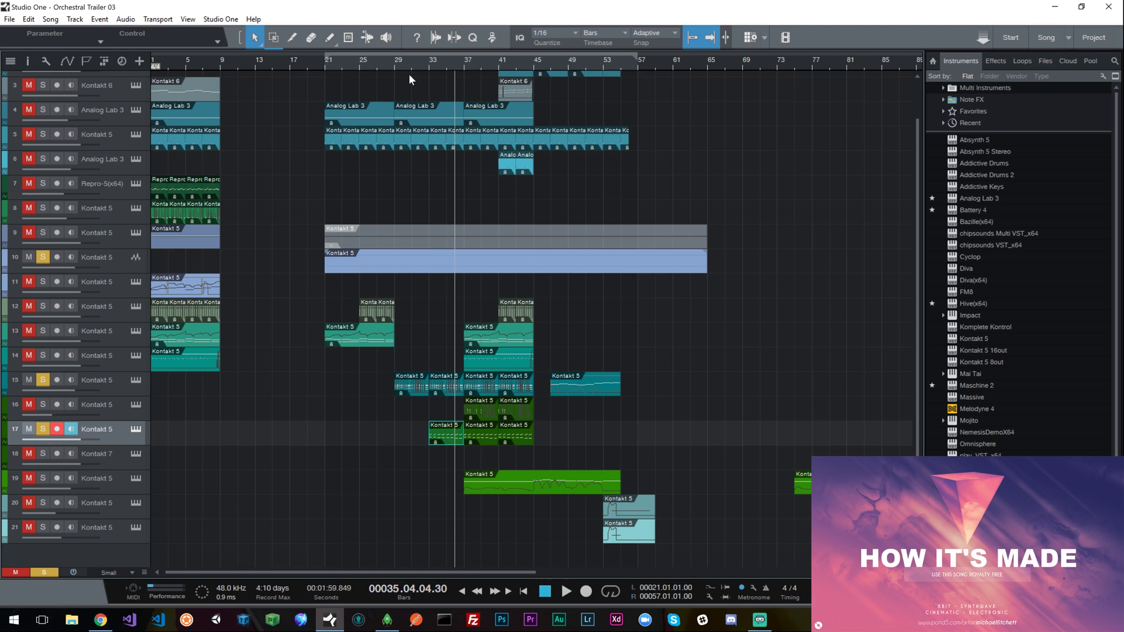
click(395, 62)
click(422, 64)
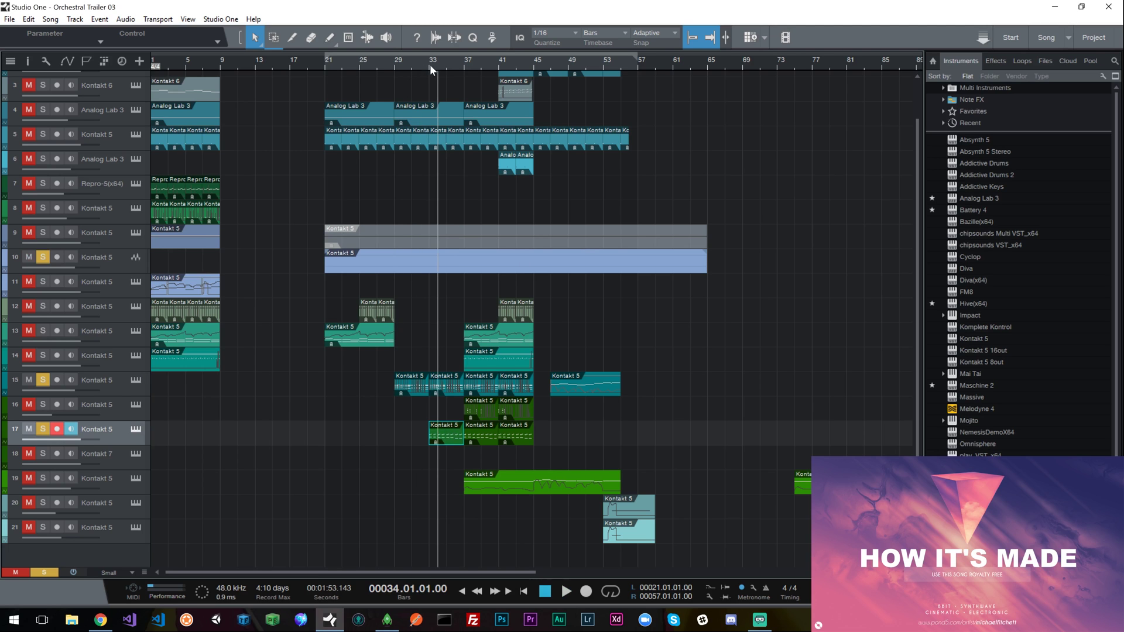
click(428, 63)
key(space)
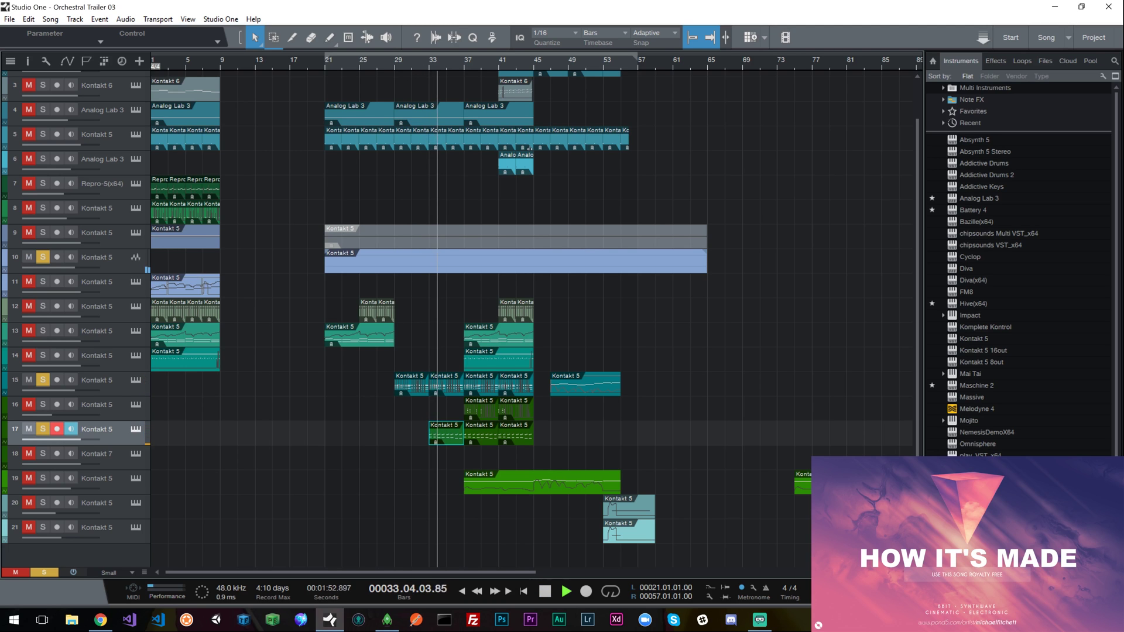
click(42, 135)
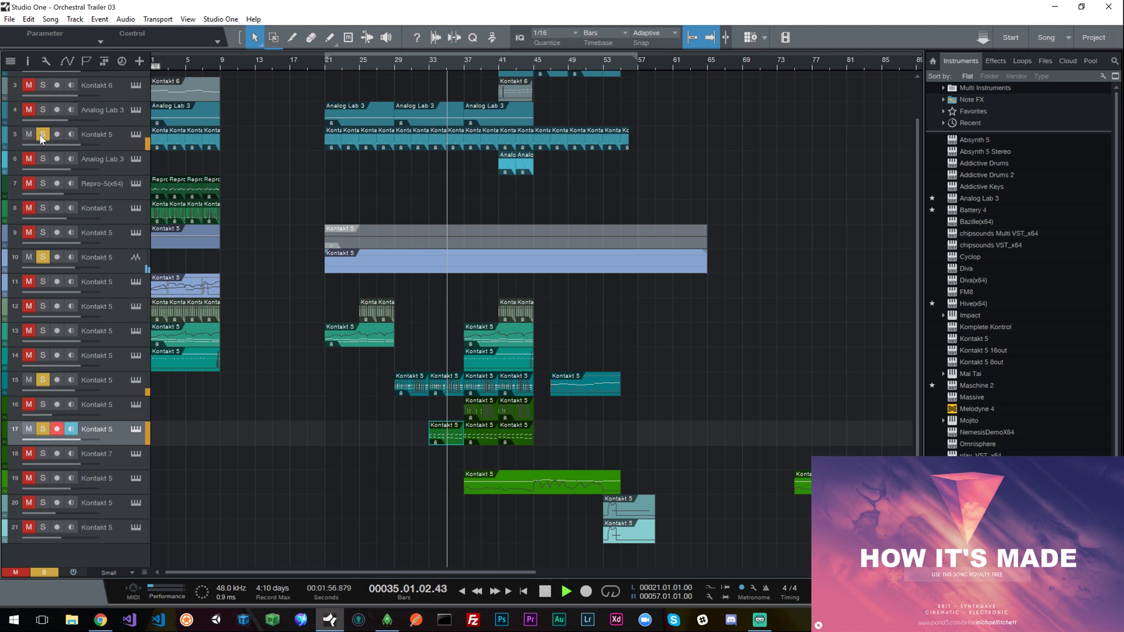
key(space)
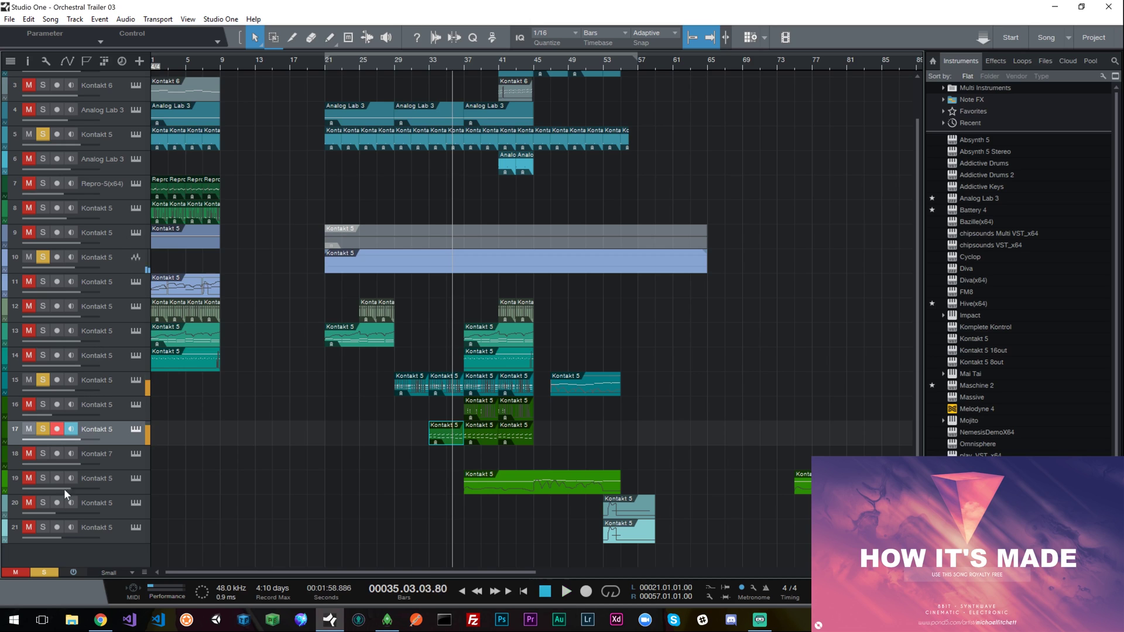
Step: Clear all solos and move the playhead to bar 37
click(44, 571)
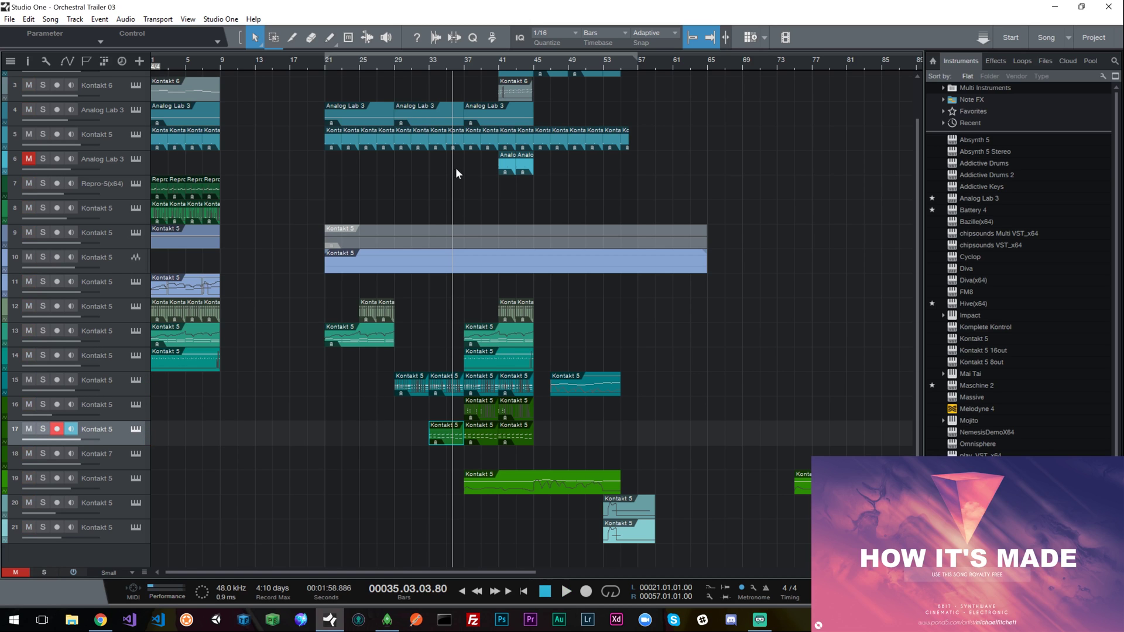
click(464, 63)
scroll(686, 287, up, 2)
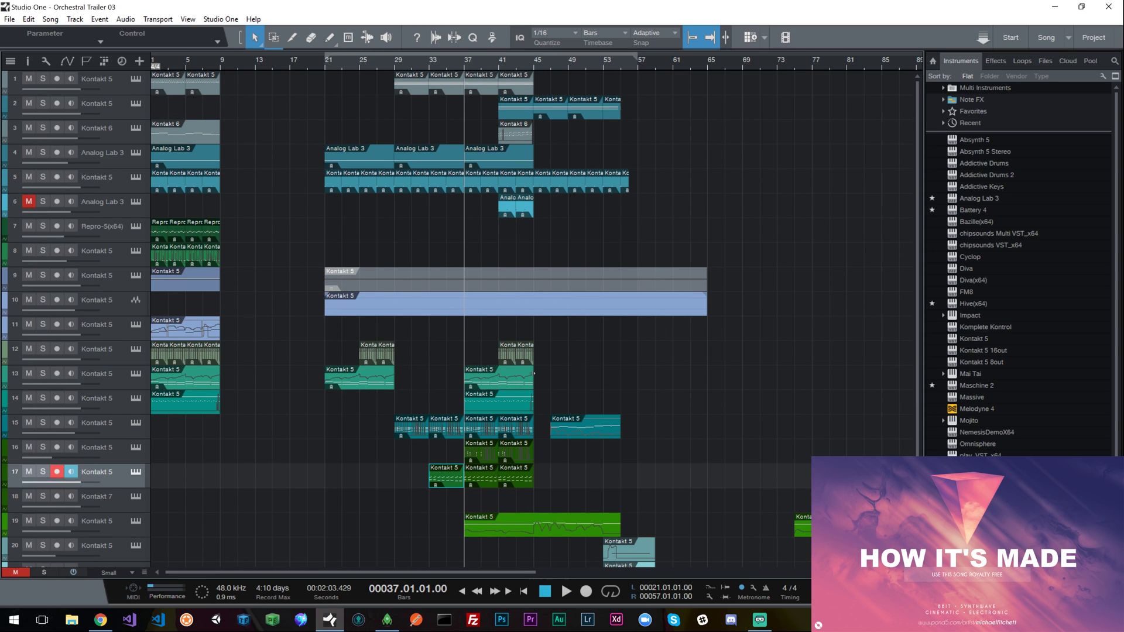
Step: Select track 14 and play the full arrangement briefly from bar 37
click(120, 409)
key(space)
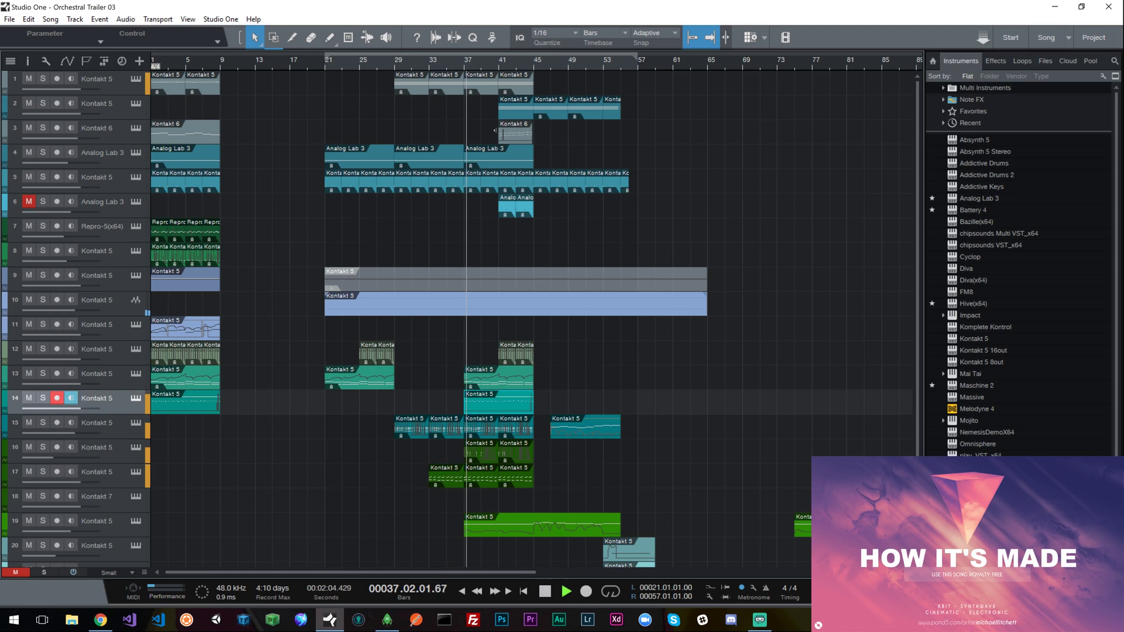
key(space)
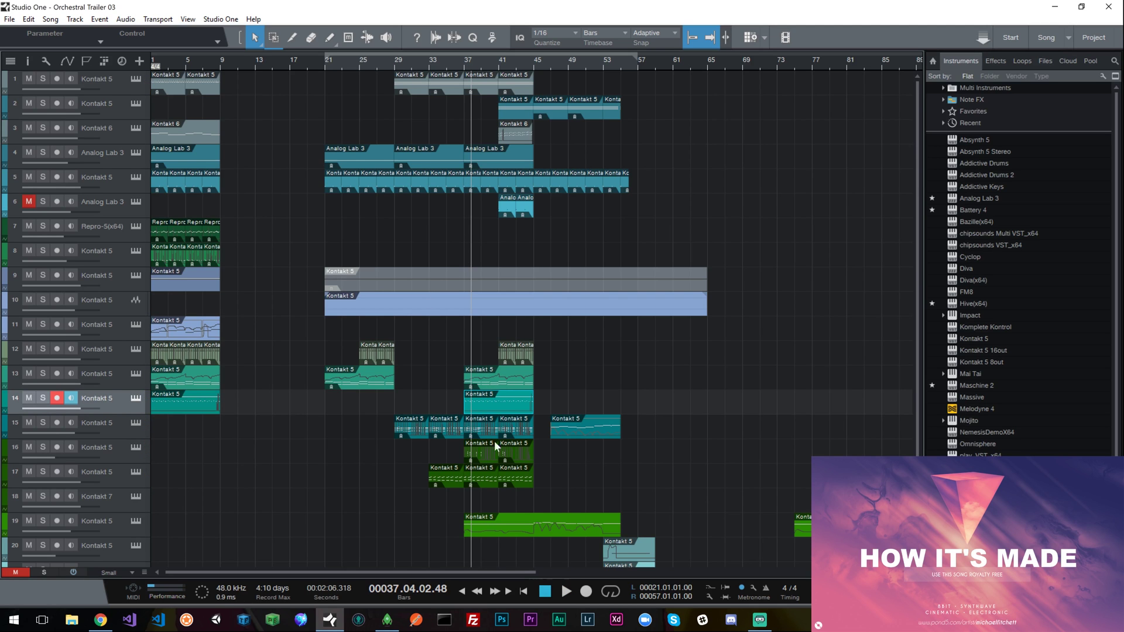
Step: Solo track 13, play it from bar 37, and clear its solo
click(112, 384)
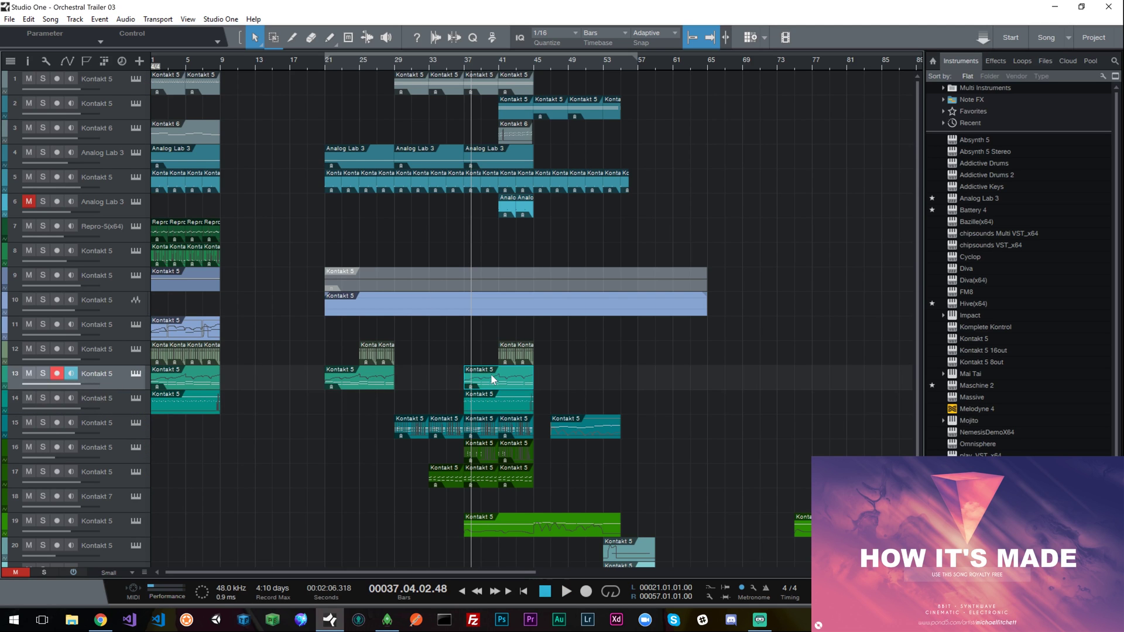
click(465, 65)
click(42, 374)
key(space)
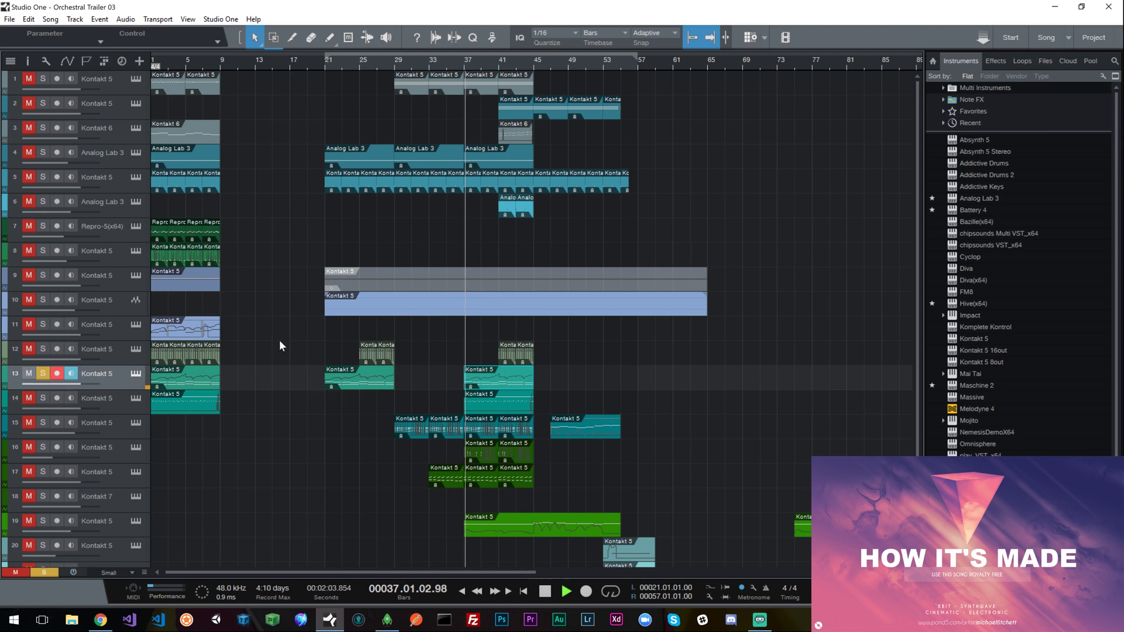
click(42, 373)
Step: Open track 14's Kontakt instrument to show the Action Strikes ensemble patch
scroll(415, 364, down, 1)
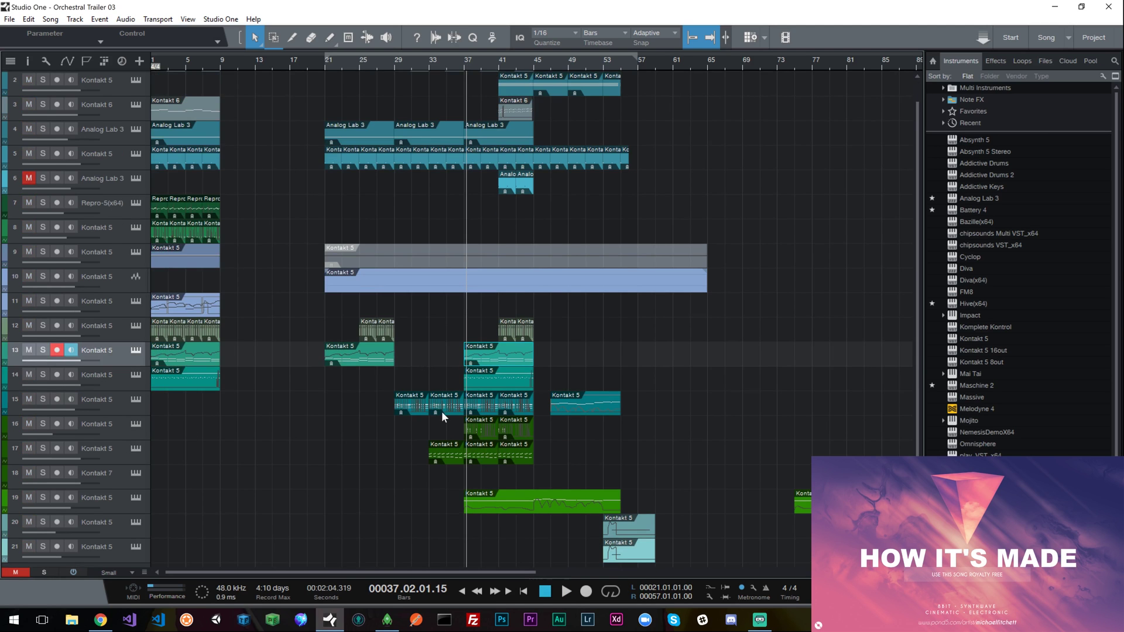
click(114, 380)
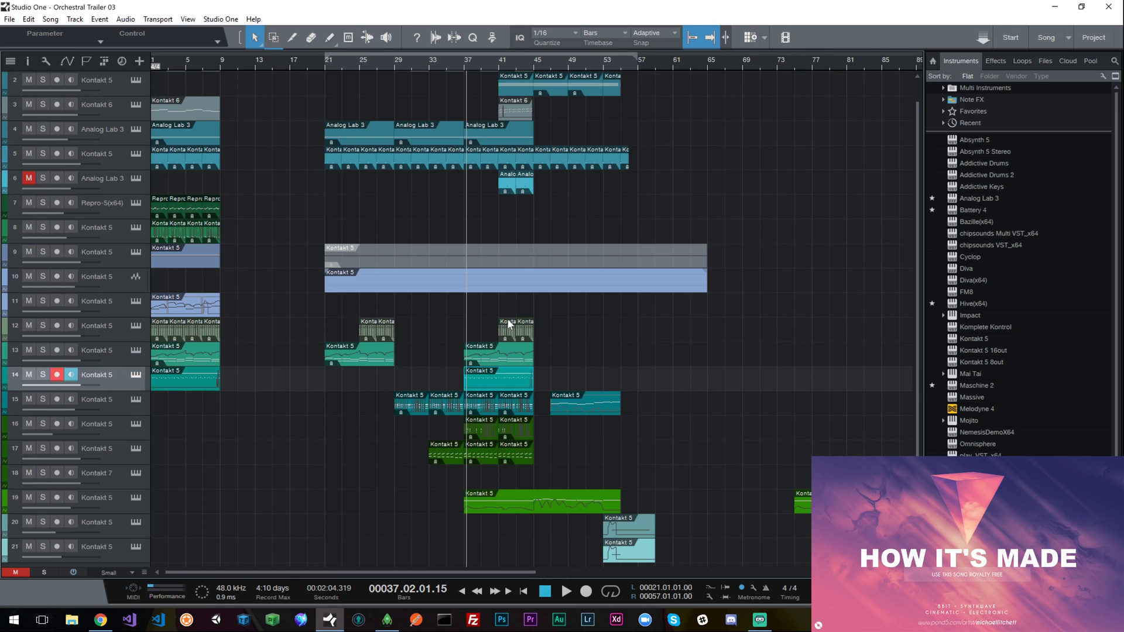
click(133, 376)
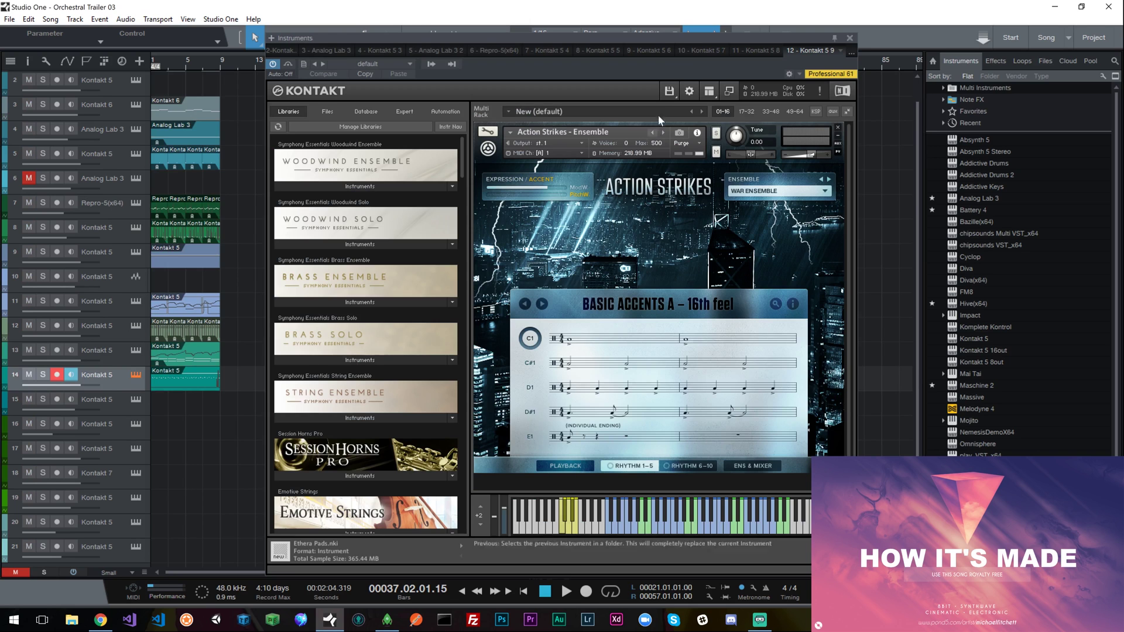
drag(702, 38, 658, 37)
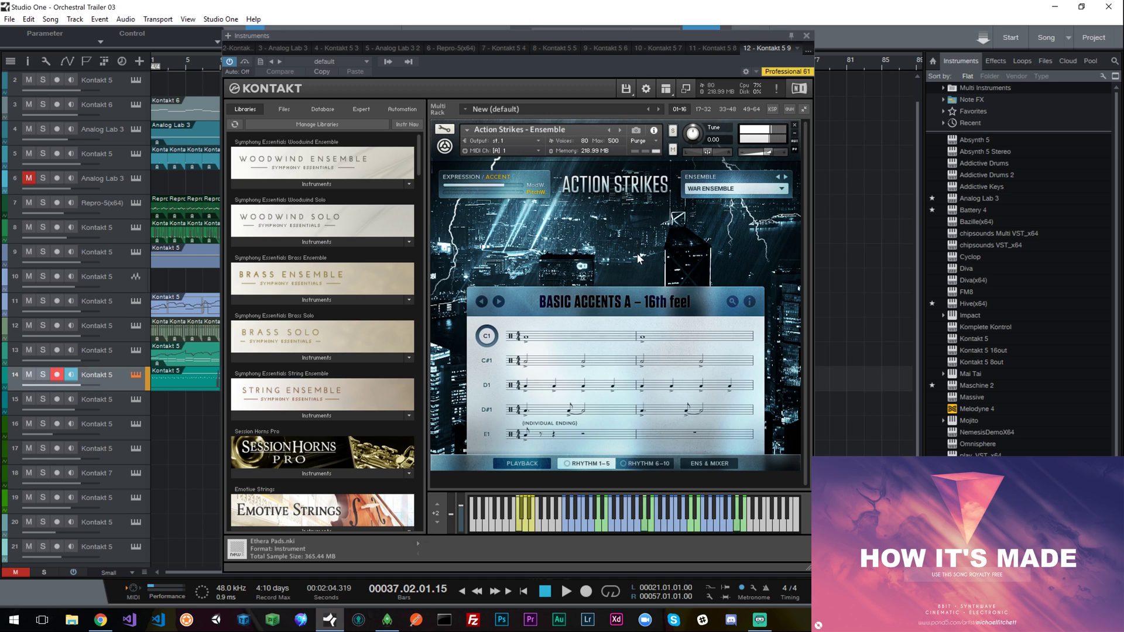
Step: Show the mixer console and close the Action Strikes instrument window
key(F3)
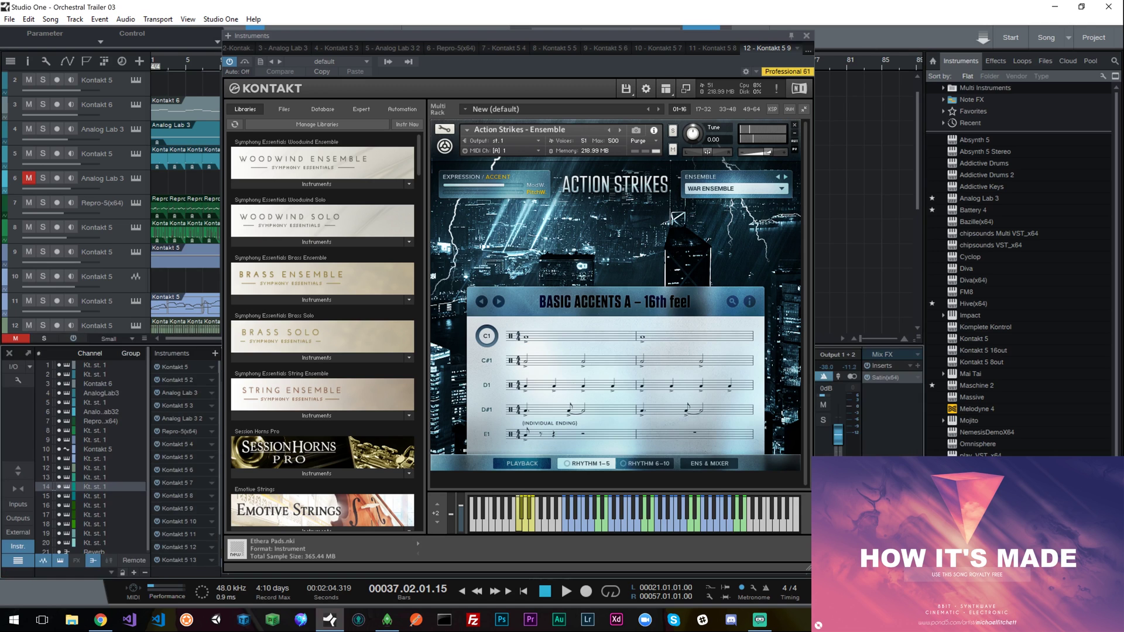
click(807, 35)
click(550, 511)
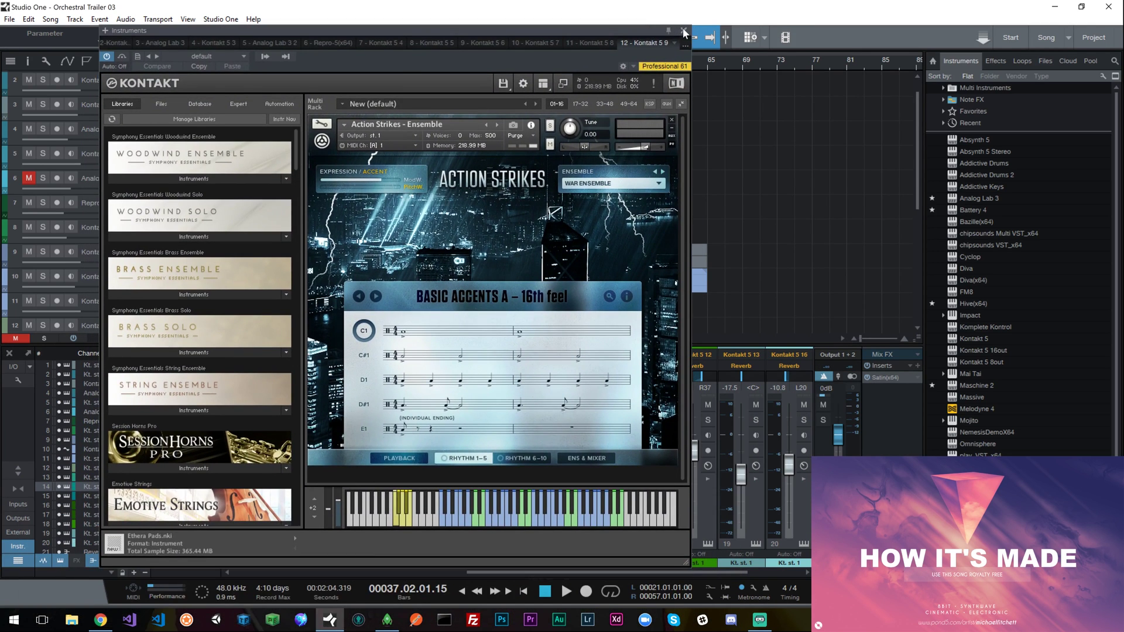
click(683, 29)
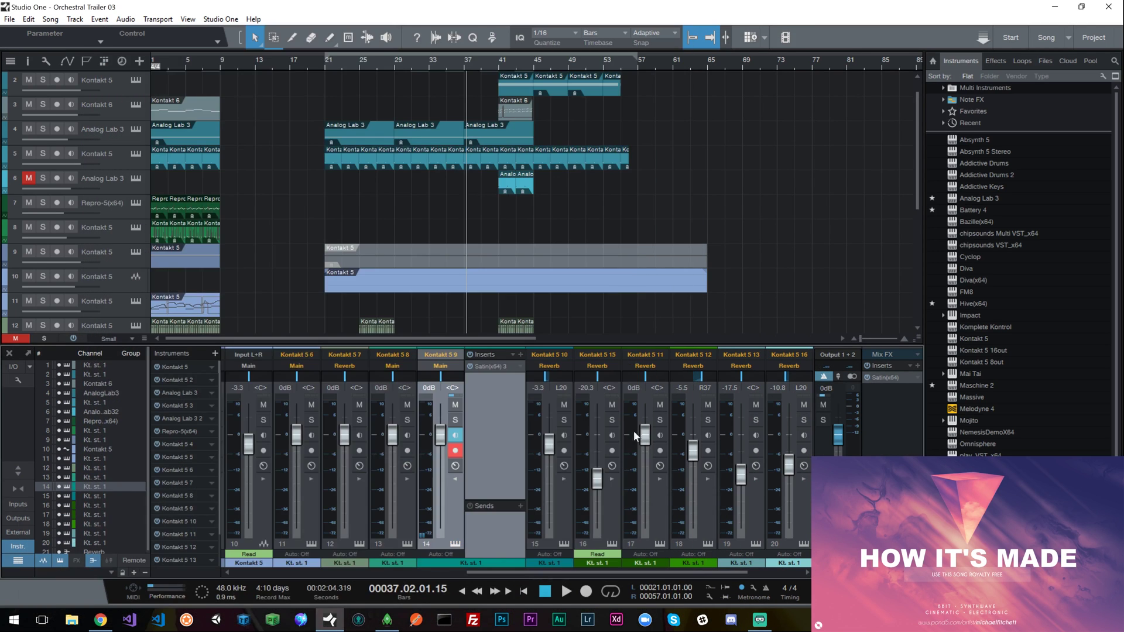
Step: Examine the Satin tape insert on track 14's mixer channel, close it, and toggle the insert's power
click(499, 368)
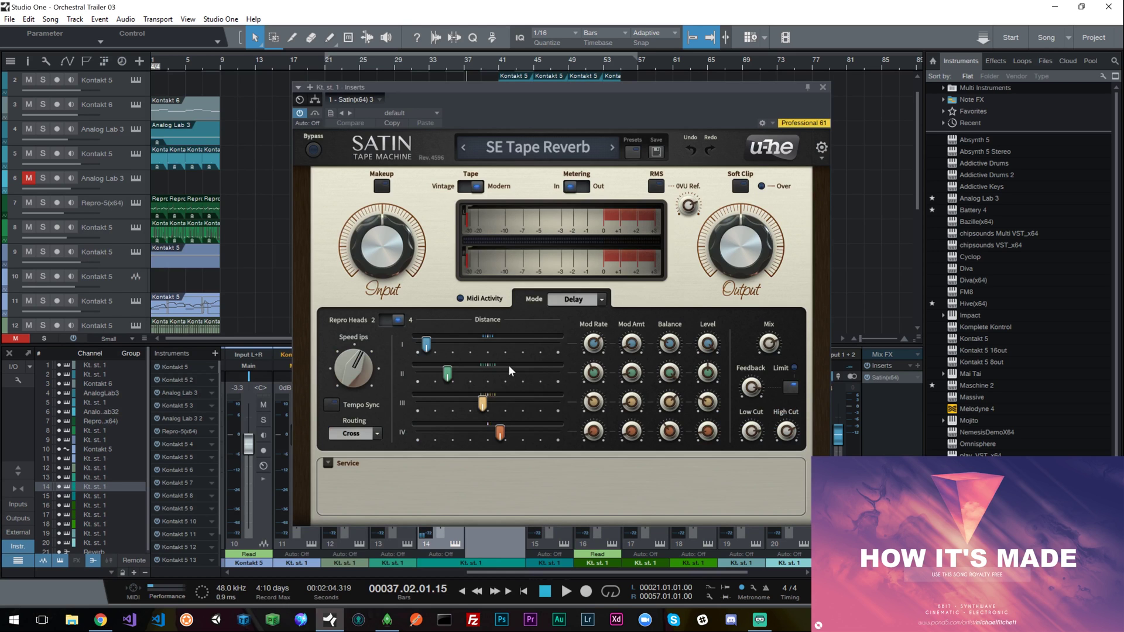
click(823, 86)
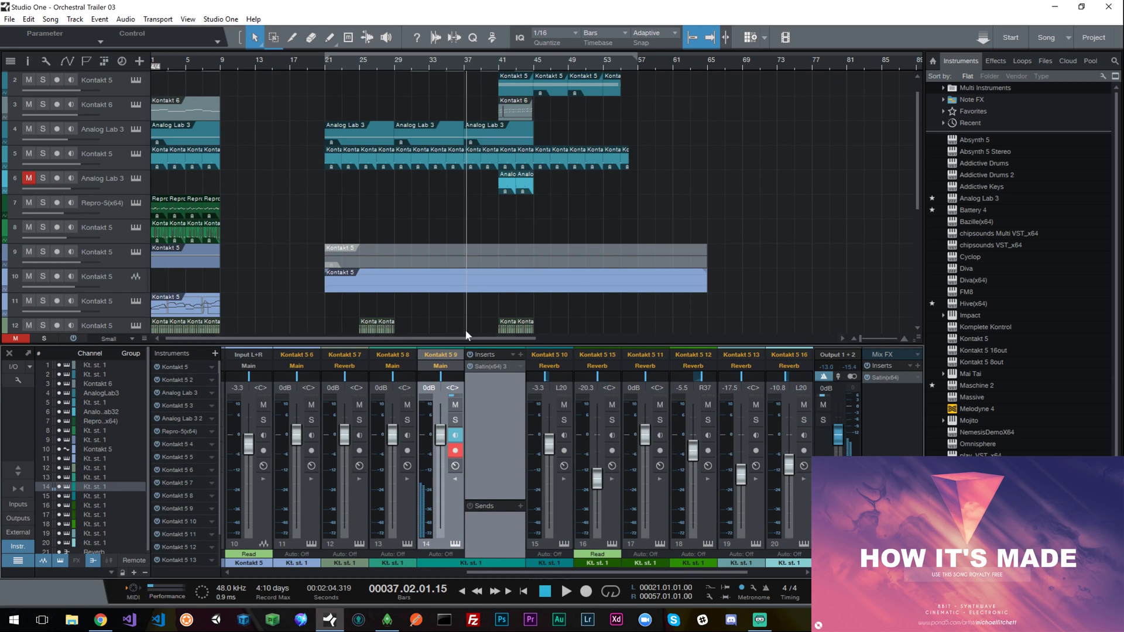
click(472, 366)
Step: Move the playhead to bar 41 and review track 14's Action Strikes instrument again
scroll(546, 303, down, 5)
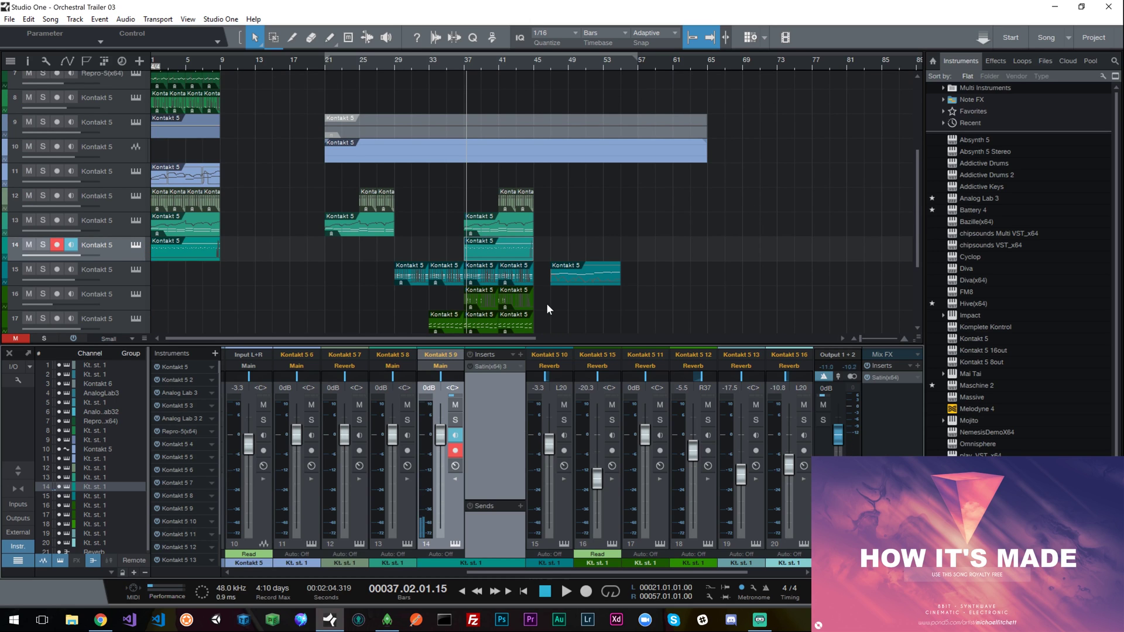
scroll(546, 303, down, 1)
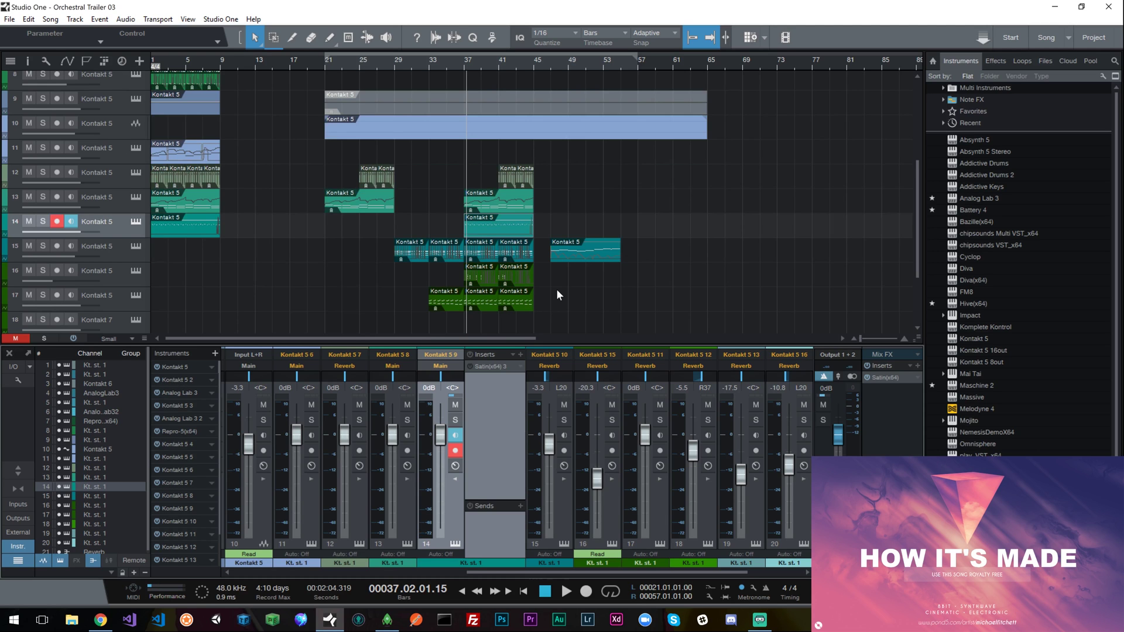
scroll(557, 282, down, 4)
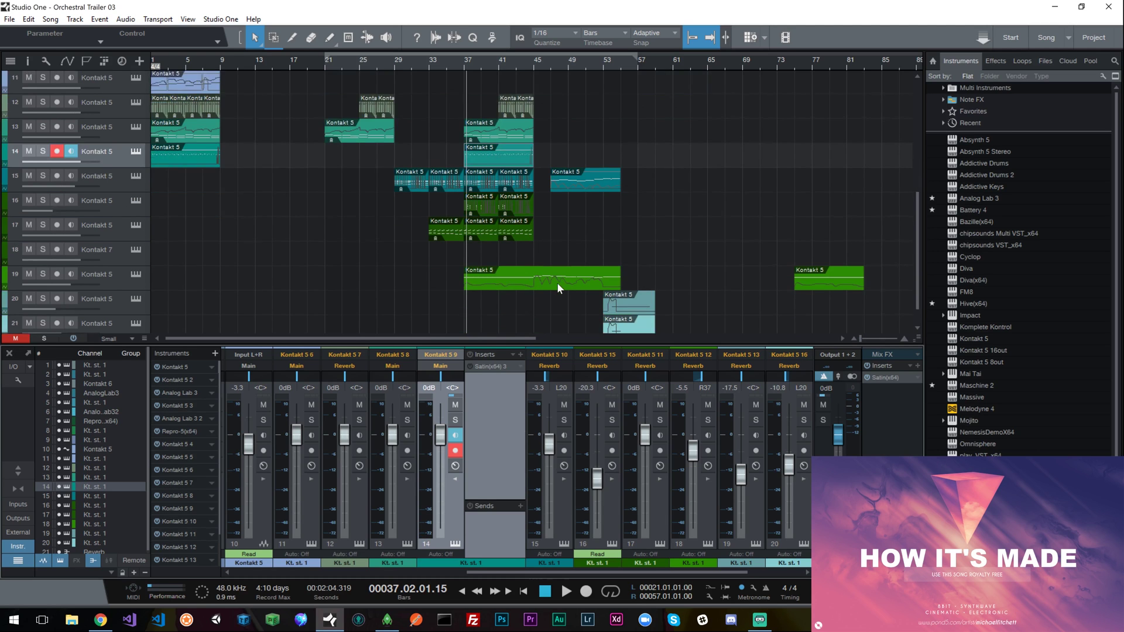
click(467, 64)
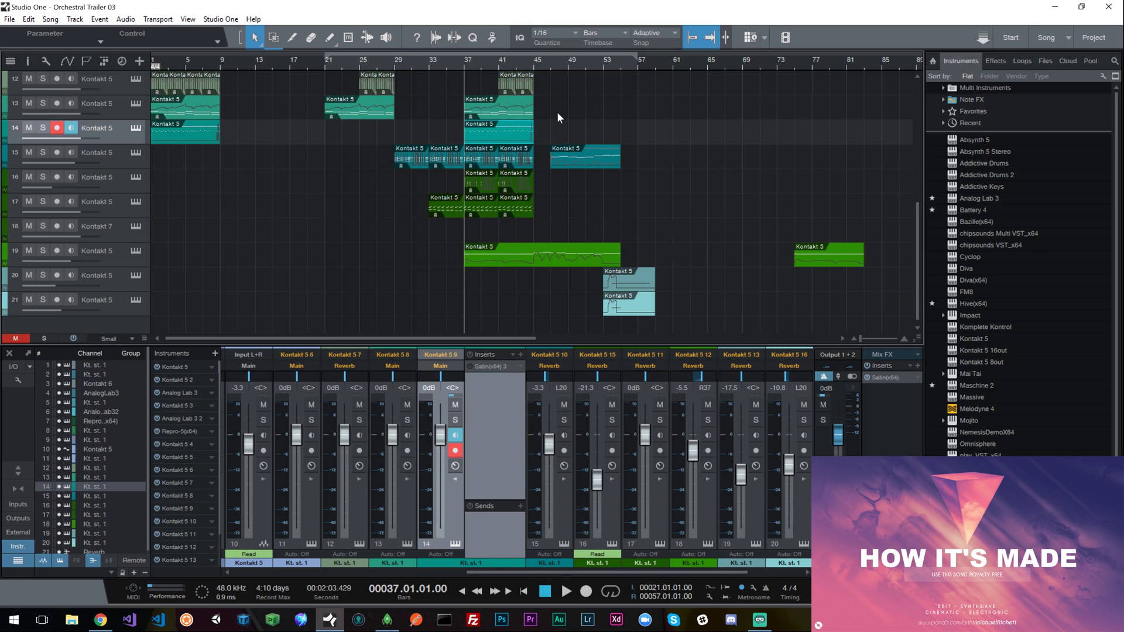
click(499, 63)
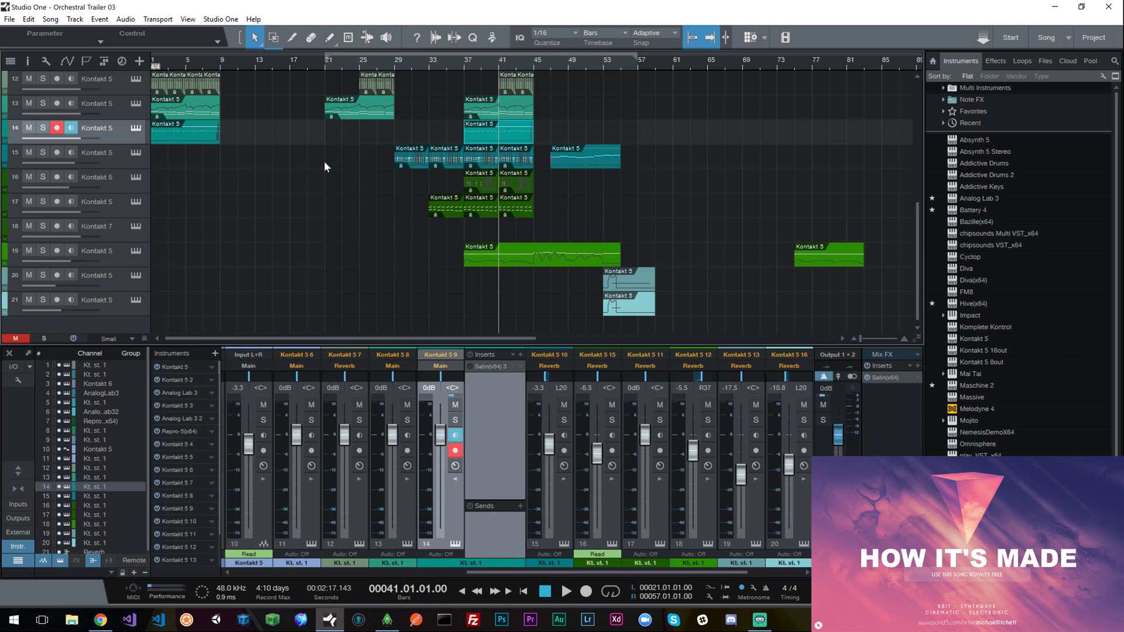
click(135, 128)
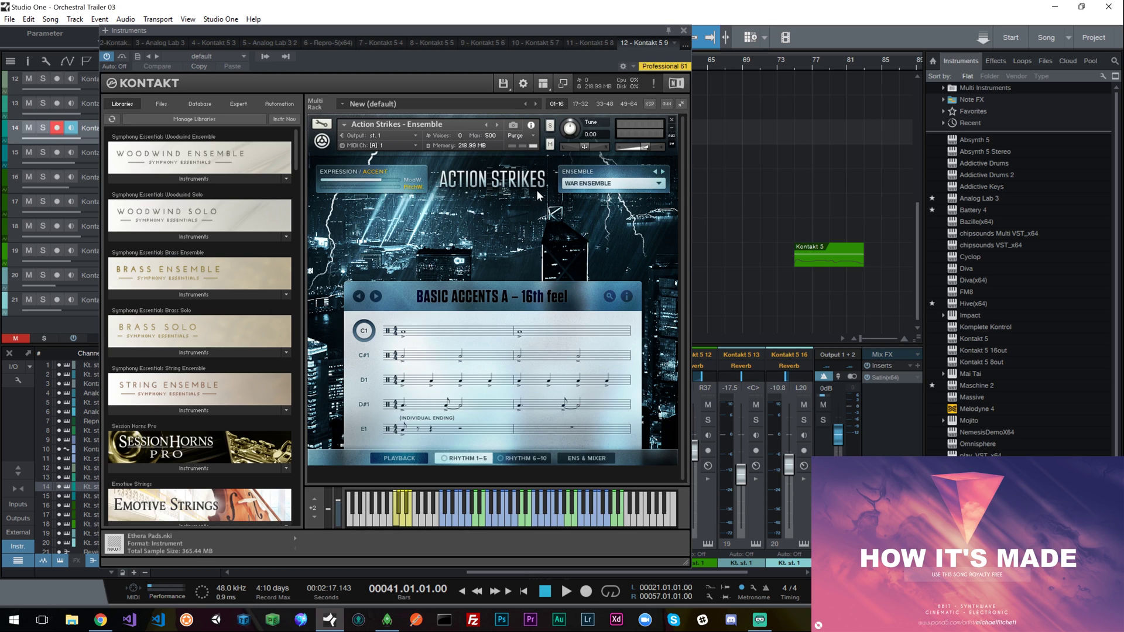
click(684, 30)
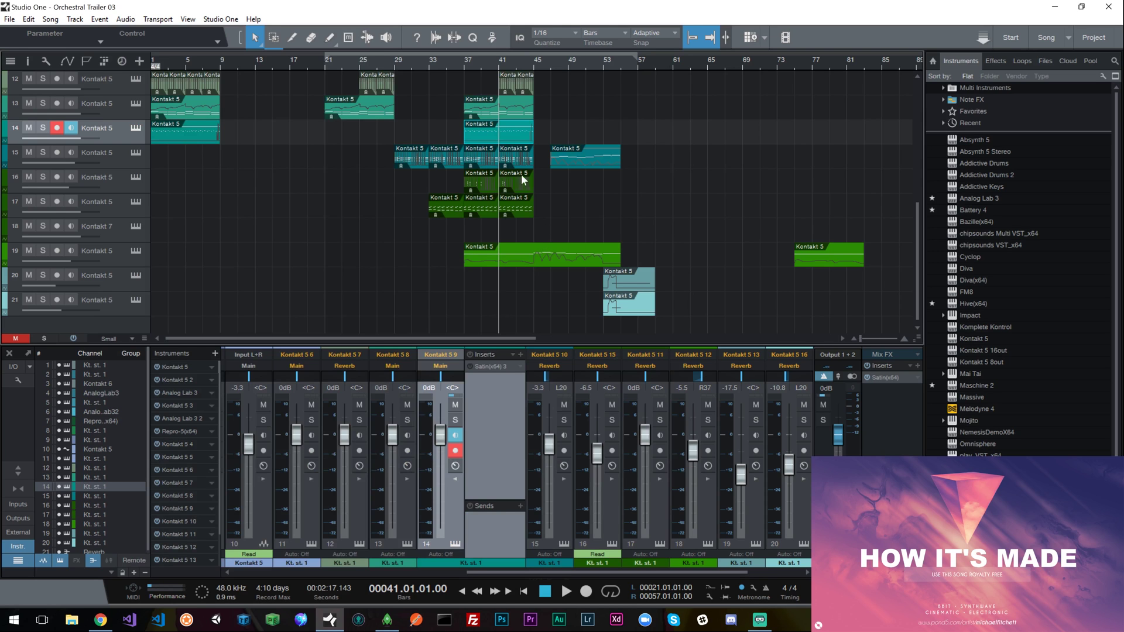
Step: Play all tracks together briefly from bar 37
click(469, 64)
key(space)
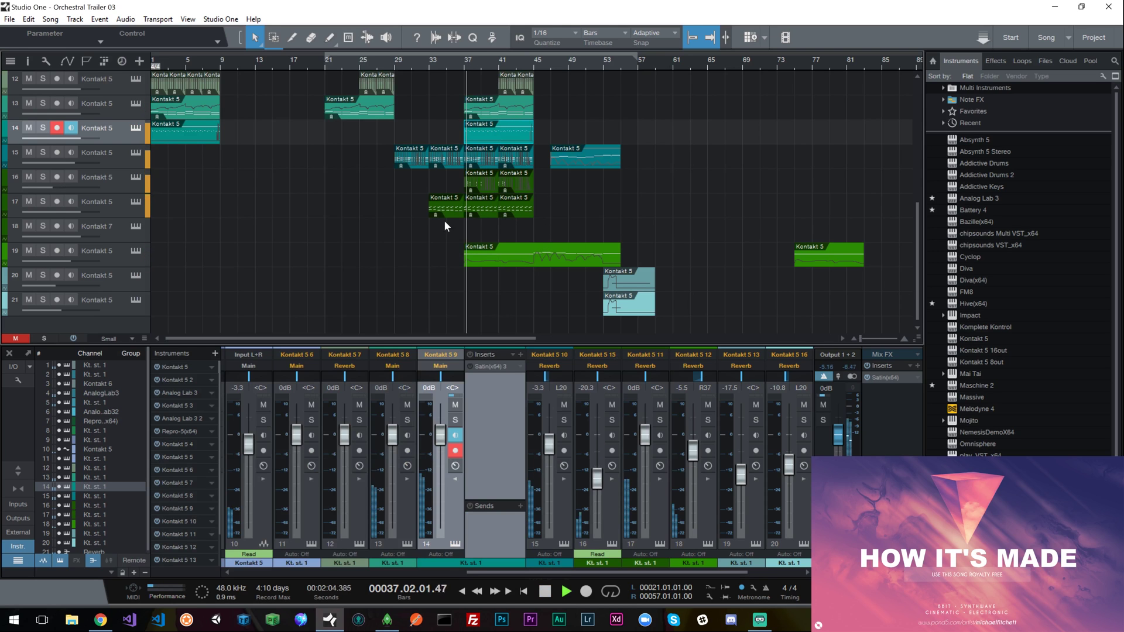
key(space)
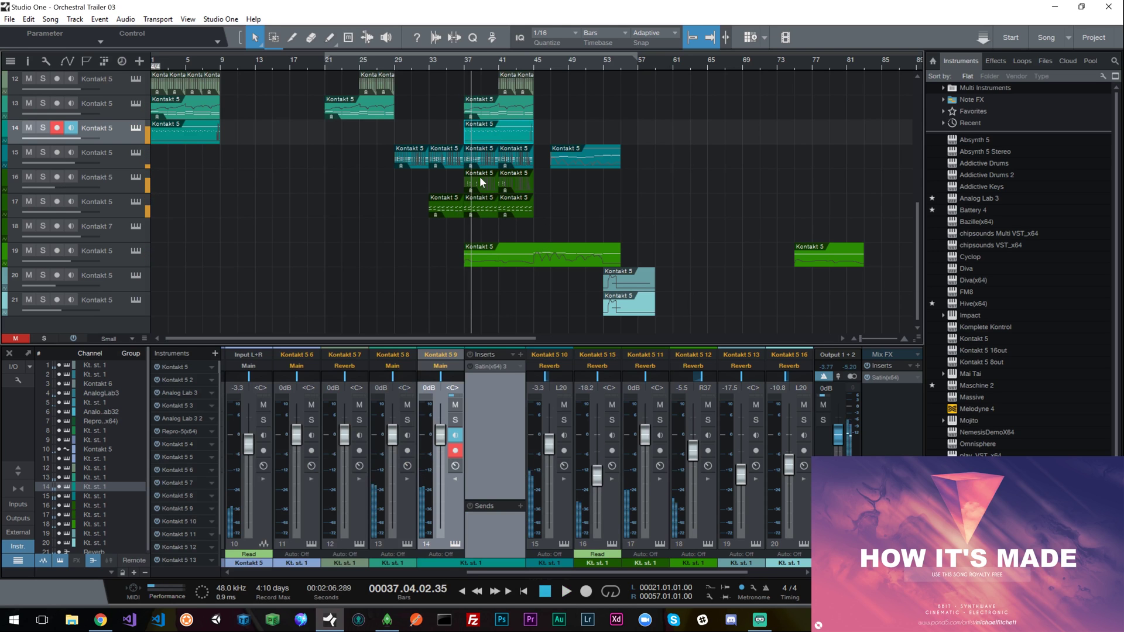
Step: Open track 16's Kontakt choir instrument and examine its phrase builder syllables and the library list
click(479, 176)
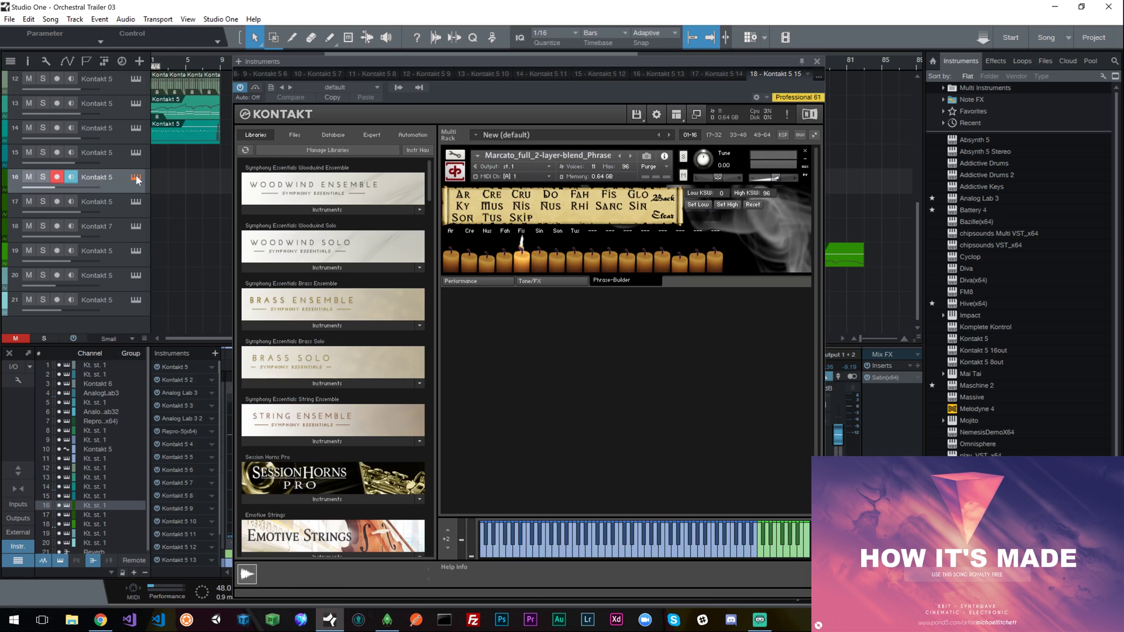
click(136, 177)
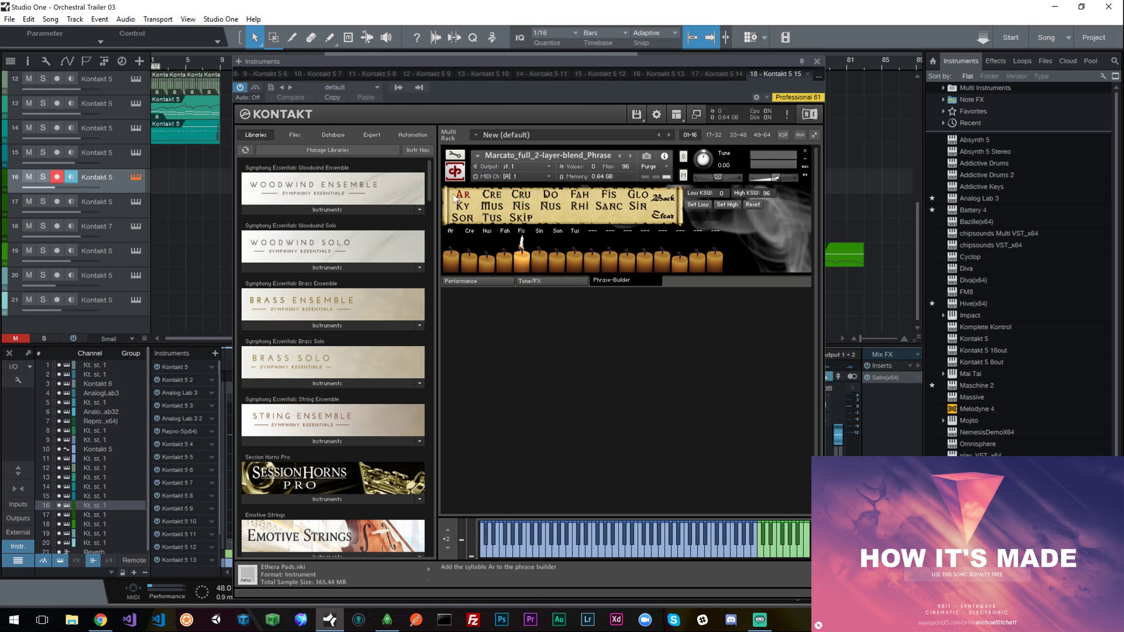
scroll(417, 510, down, 15)
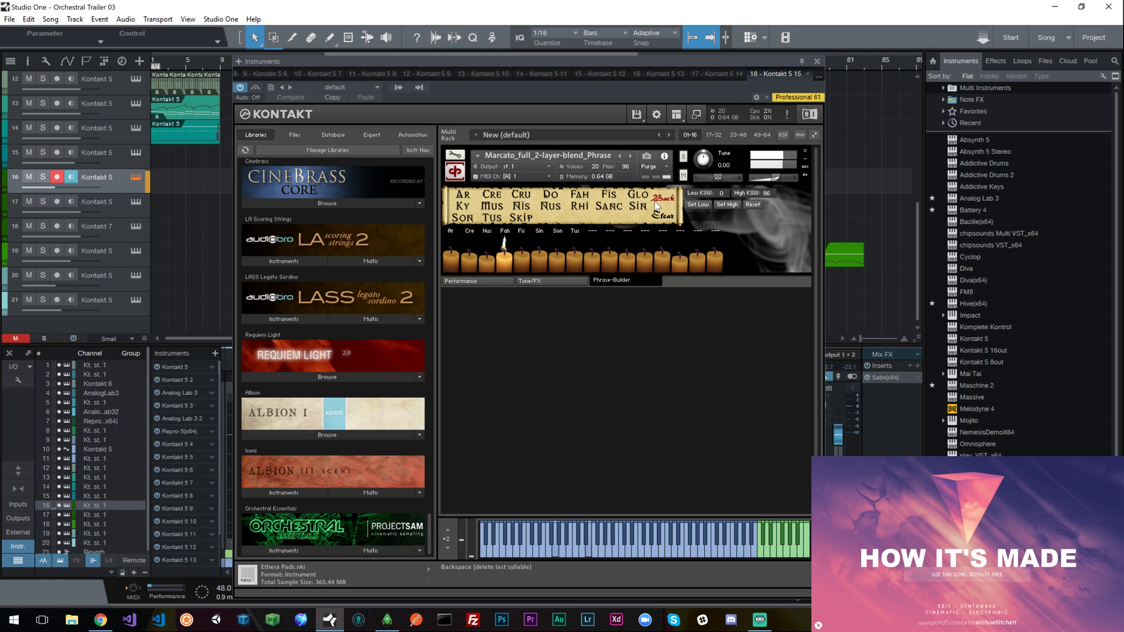
click(817, 61)
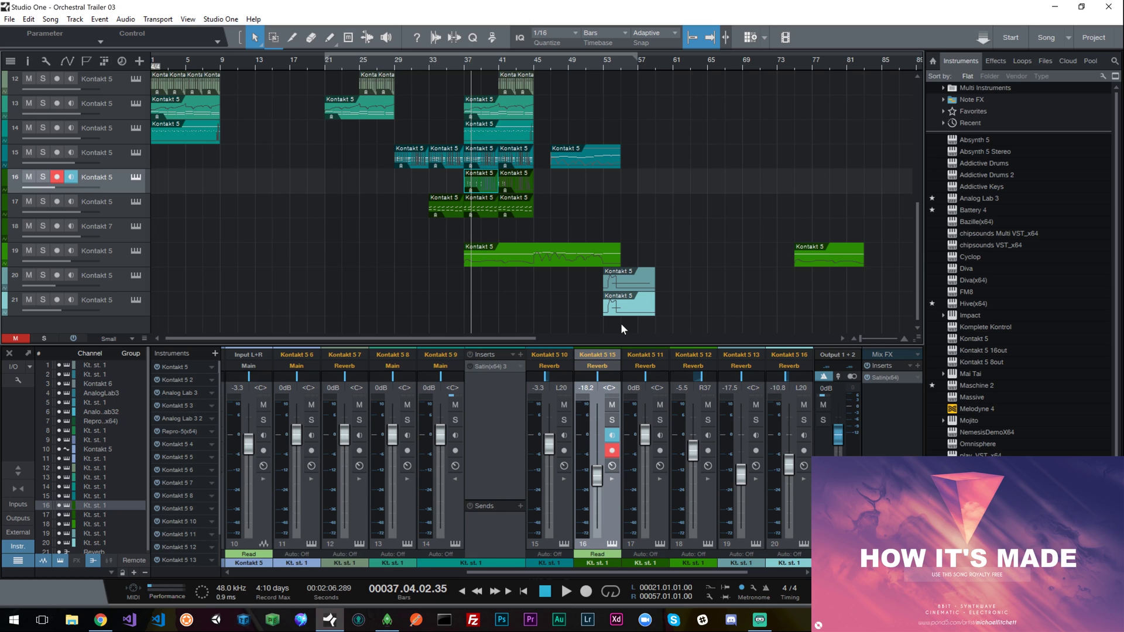
Step: Solo track 19, play it from bar 37, and clear its solo
click(82, 251)
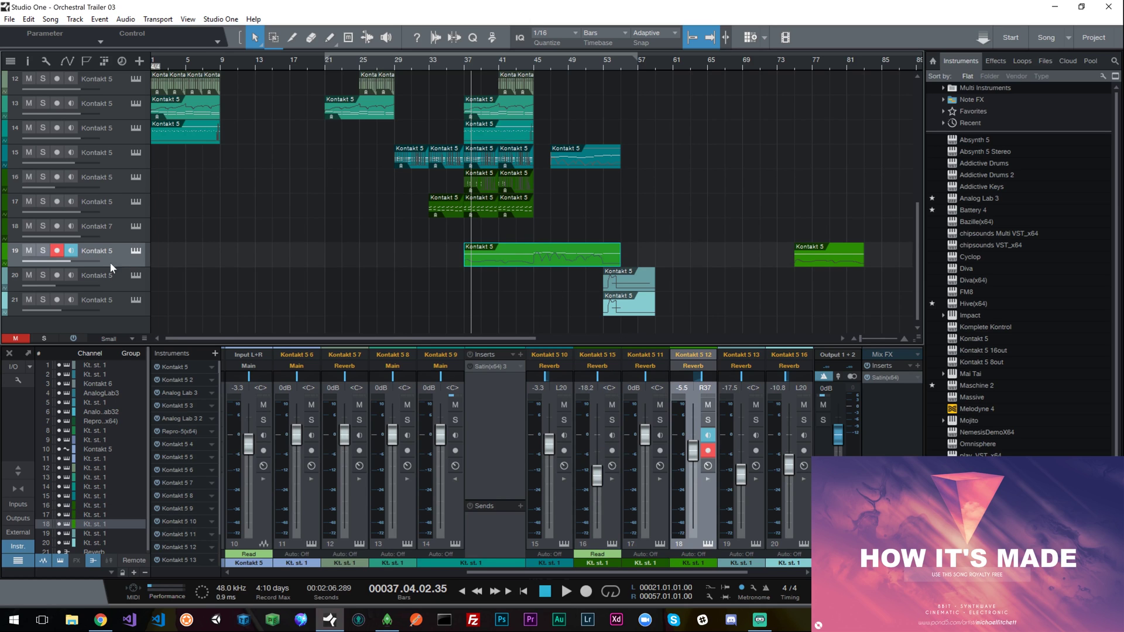
click(465, 66)
key(space)
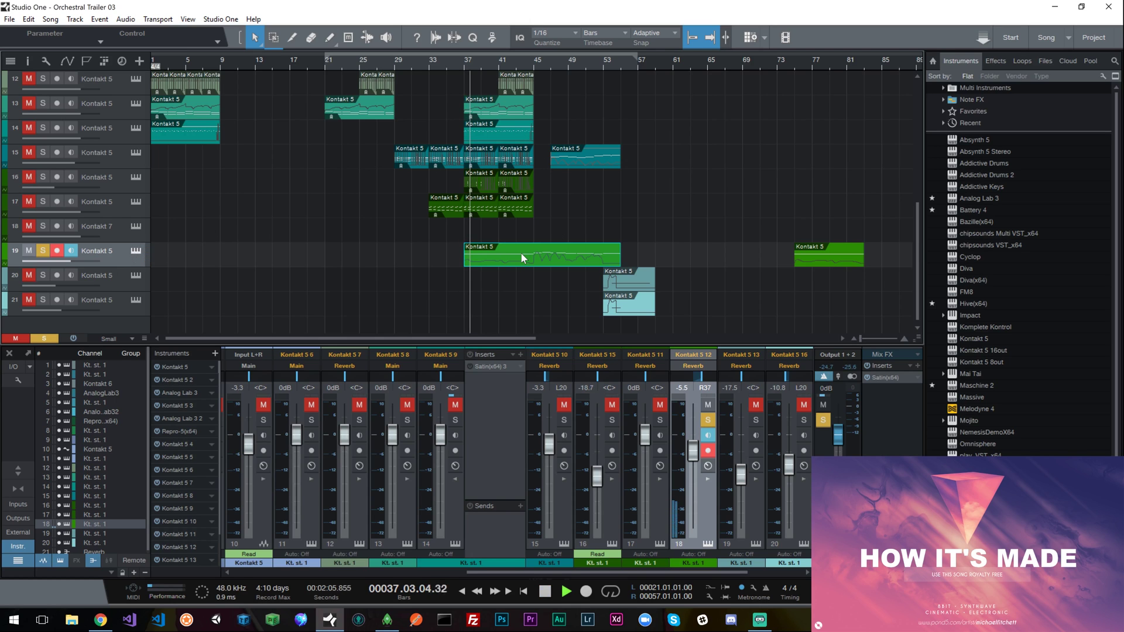
key(space)
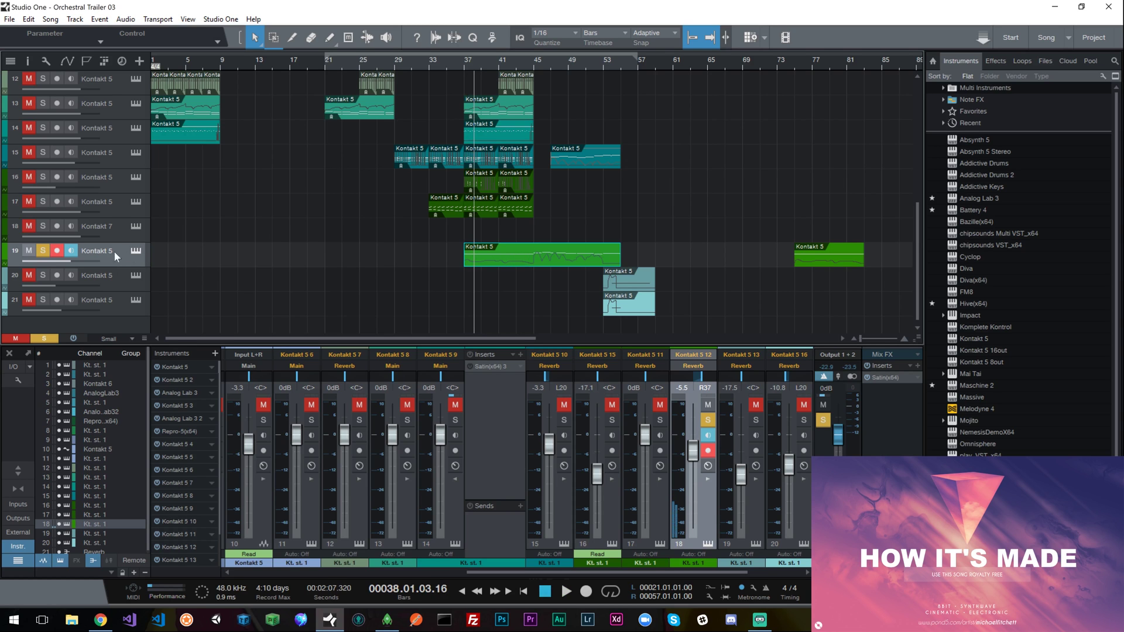
key(s)
Step: Show the notes of the bar 37 events on tracks 16 and 15 in the note editor, with the playhead at bar 37
double_click(483, 185)
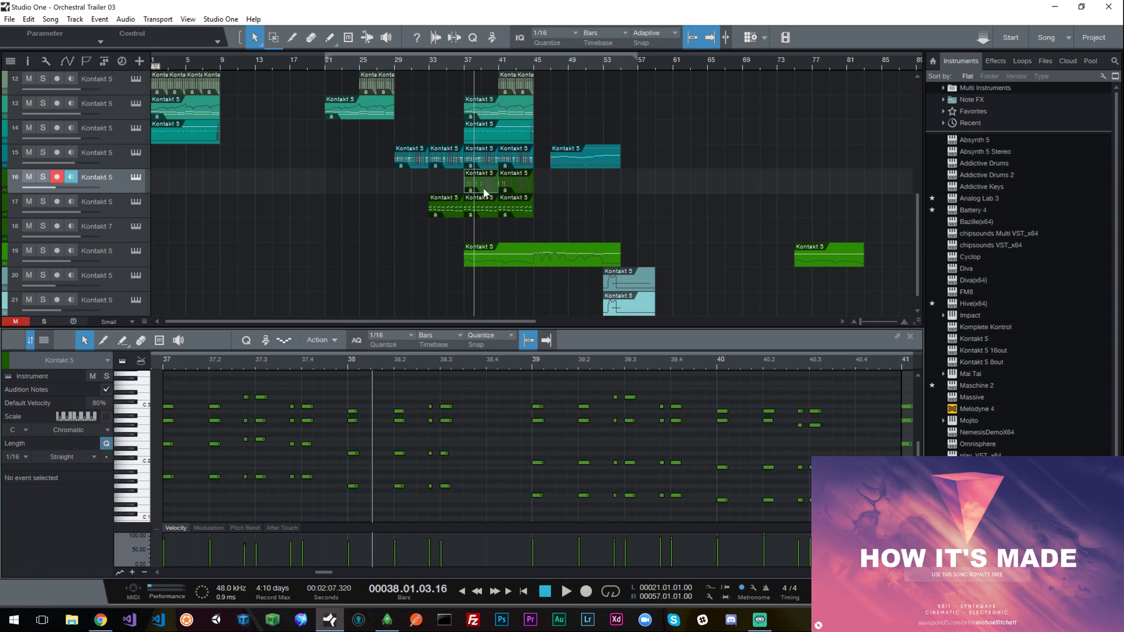
click(167, 363)
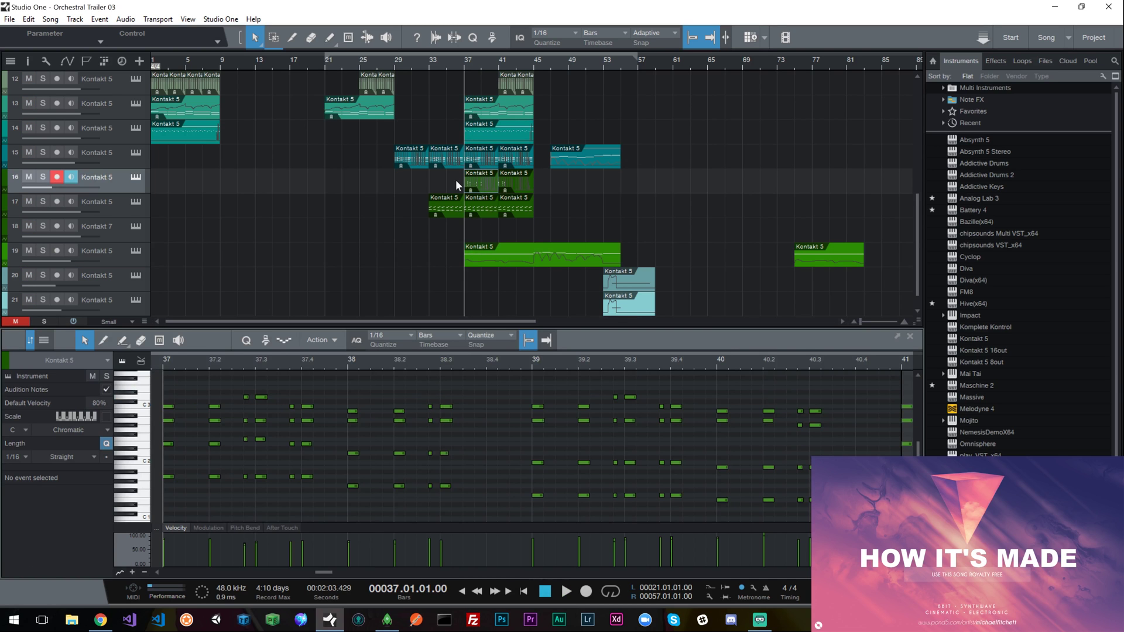
key(Up)
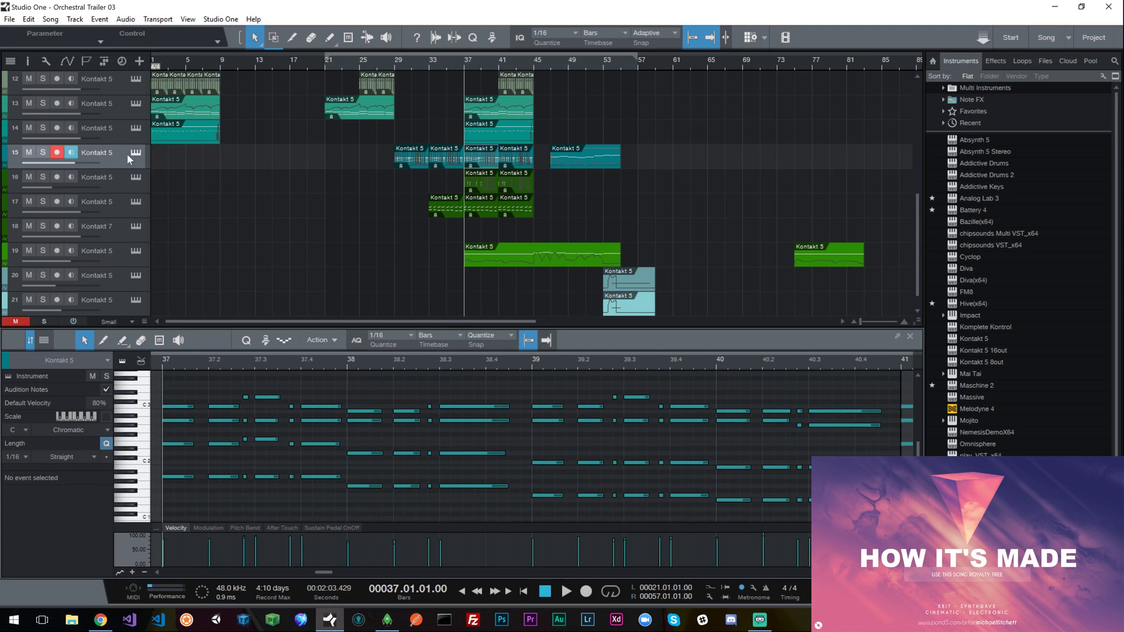
Step: Solo track 15 and play it from bar 37
key(s)
key(space)
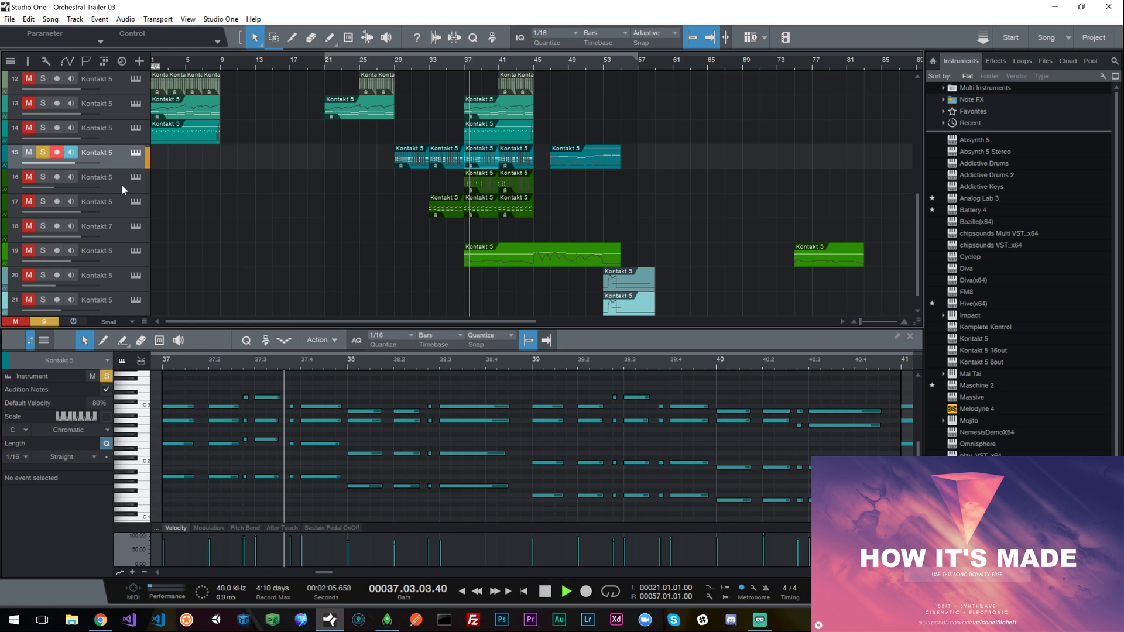
key(space)
Step: Move the playhead to bar 41 and show the notes of track 16's event there
click(500, 59)
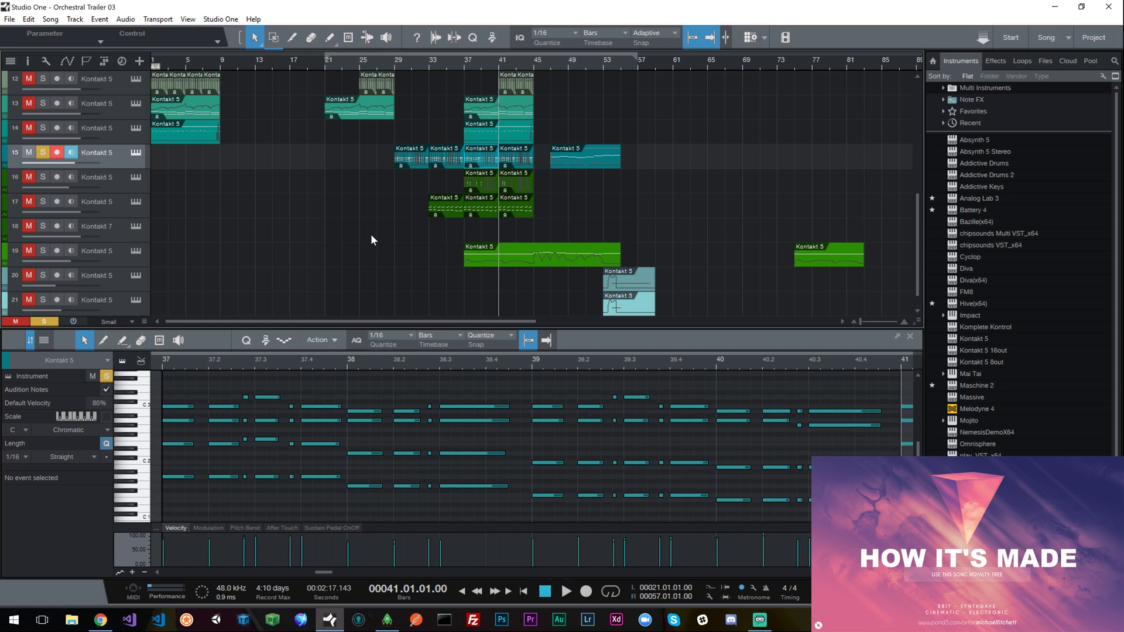
click(518, 180)
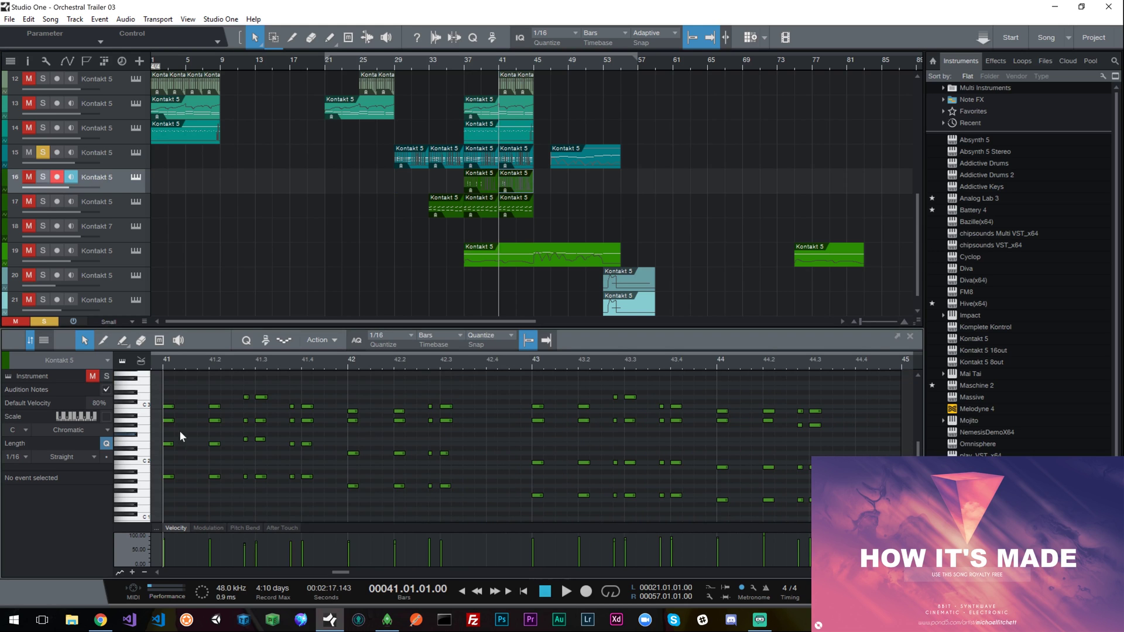
Step: Highlight all notes of track 16's bar 41 event, clear the selection and close the note editor
drag(173, 386, 890, 504)
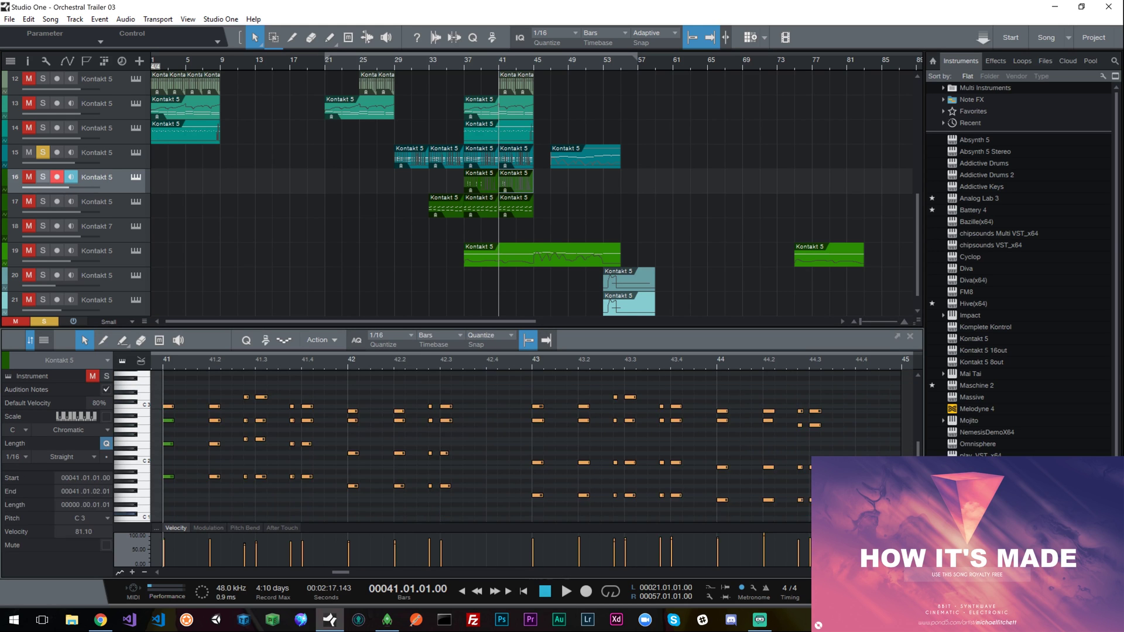
click(908, 383)
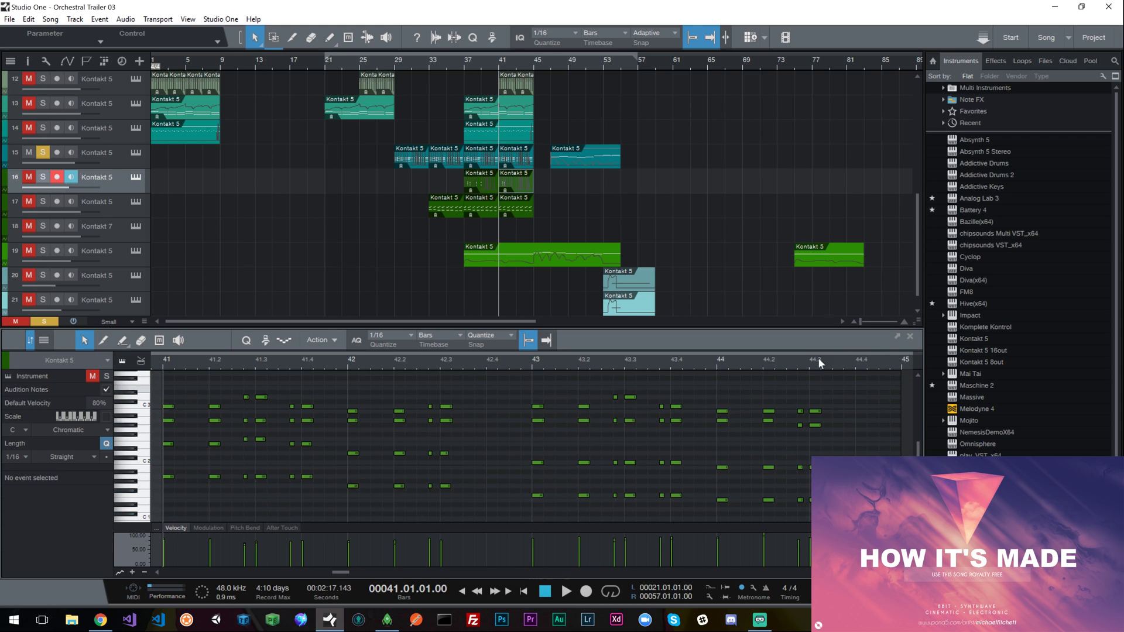
click(911, 338)
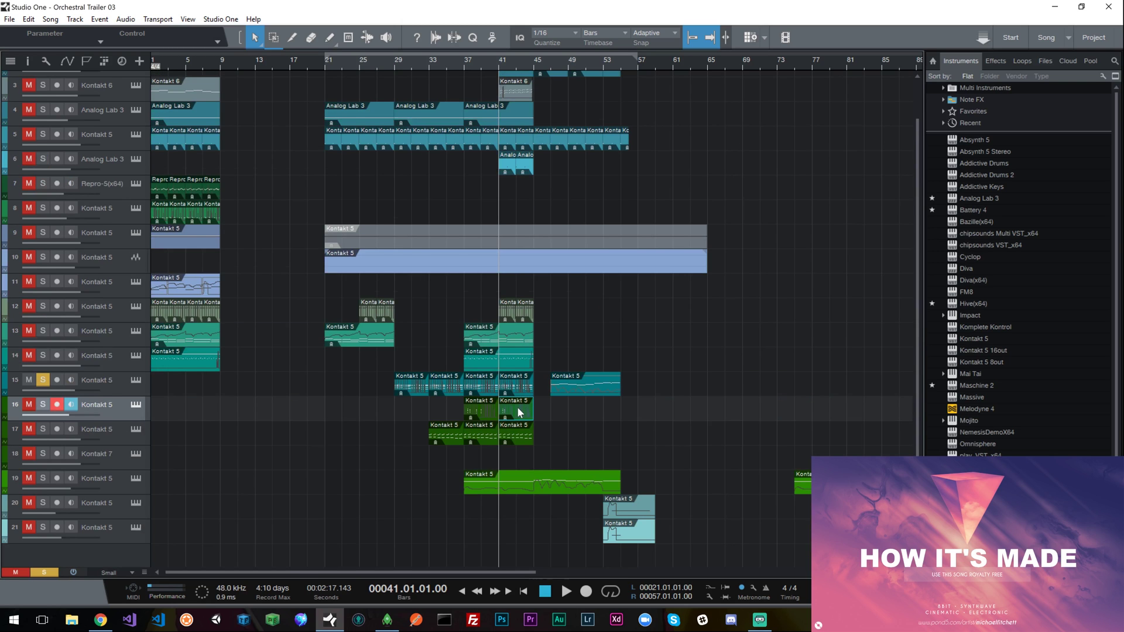
Step: Add track 16 to the soloed track 15 and play both from bar 41
click(43, 404)
key(space)
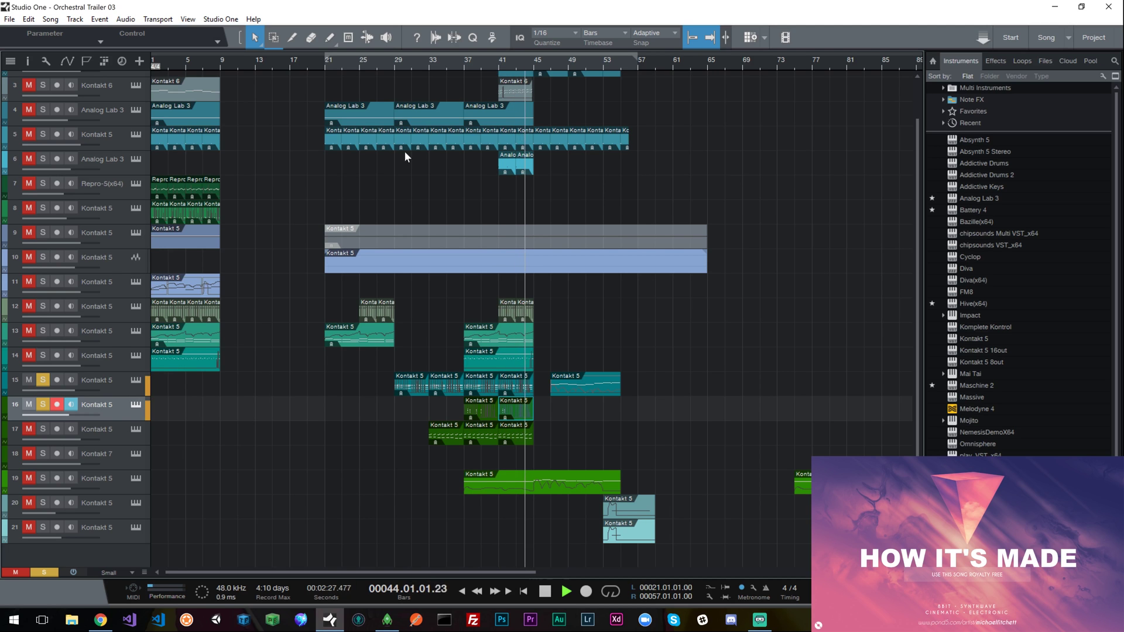
key(space)
Step: Add track 13 to the solo, play from bar 41, bring in track 5, and stop and clear all solos
click(43, 330)
click(500, 61)
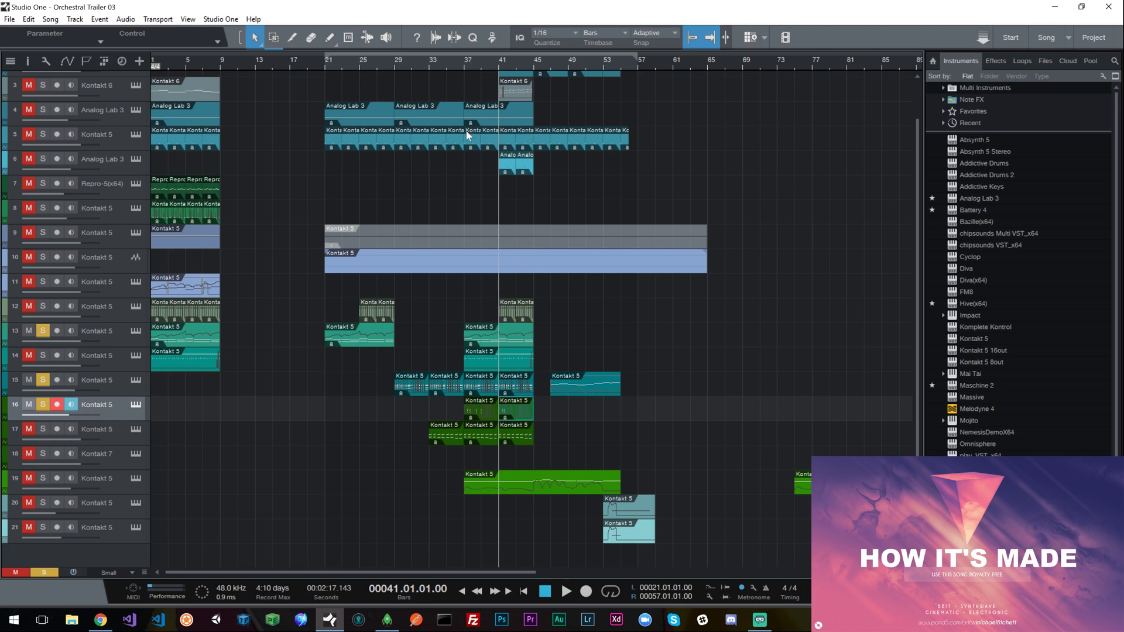
key(space)
click(42, 135)
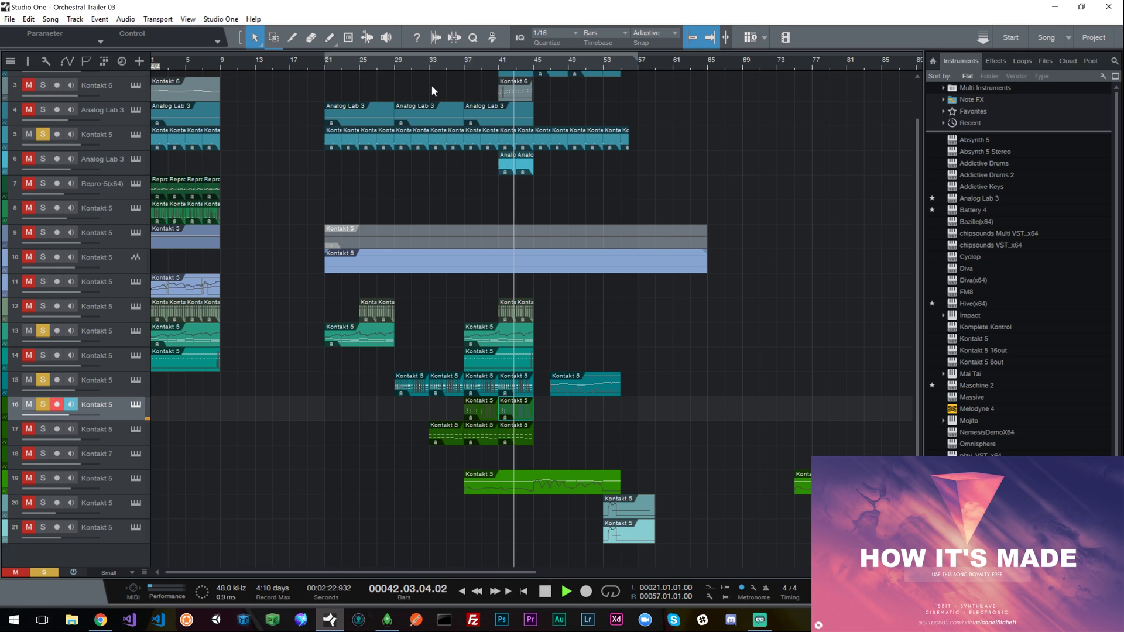
key(space)
click(54, 568)
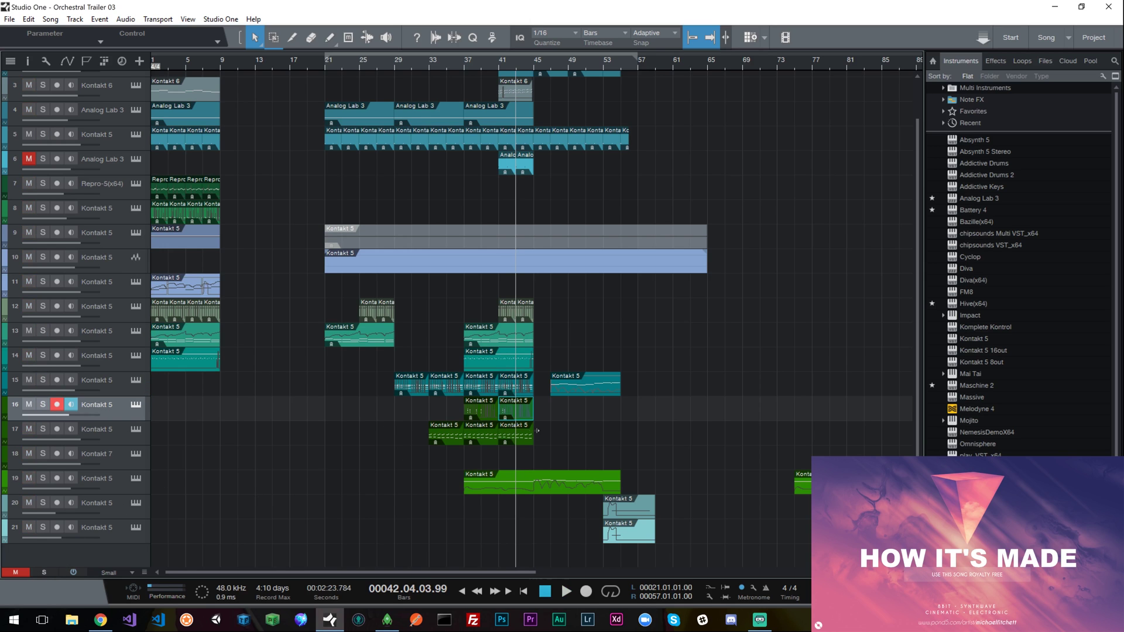
Step: Open track 19's Ethera Pads instrument, show the Kontakt file browser, and close the instrument window
click(493, 481)
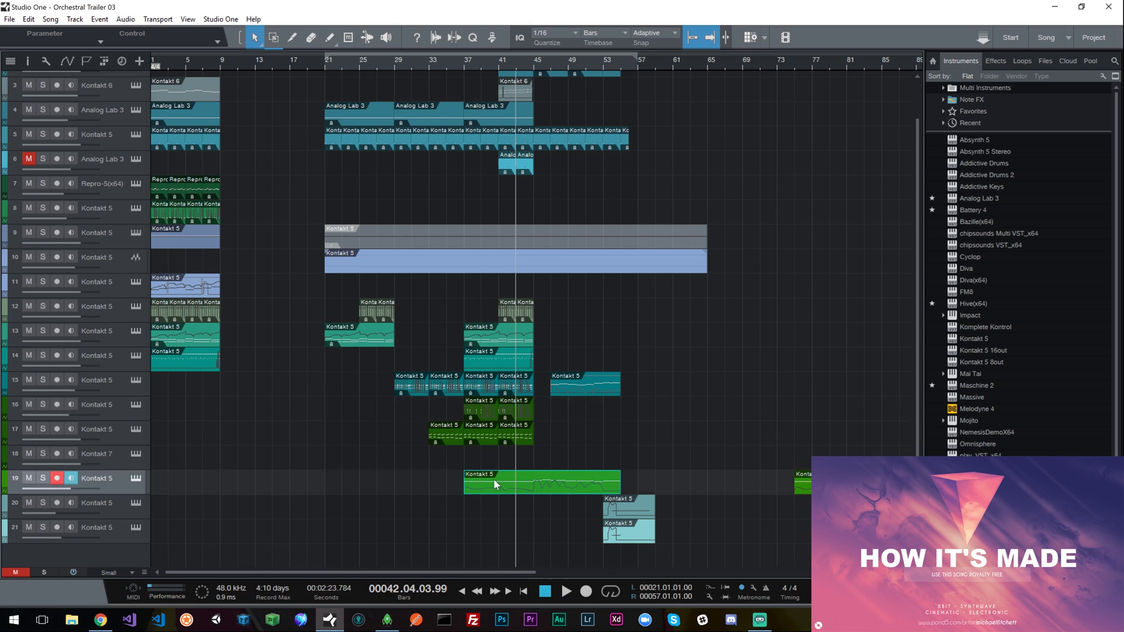
click(135, 478)
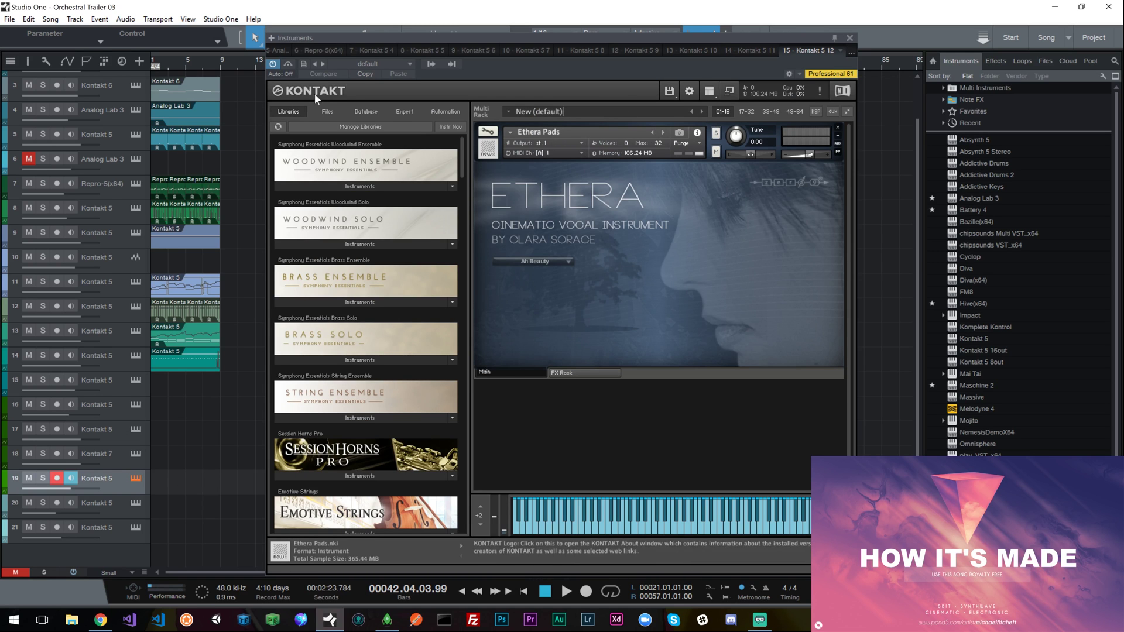
click(329, 111)
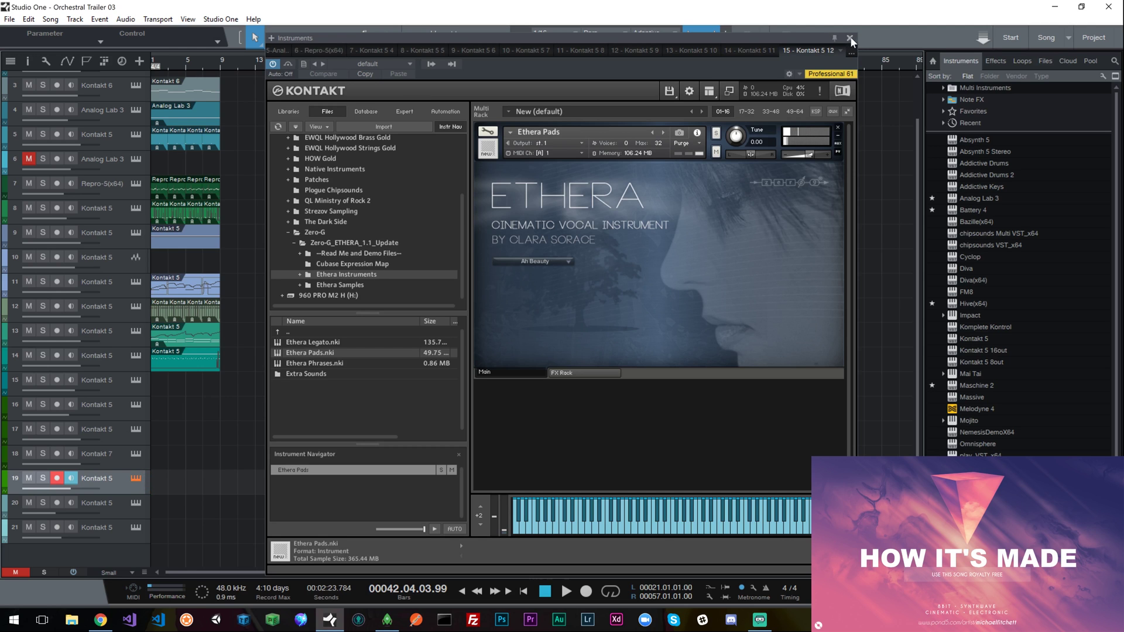
click(850, 38)
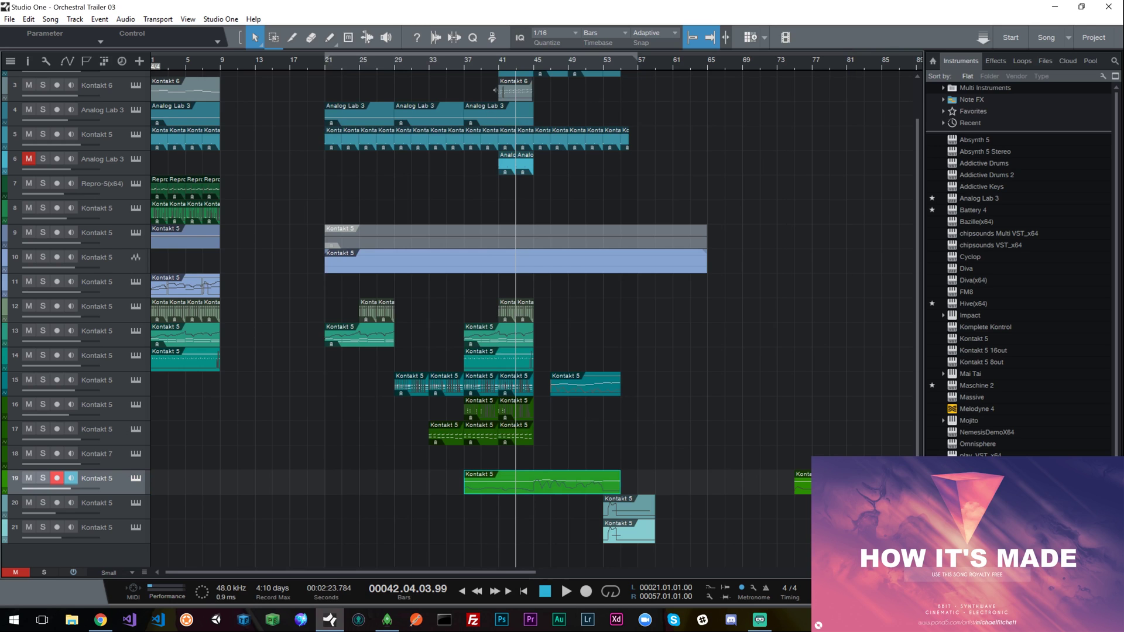
Step: Move the playhead to bar 37, solo tracks 16 and 19, and play them together
click(497, 60)
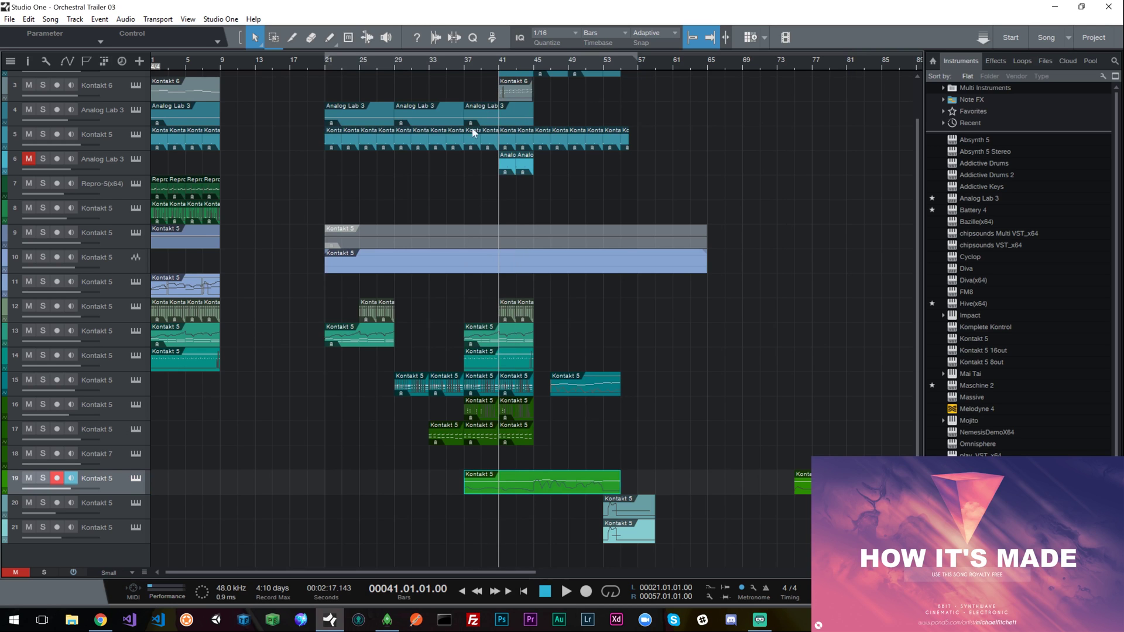
click(465, 62)
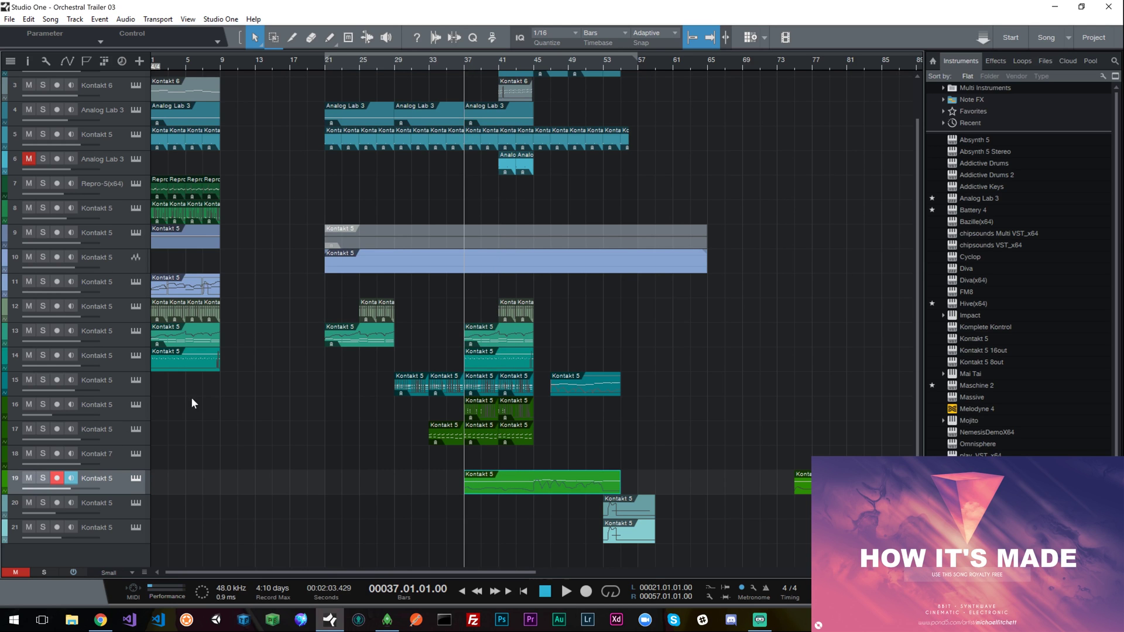
click(126, 412)
key(s)
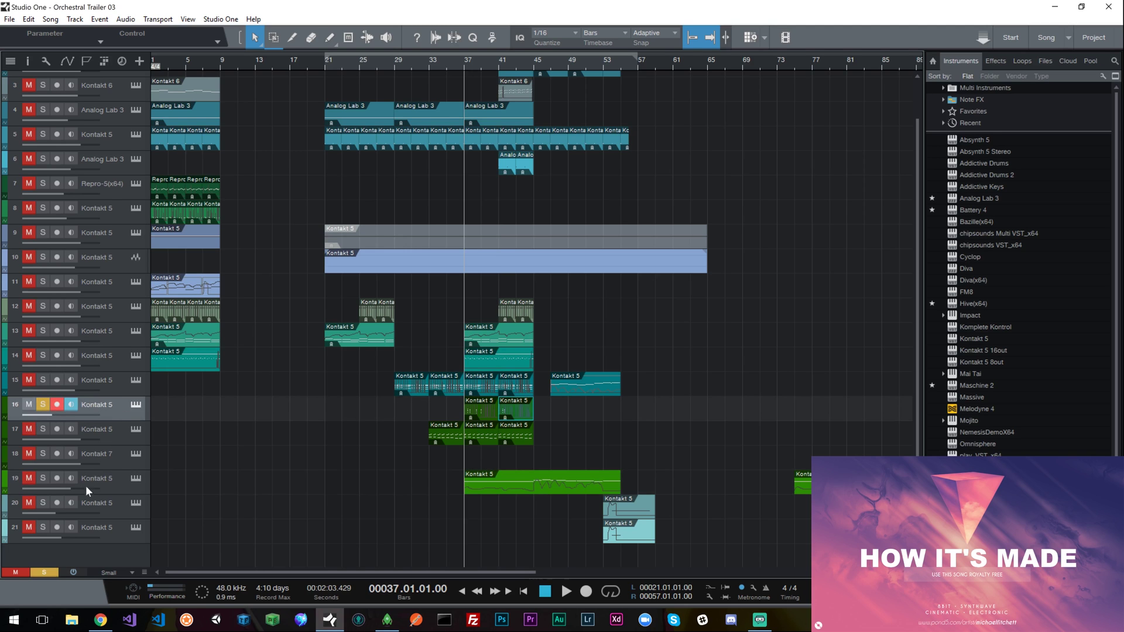
click(56, 478)
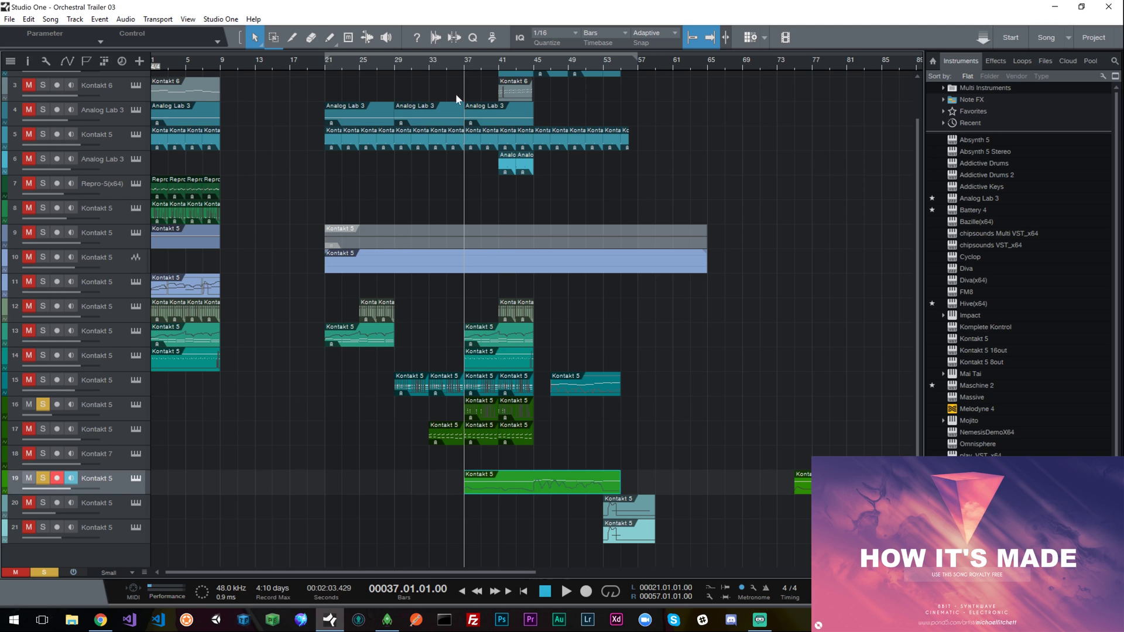
key(space)
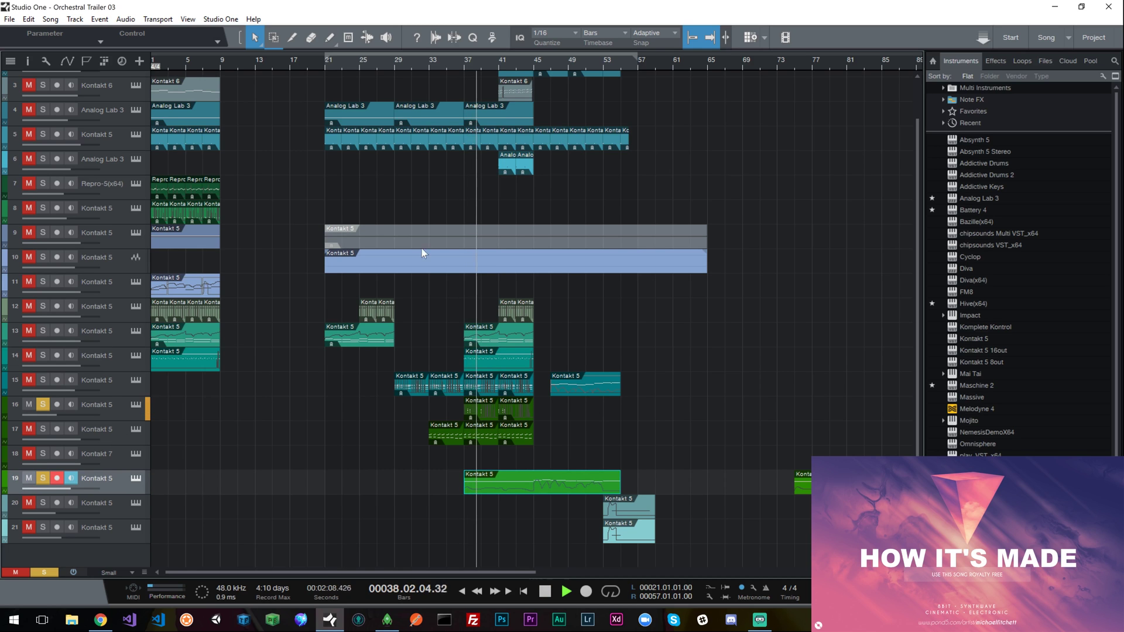
Step: Add track 14 to the solo during playback and take it out again
click(26, 355)
click(43, 355)
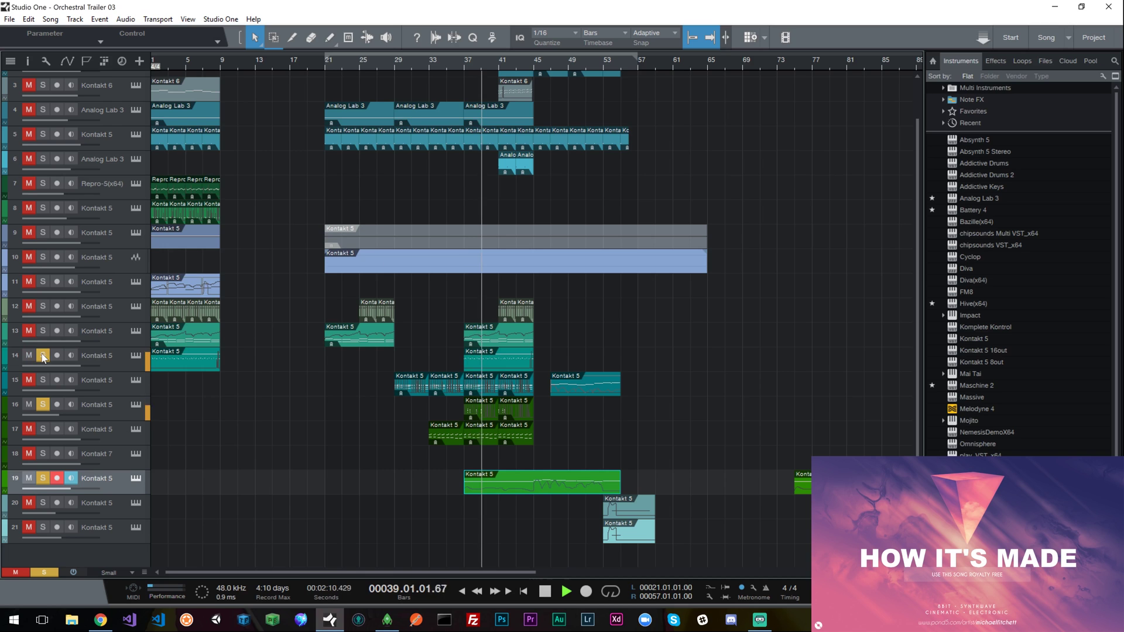
click(43, 355)
click(29, 355)
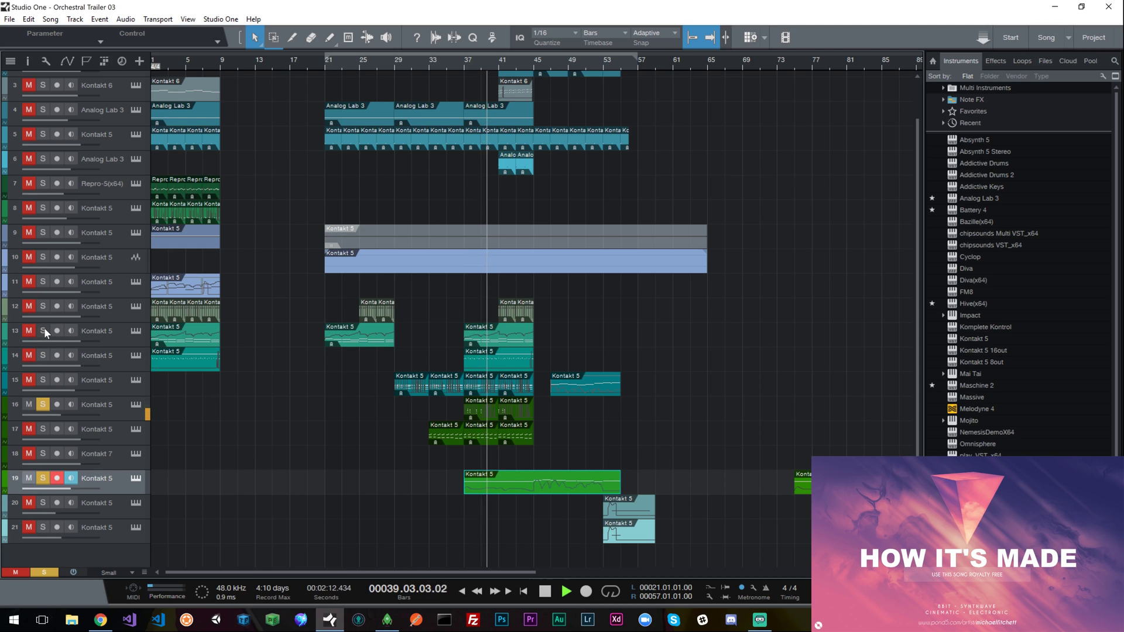
Step: Bring tracks 10 and 12 into the solo during playback, stop, and clear all solos
click(43, 257)
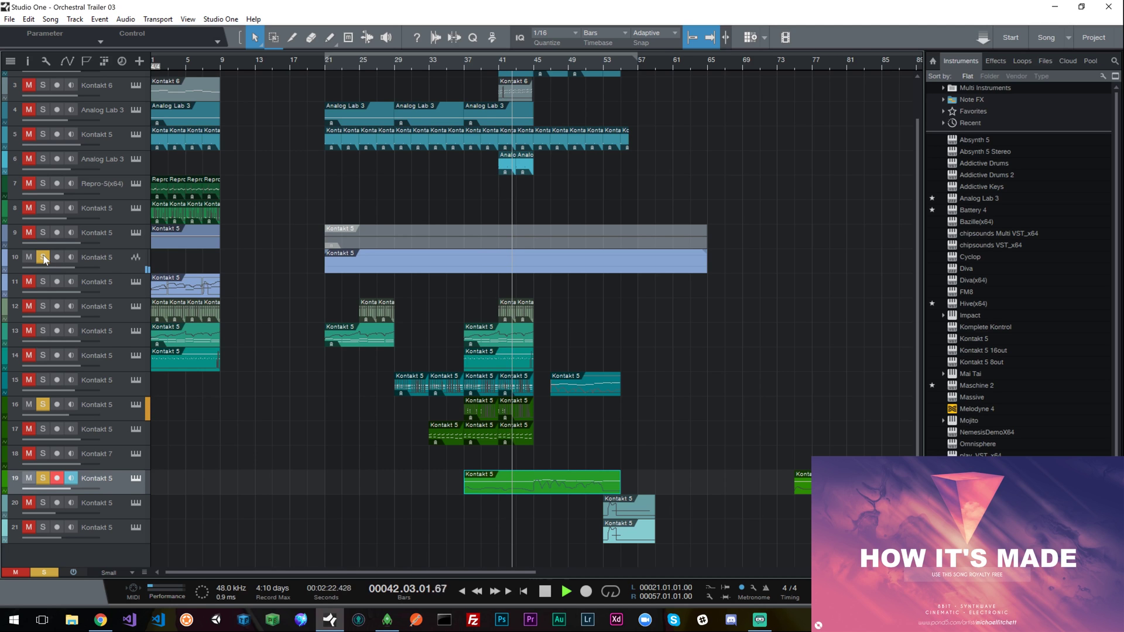
click(42, 307)
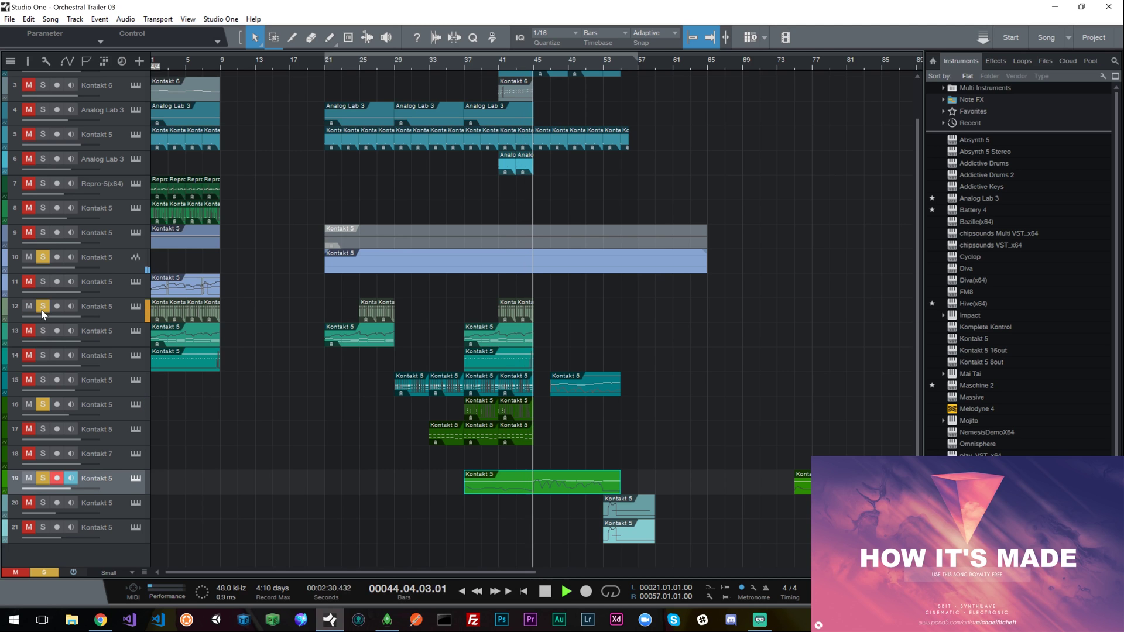
key(space)
click(45, 574)
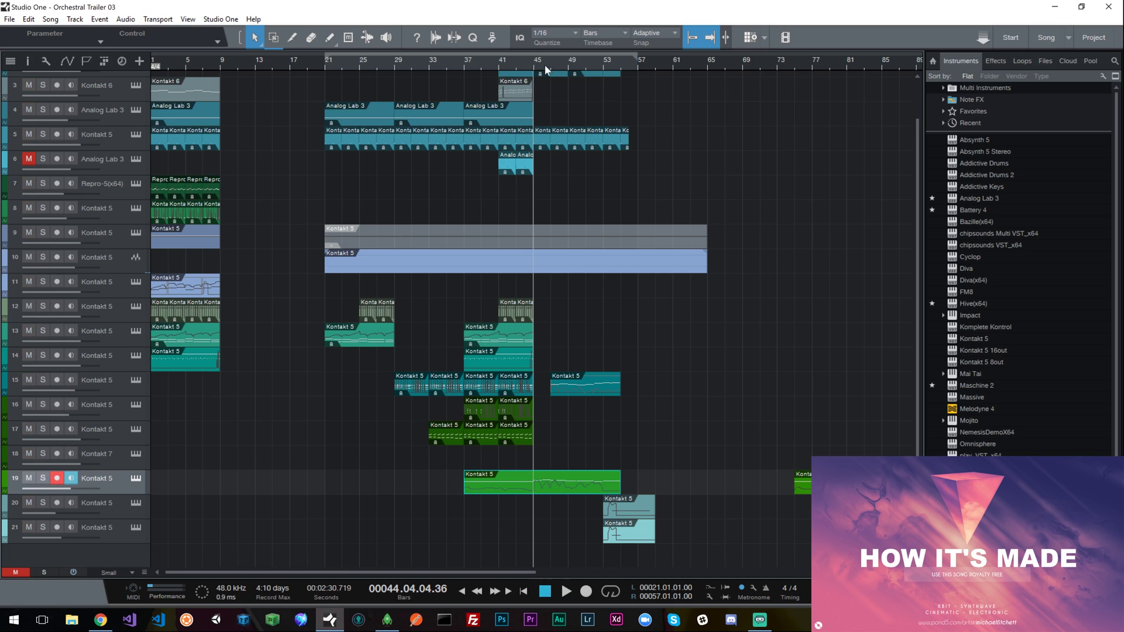
Step: Move the playhead back to bar 37 and play the full arrangement
click(496, 61)
click(464, 61)
key(space)
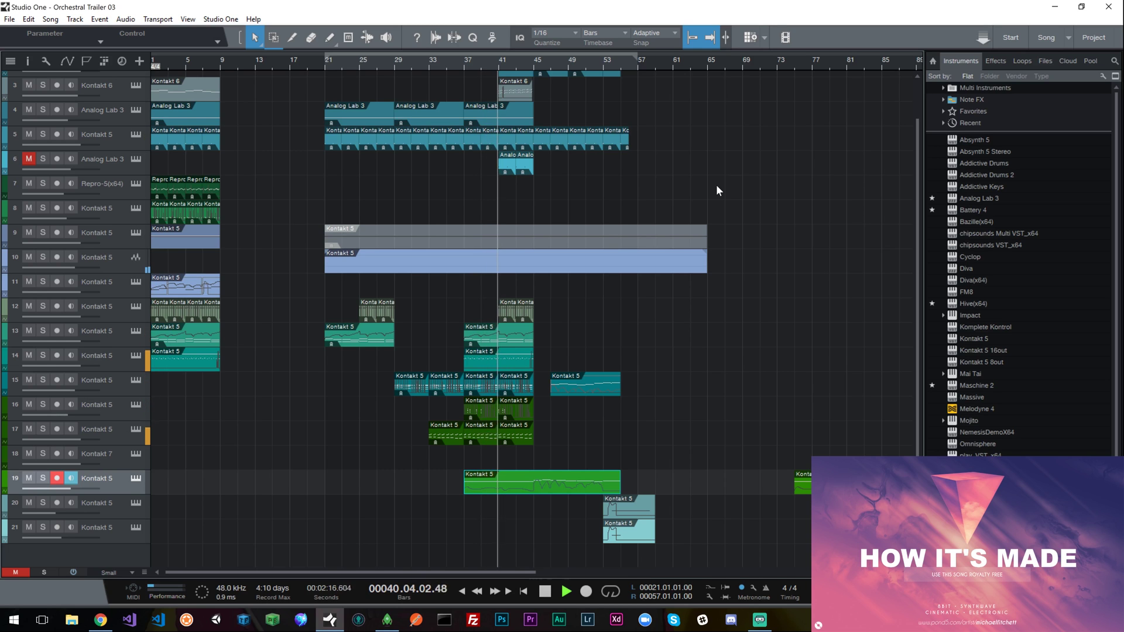
Step: Show the mixer during playback, select track 14 to view its channel, and hide the mixer
key(F3)
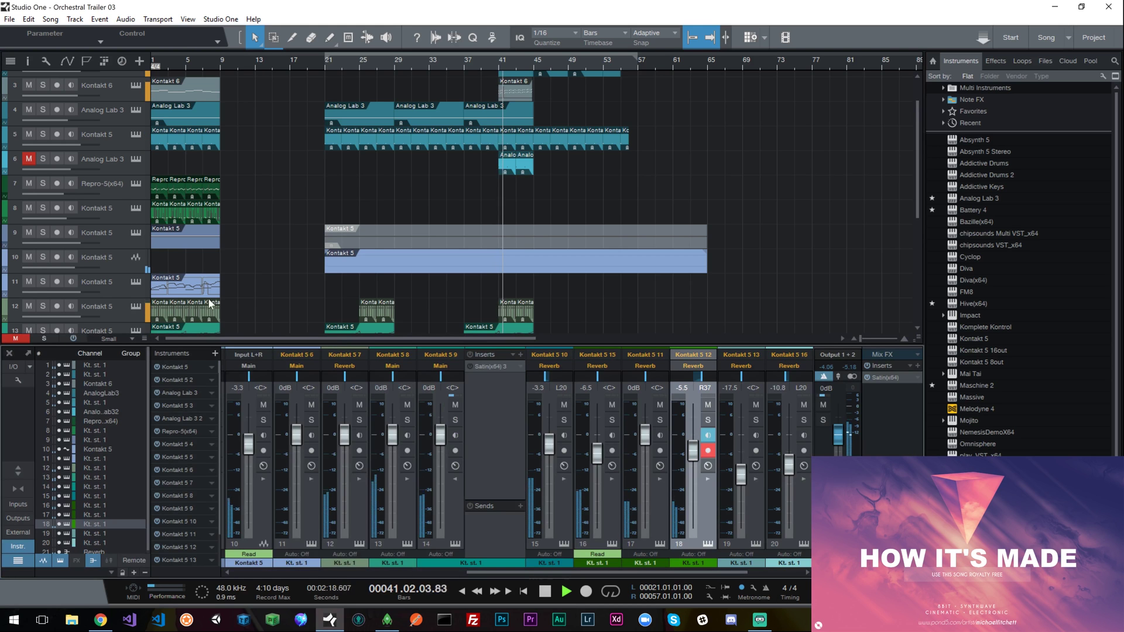
scroll(208, 300, down, 4)
click(193, 253)
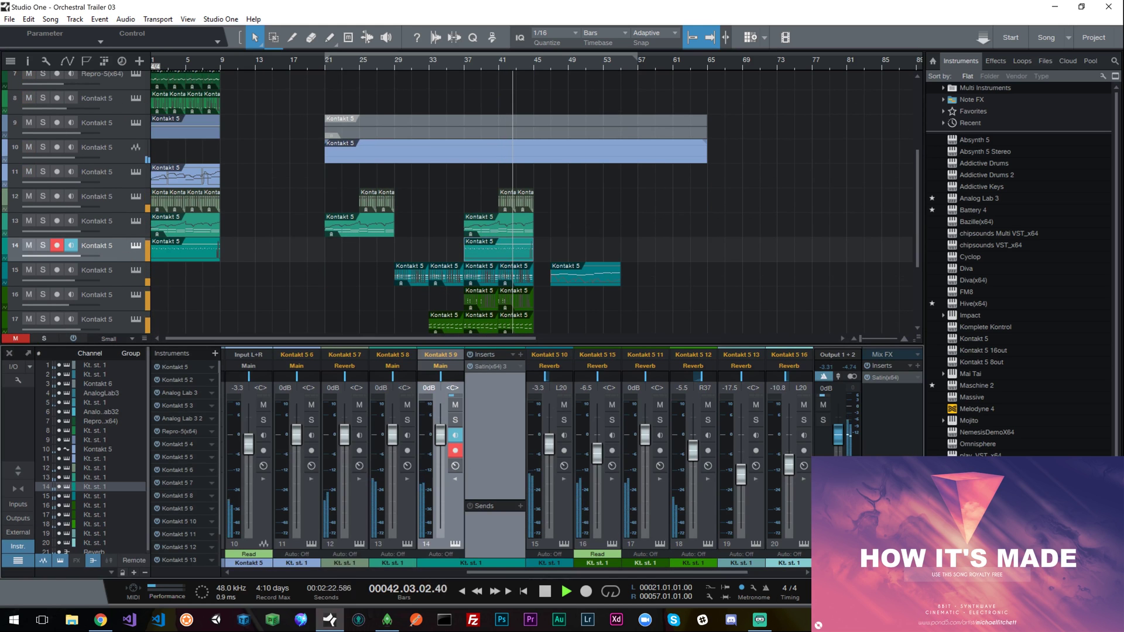
key(F3)
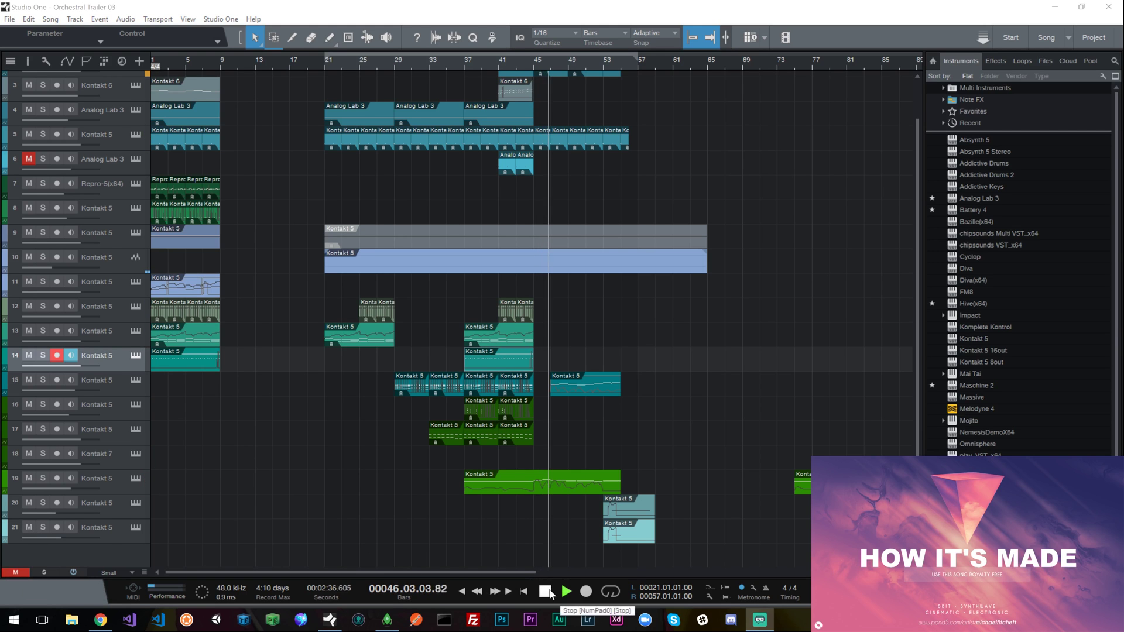
Step: Show track 19's notes around bar 45 in the note editor, play from there, and close the editor
scroll(683, 381, up, 2)
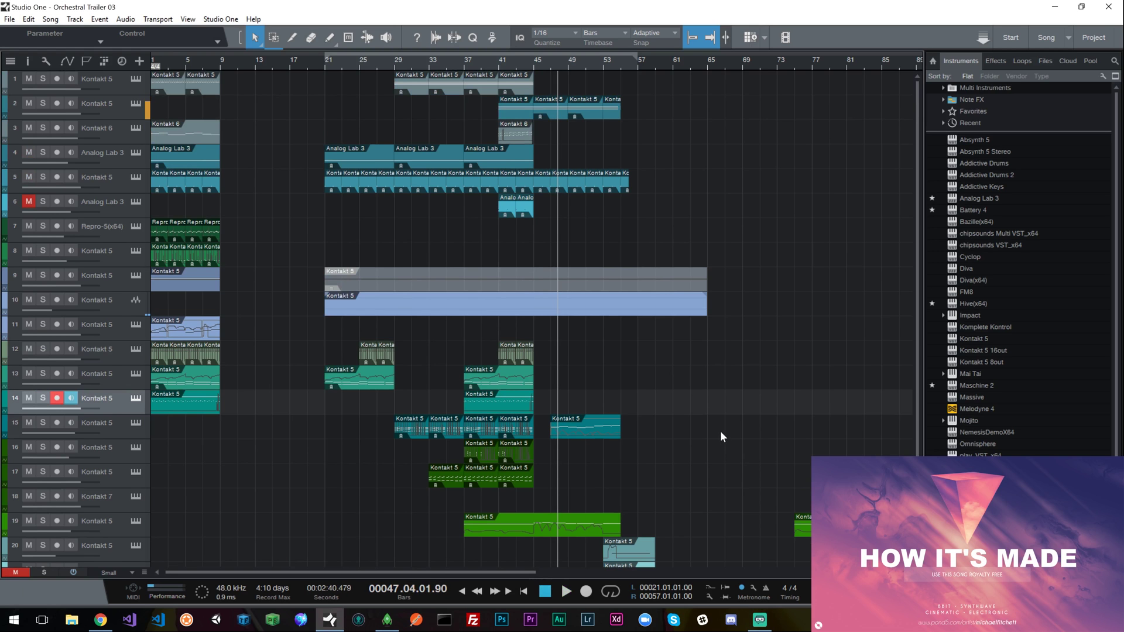
scroll(711, 417, down, 2)
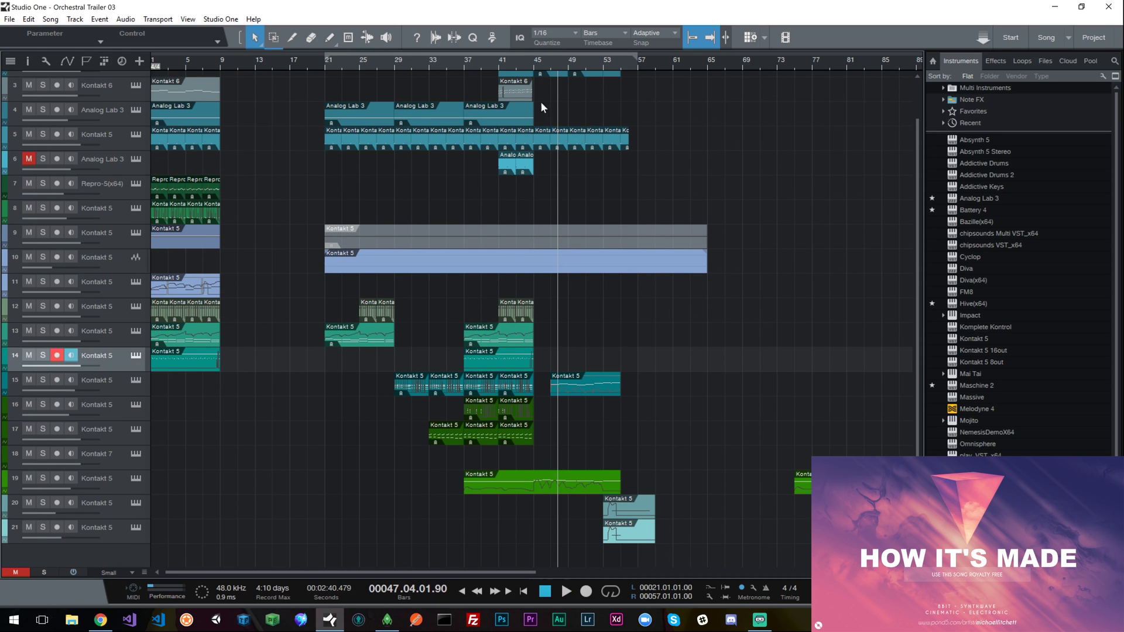
click(535, 62)
click(543, 490)
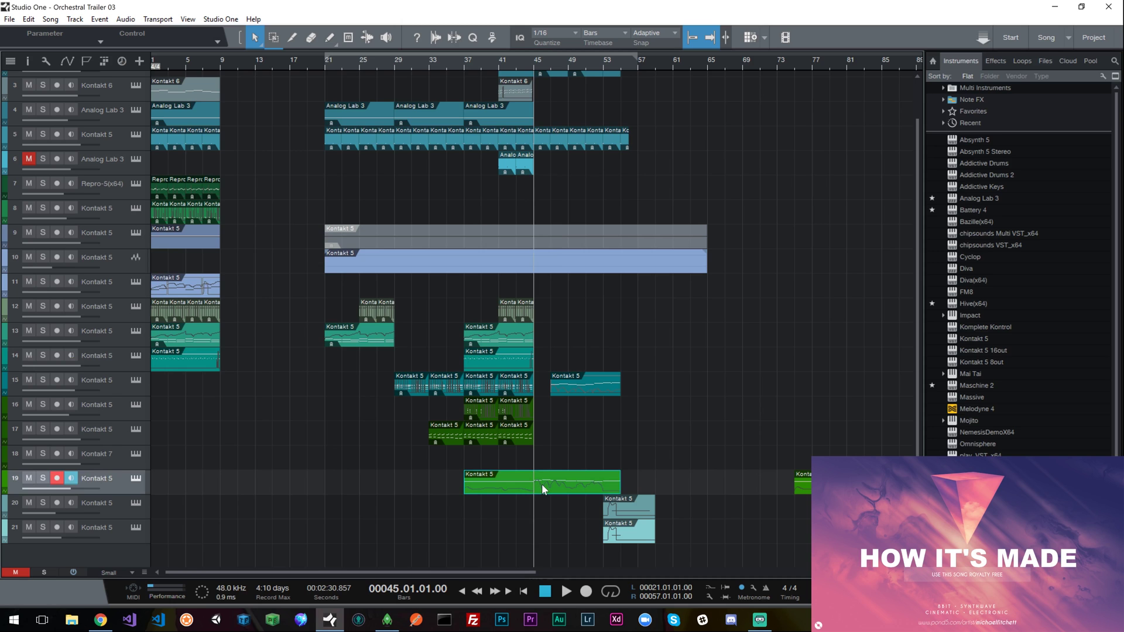
double_click(542, 484)
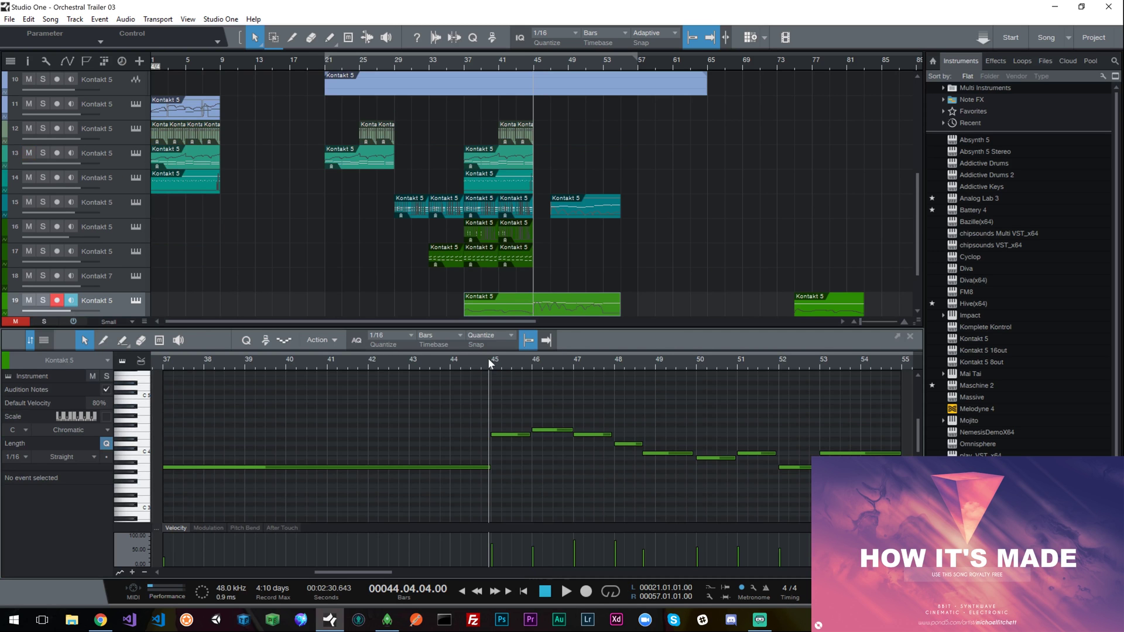
key(space)
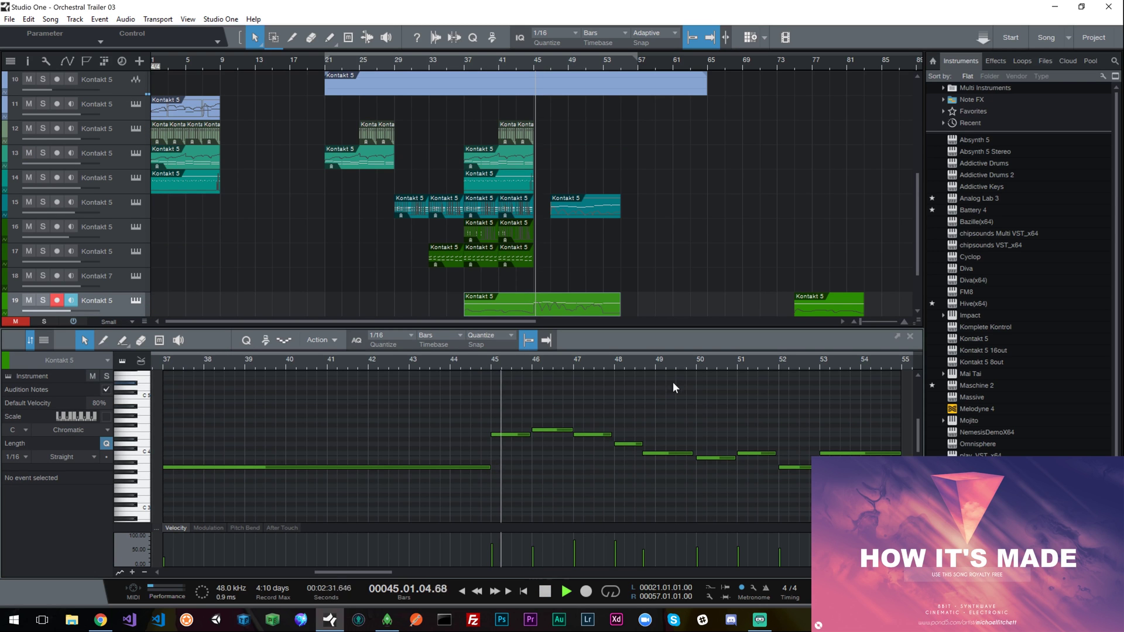
click(910, 336)
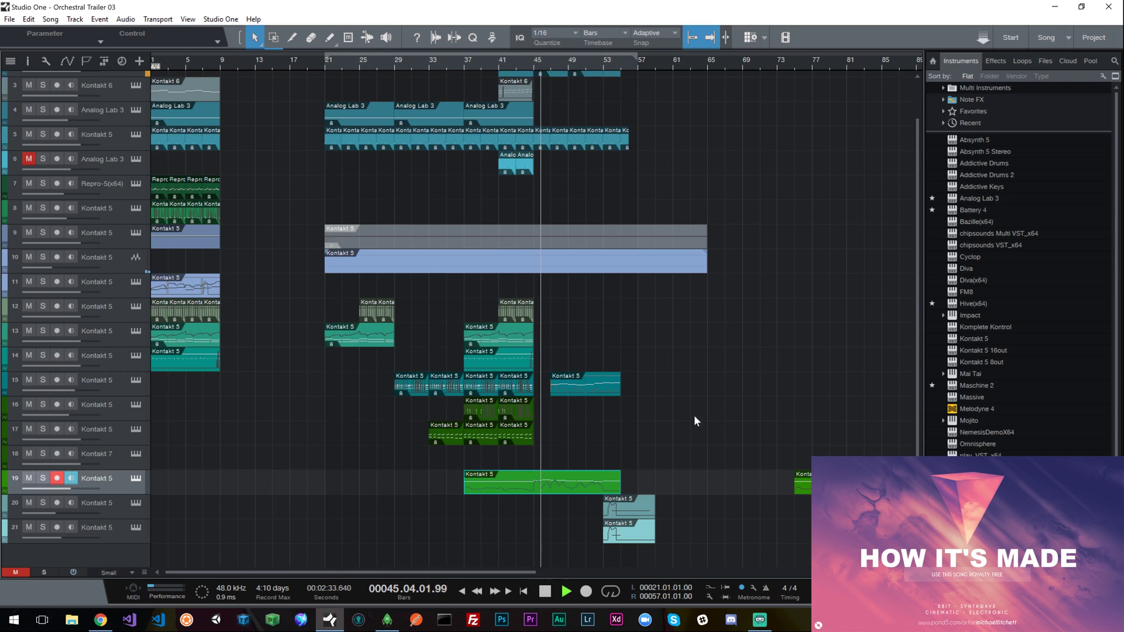
Step: Show the notes of track 5's bar 45 event in the note editor and close the editor
scroll(595, 276, up, 2)
double_click(540, 184)
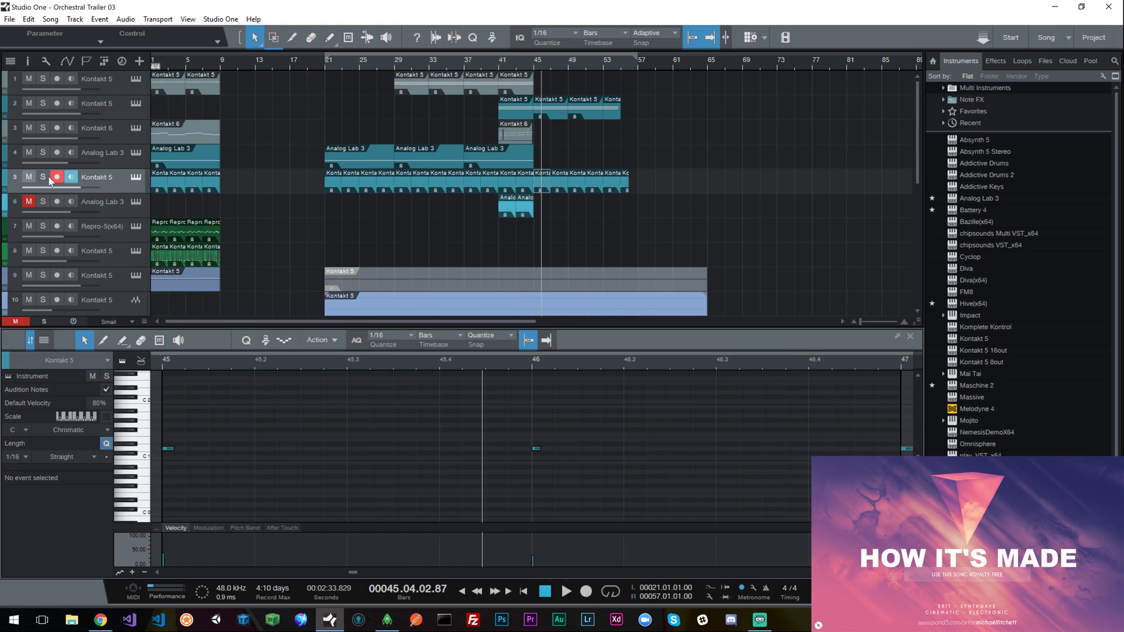
key(F2)
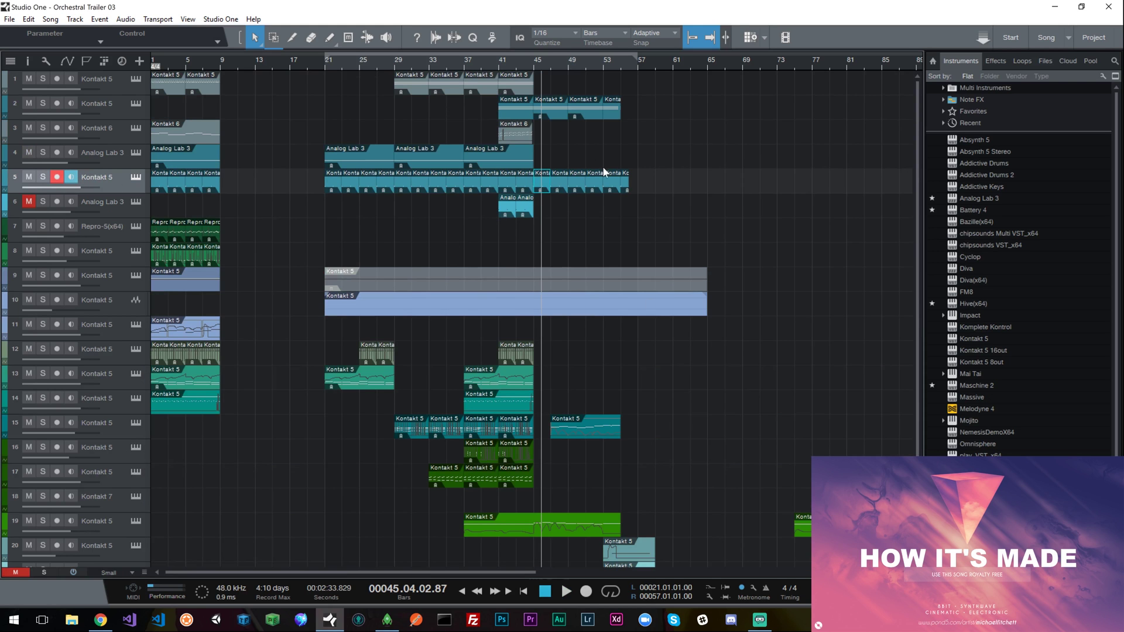
Step: Select track 2 by its bar 41 event and open its String Ensemble instrument
click(551, 106)
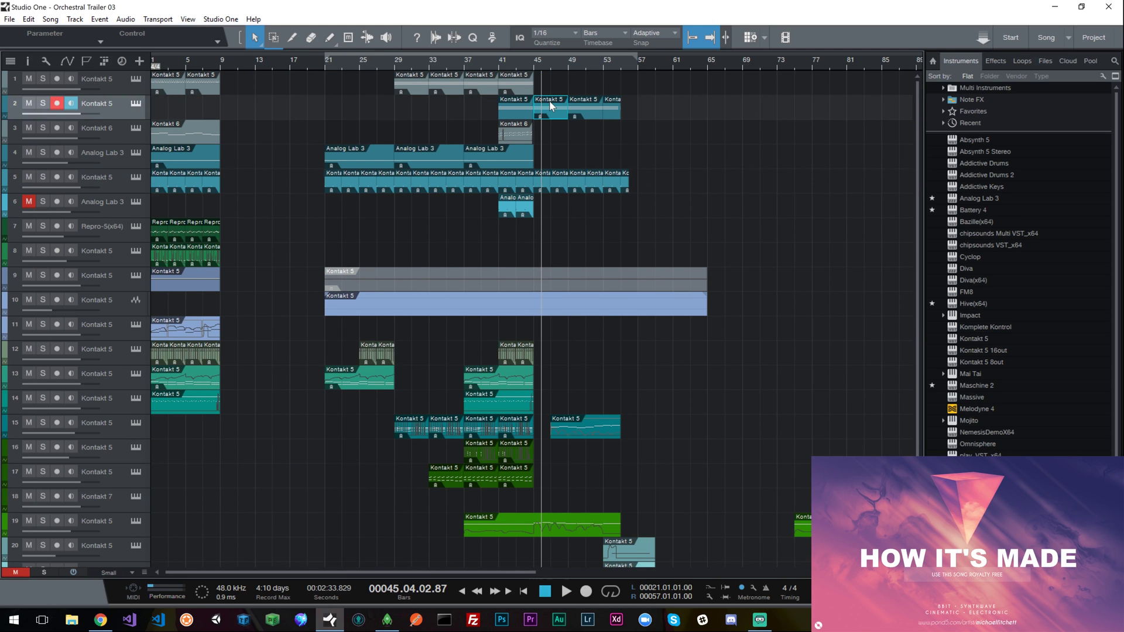
click(507, 84)
click(517, 114)
click(136, 103)
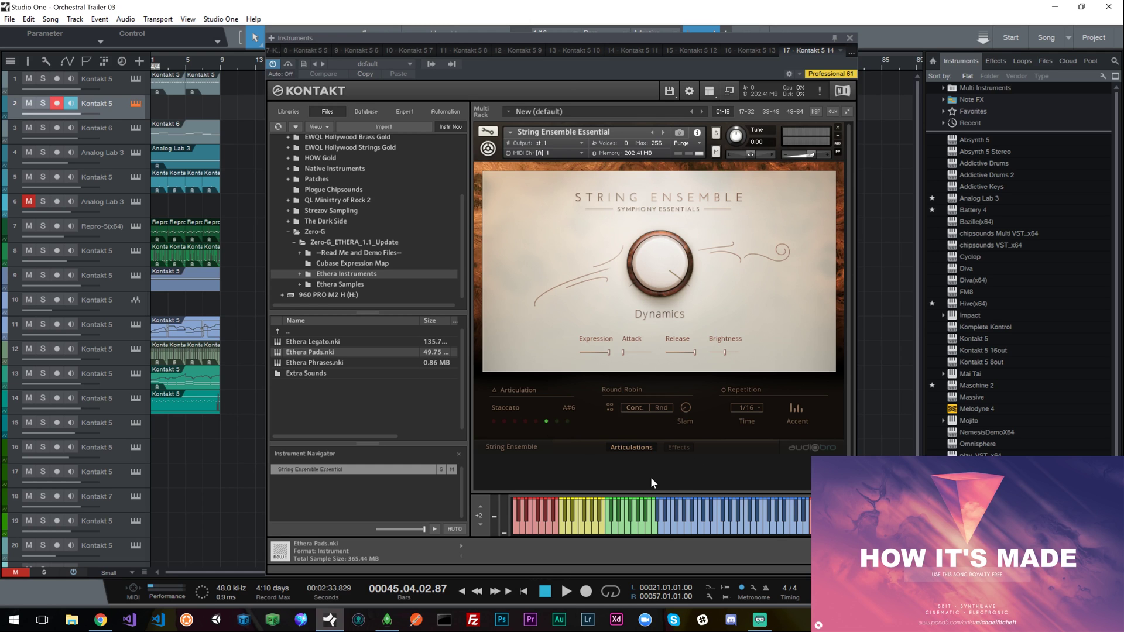
Step: Close the instrument window, solo tracks 1 and 2, and play them around bar 45
click(850, 38)
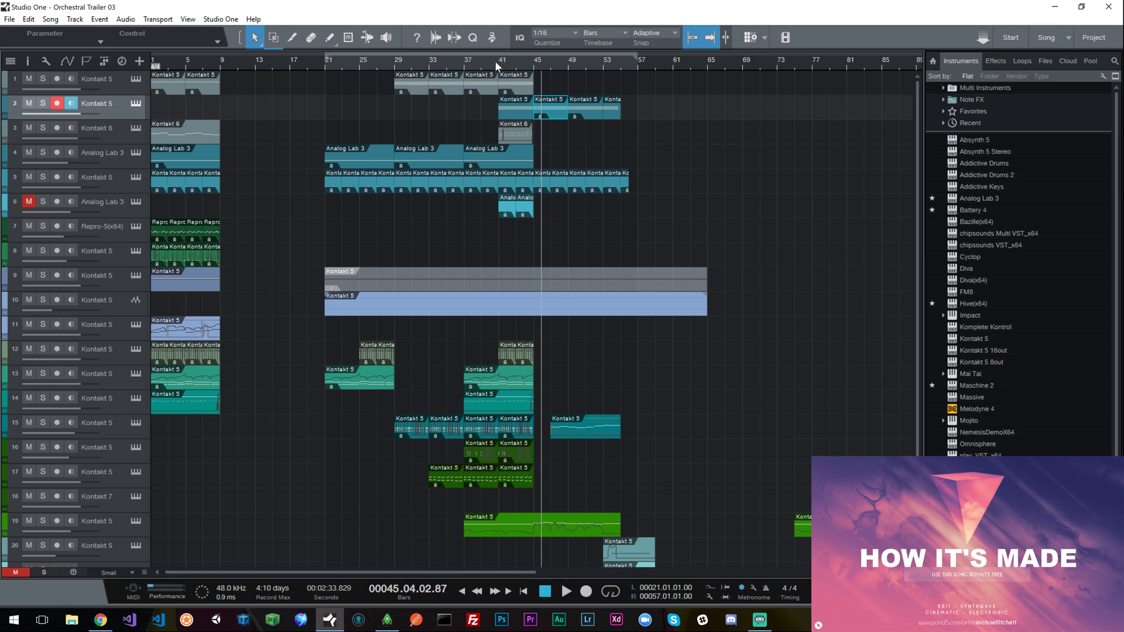
click(467, 64)
drag(43, 79, 43, 104)
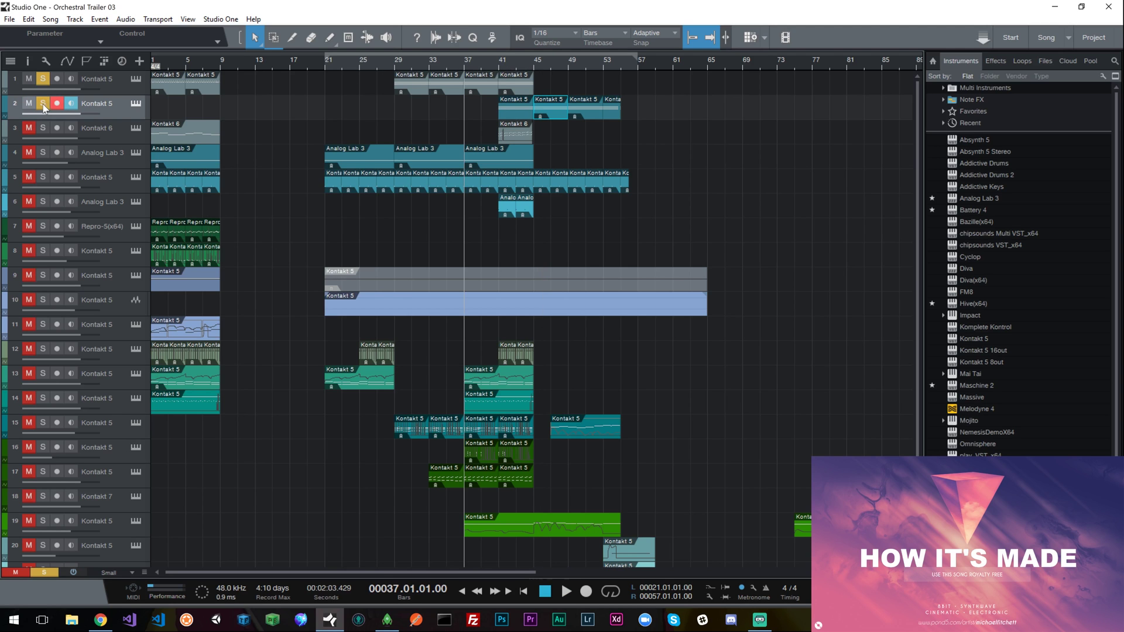
key(space)
click(532, 61)
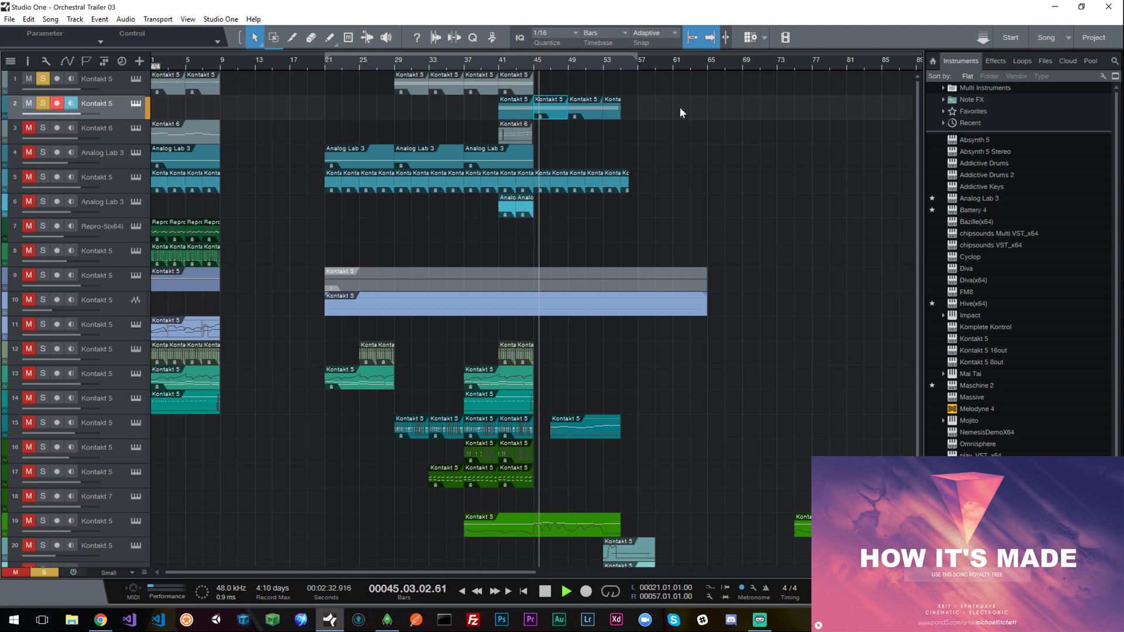
key(space)
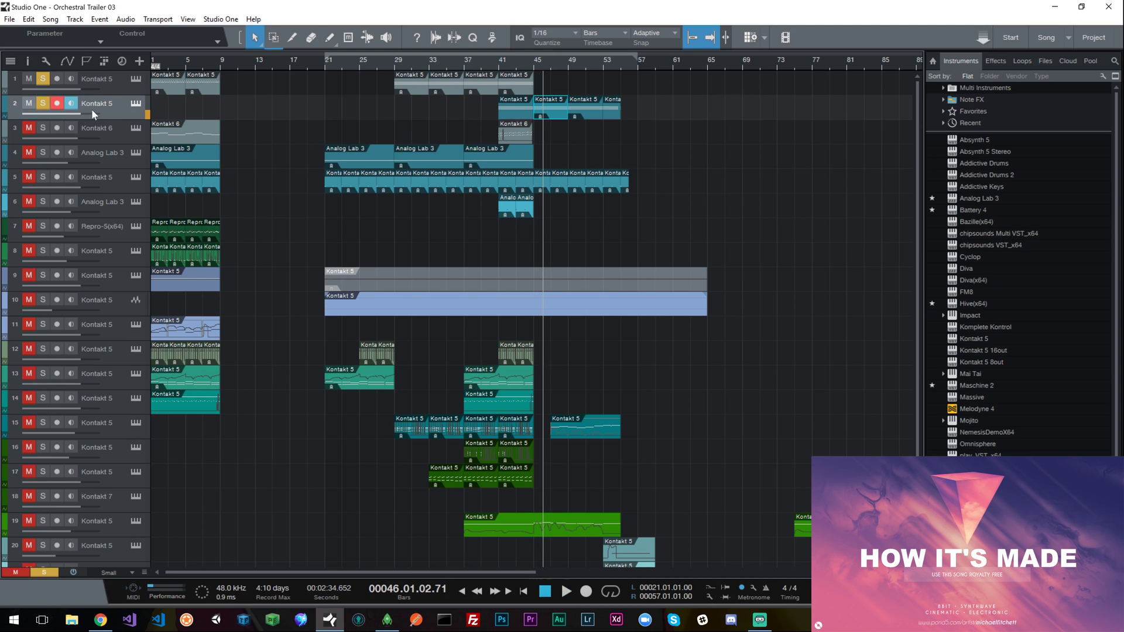
Step: Clear the solos on tracks 1 and 2 and play the full mix from bar 46
click(43, 103)
click(42, 79)
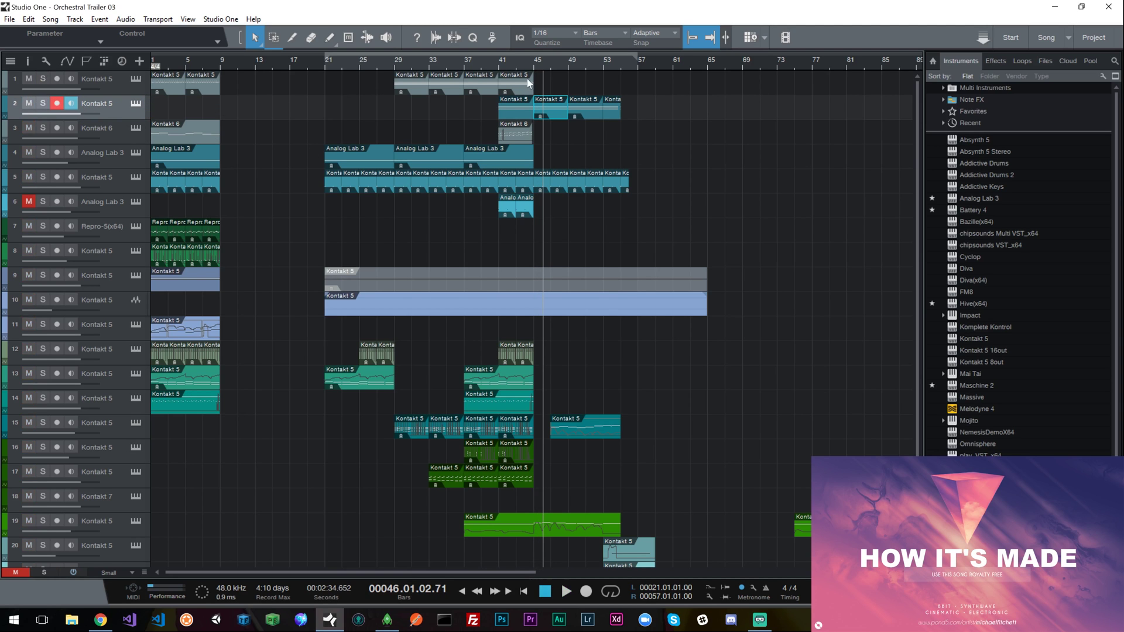
key(space)
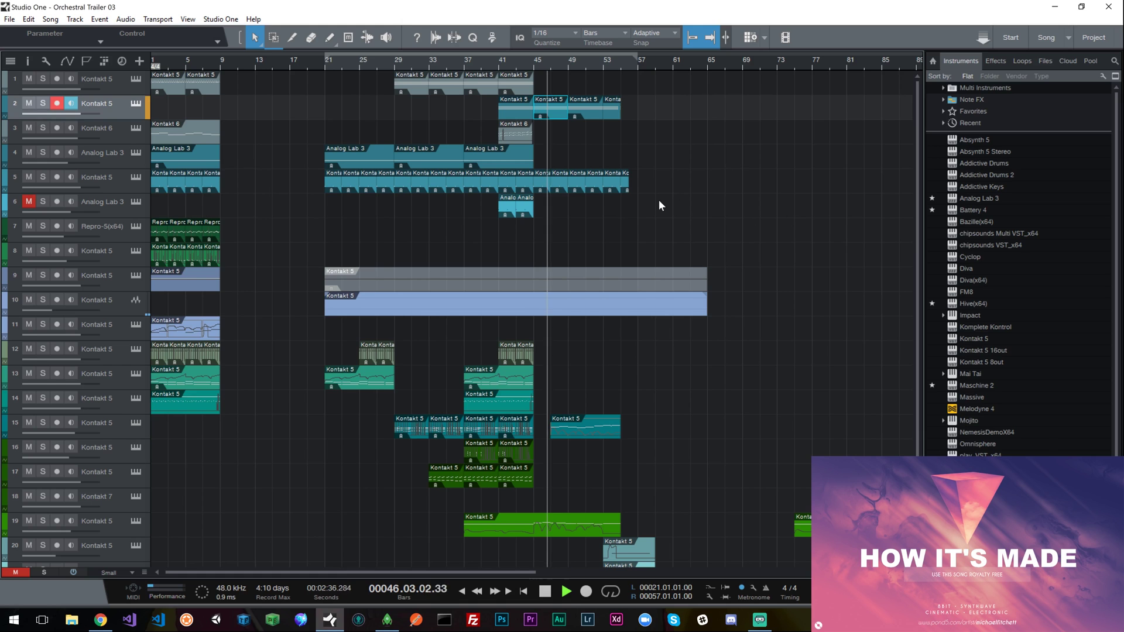
key(space)
Step: Select track 3, show its 2 Strings Staccato instrument, and close the instrument window
click(265, 143)
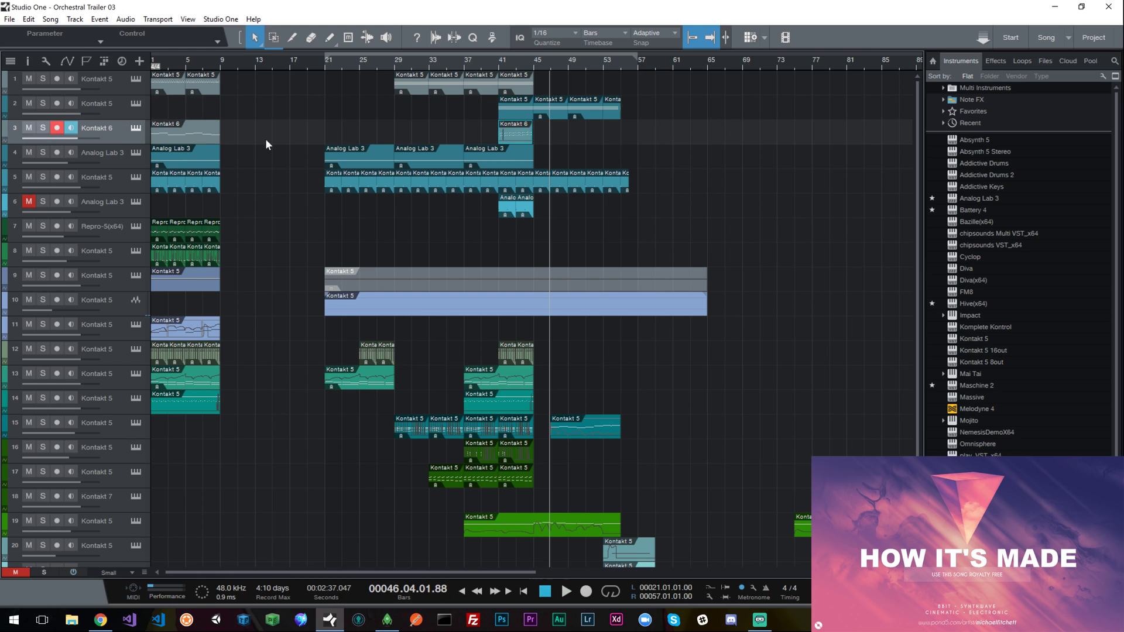
click(136, 127)
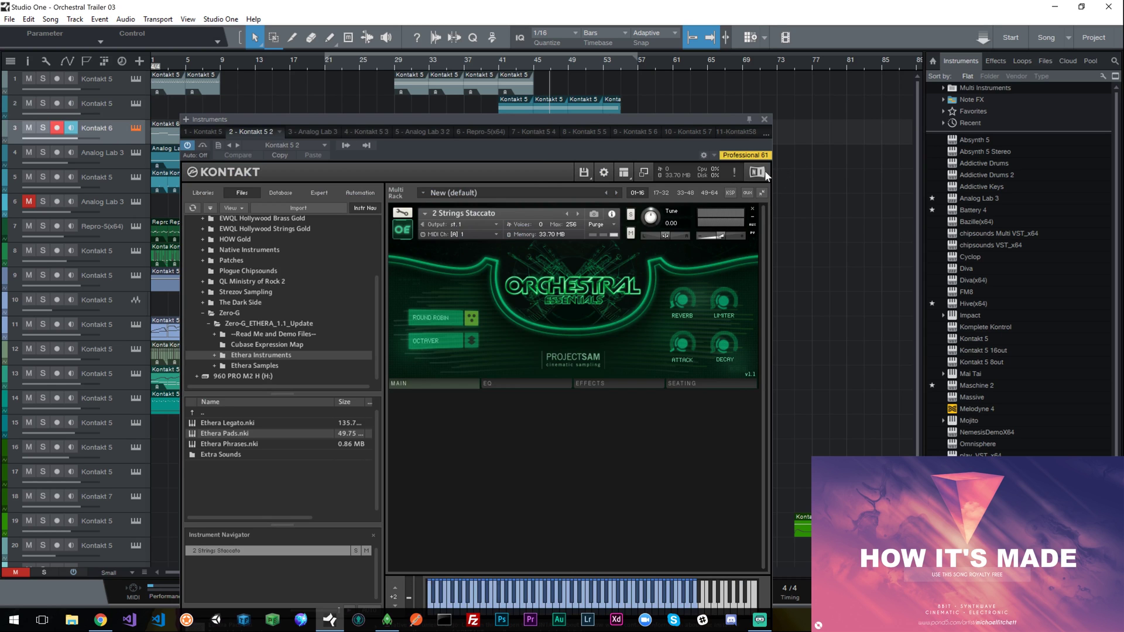
click(764, 120)
Step: Solo tracks 1 to 3, play them from bar 41, and show the notes of track 3's bar 41 event
click(44, 79)
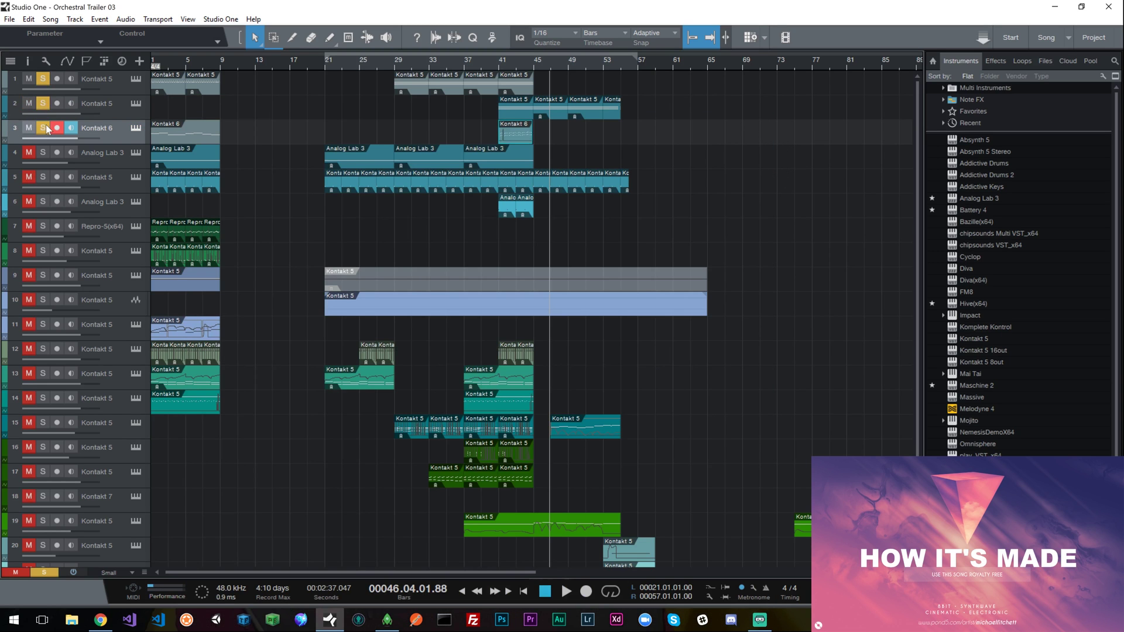
click(496, 60)
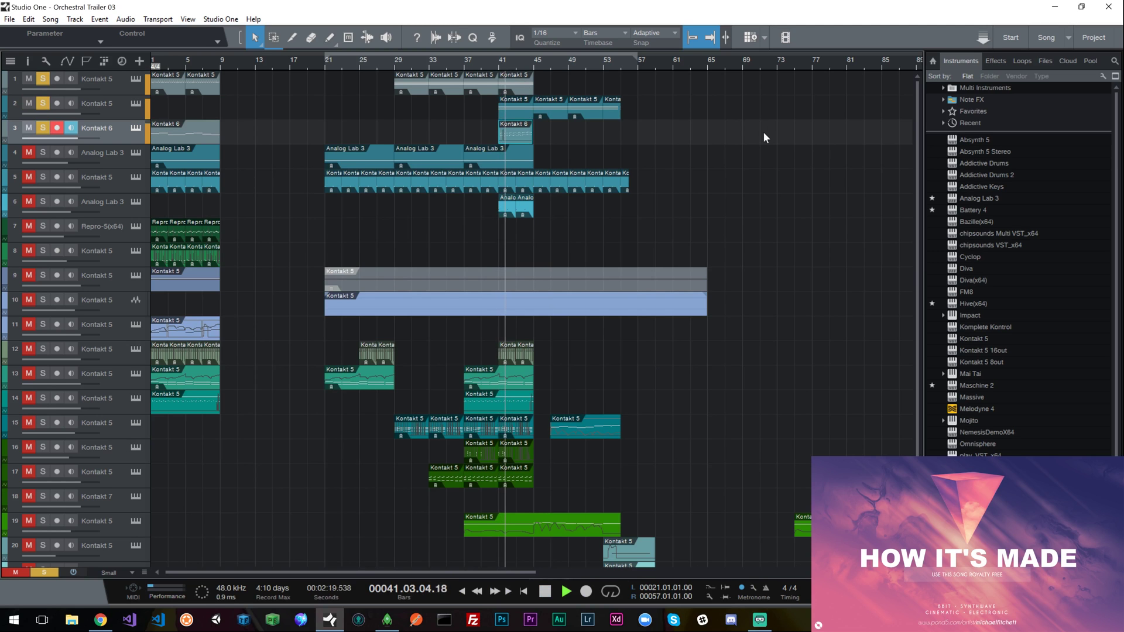
double_click(521, 128)
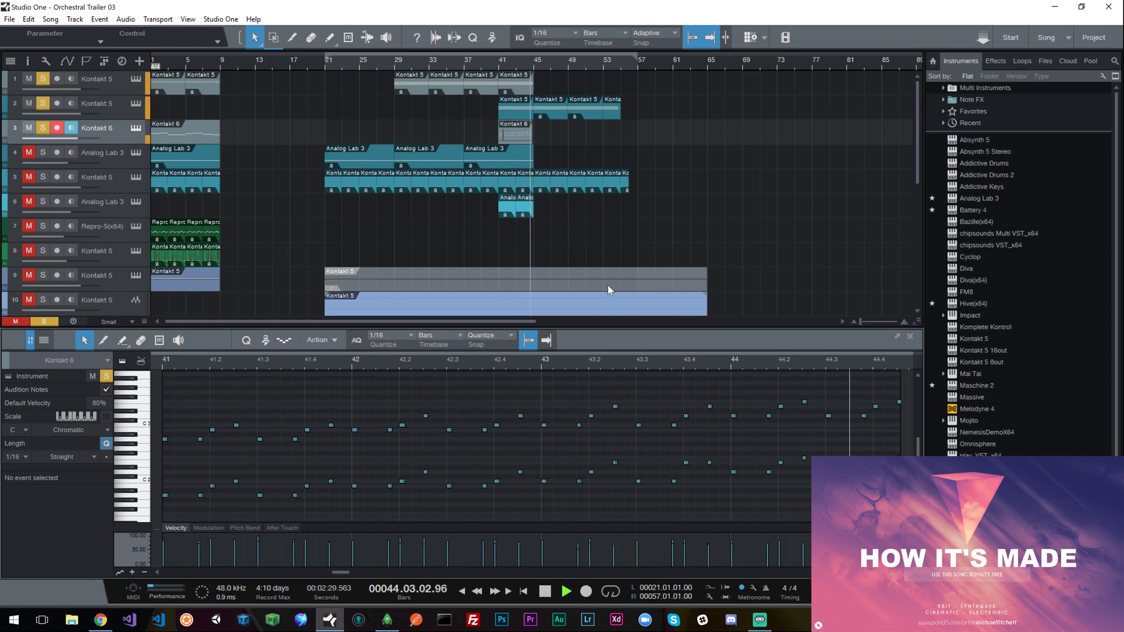
key(space)
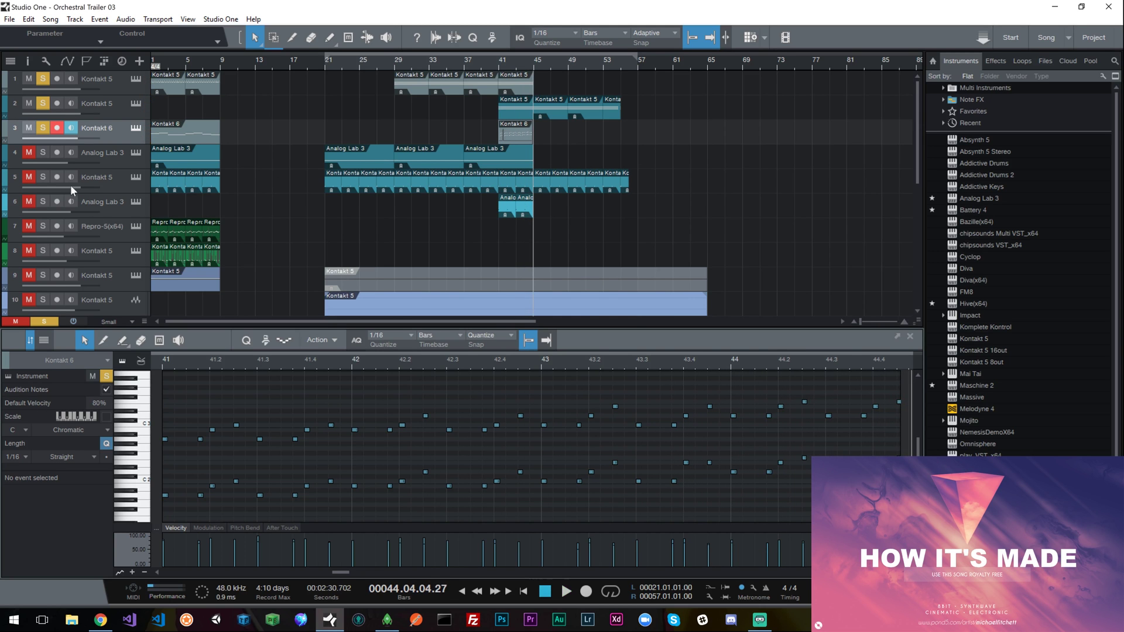
Step: Add track 5 to the soloed tracks, play from bar 41, and clear all solos during playback
click(42, 180)
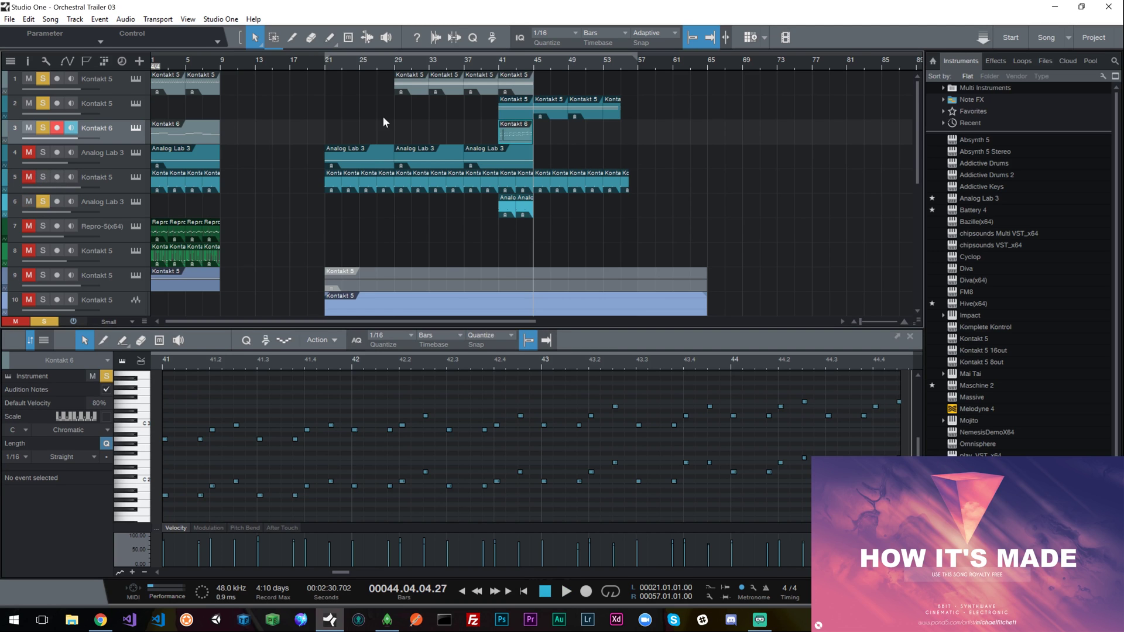
click(43, 176)
click(496, 61)
key(space)
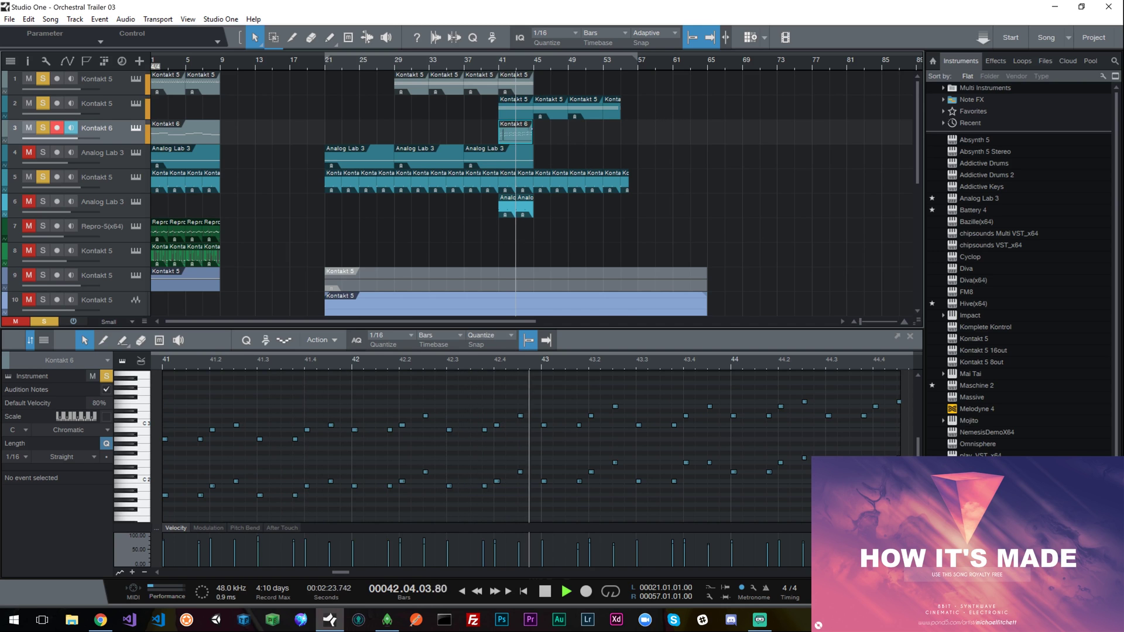
click(45, 322)
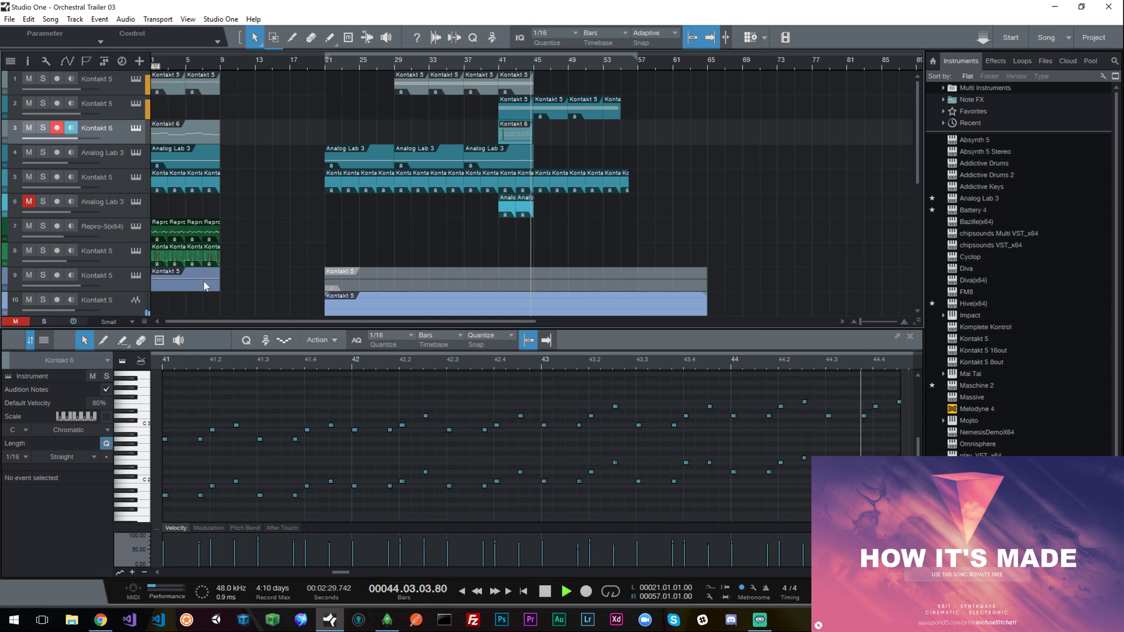
Step: Select track 10, show its volume automation around bar 45, and stop playback
scroll(804, 203, down, 5)
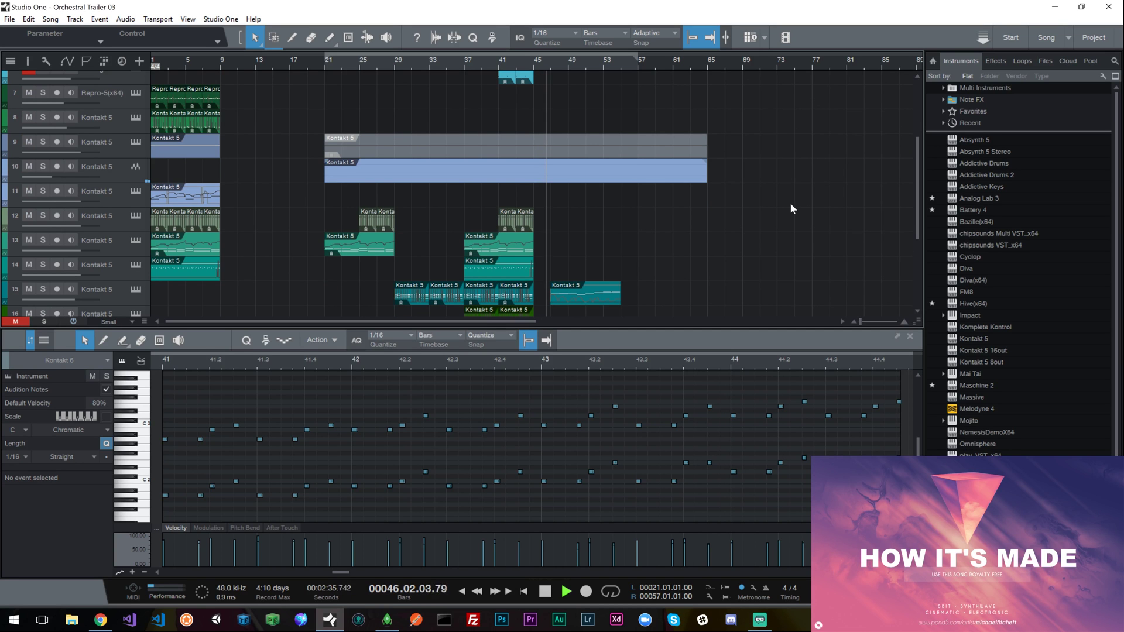
click(111, 176)
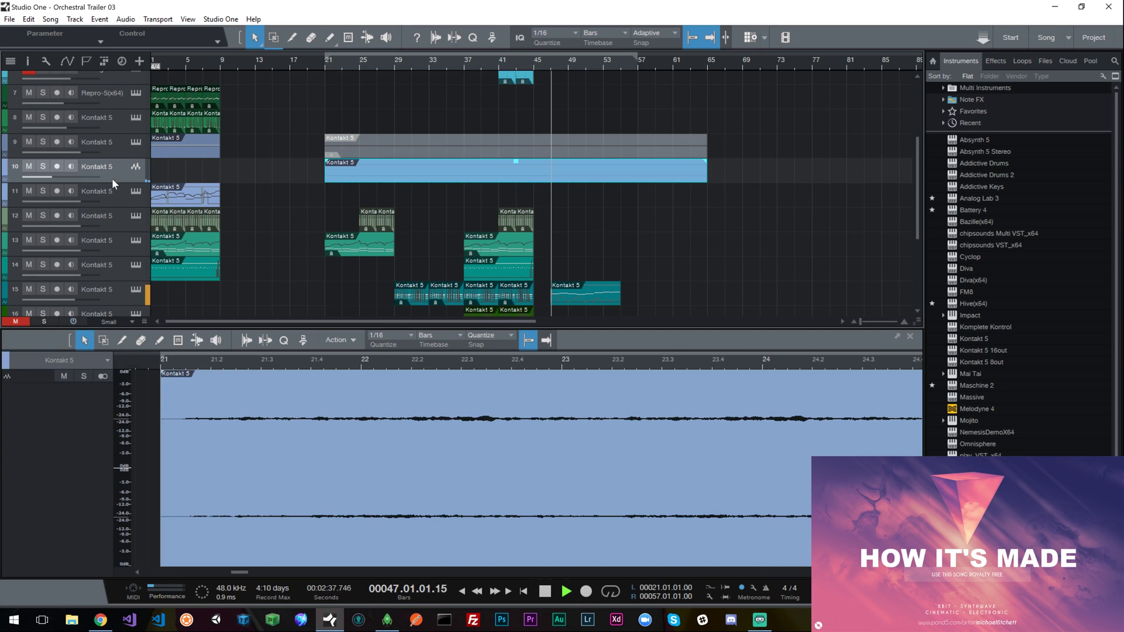
click(68, 60)
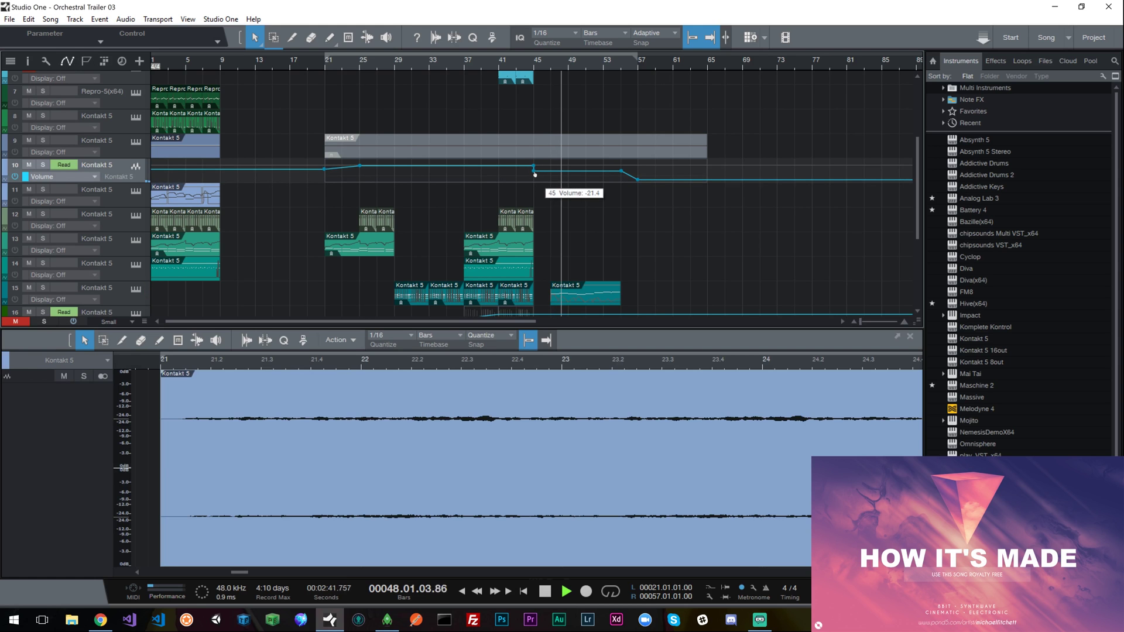
scroll(682, 216, down, 3)
key(space)
scroll(530, 106, up, 2)
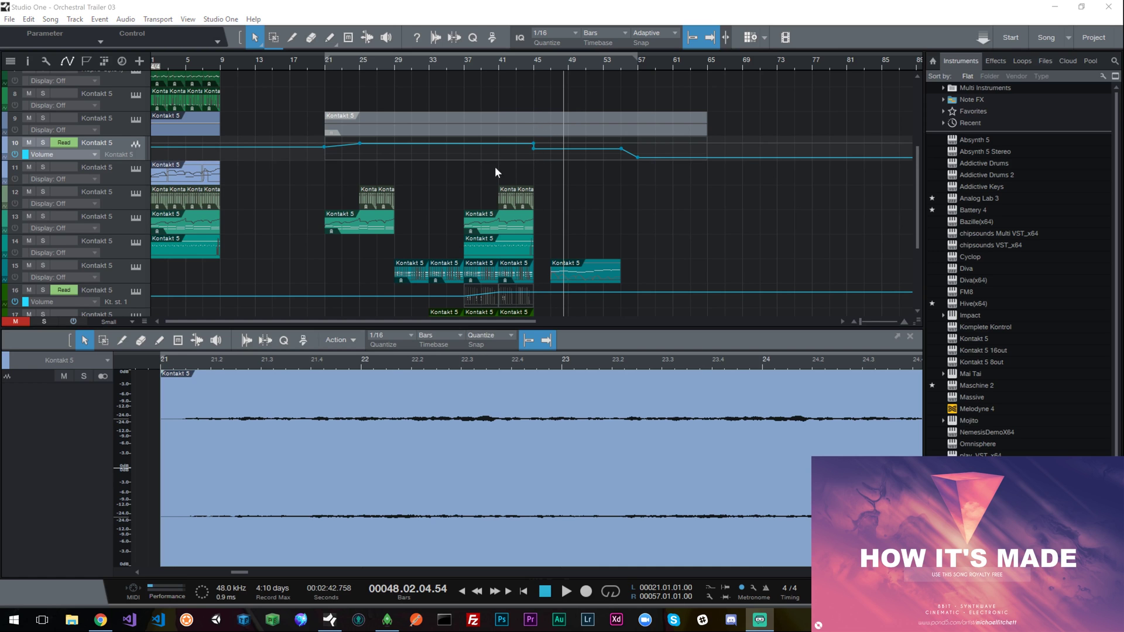
Step: Hide the track automation and fit the notes of track 15's bar 47 event in the note editor
click(528, 73)
scroll(633, 164, up, 5)
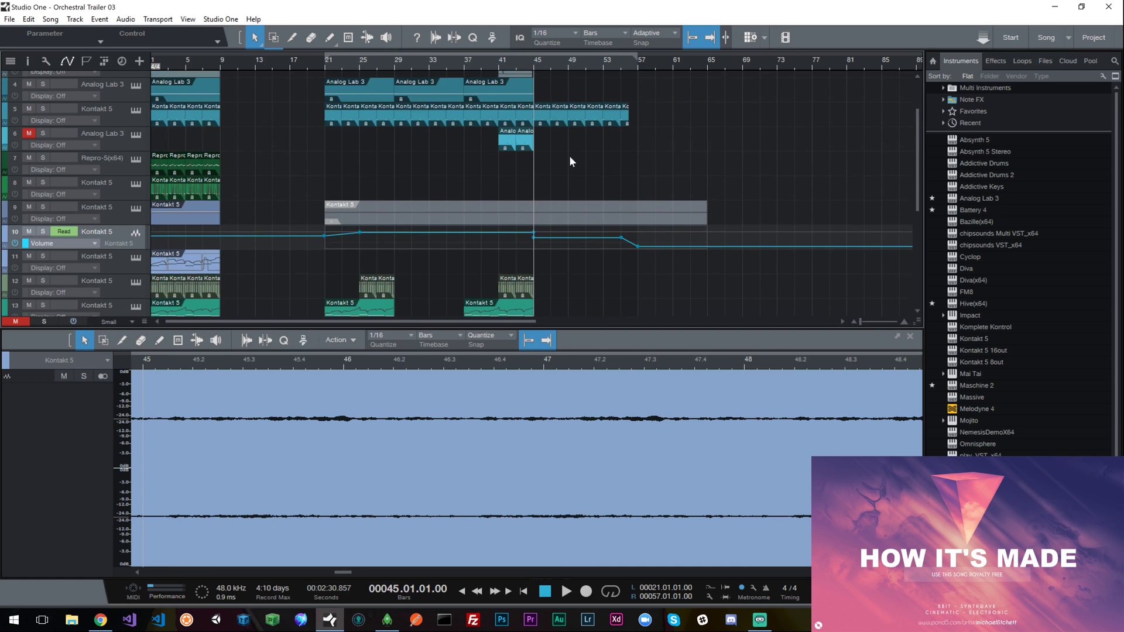
scroll(557, 275, down, 6)
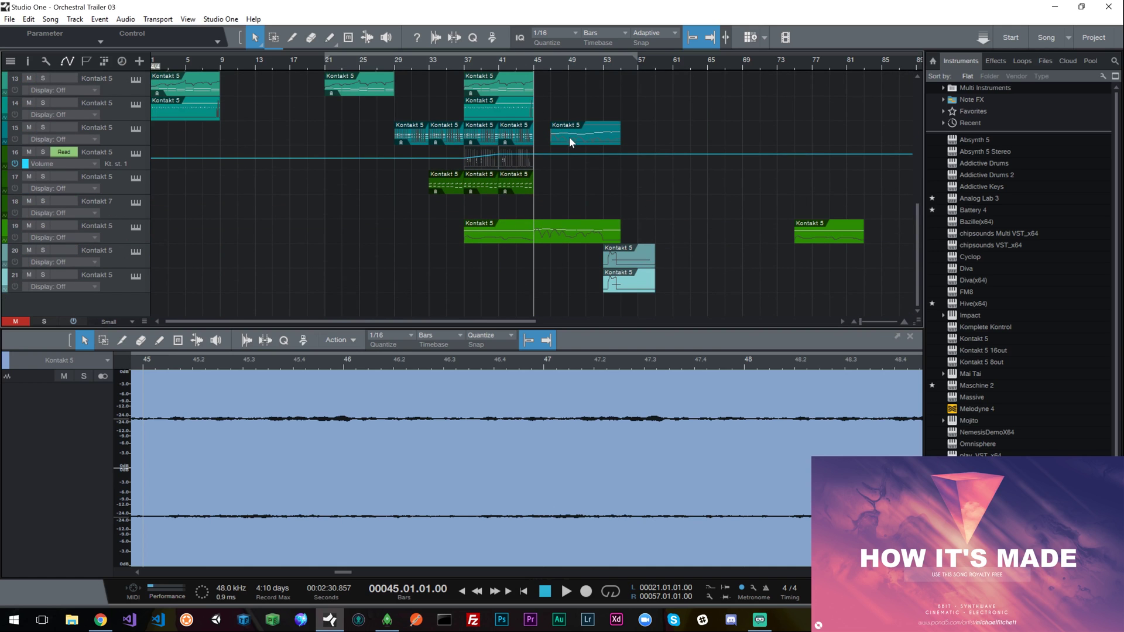
scroll(601, 138, up, 2)
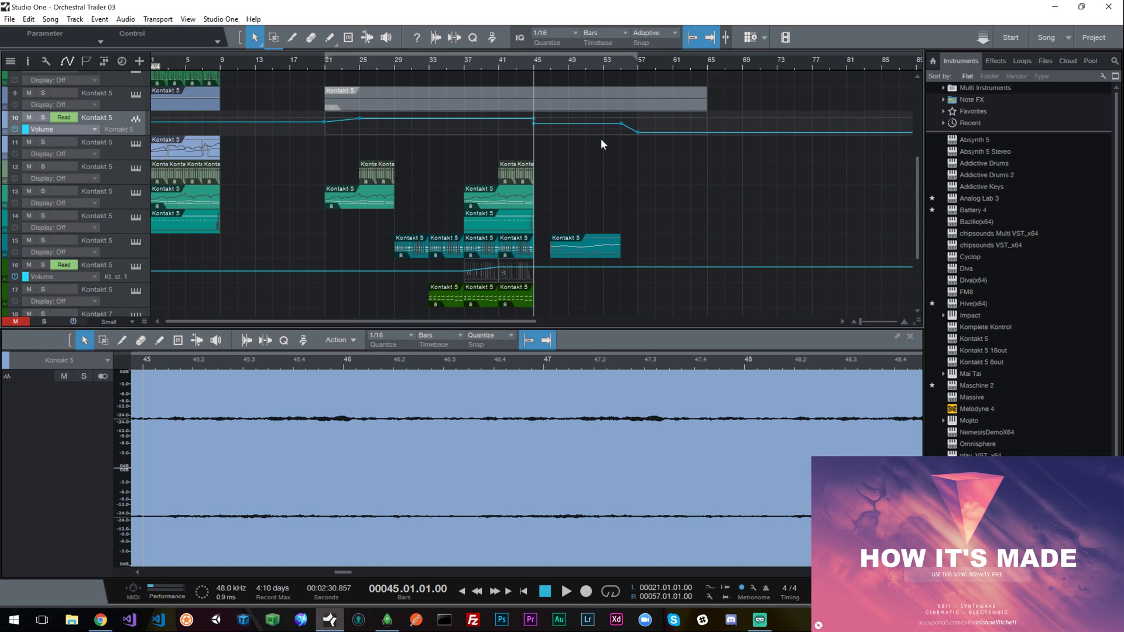
click(584, 251)
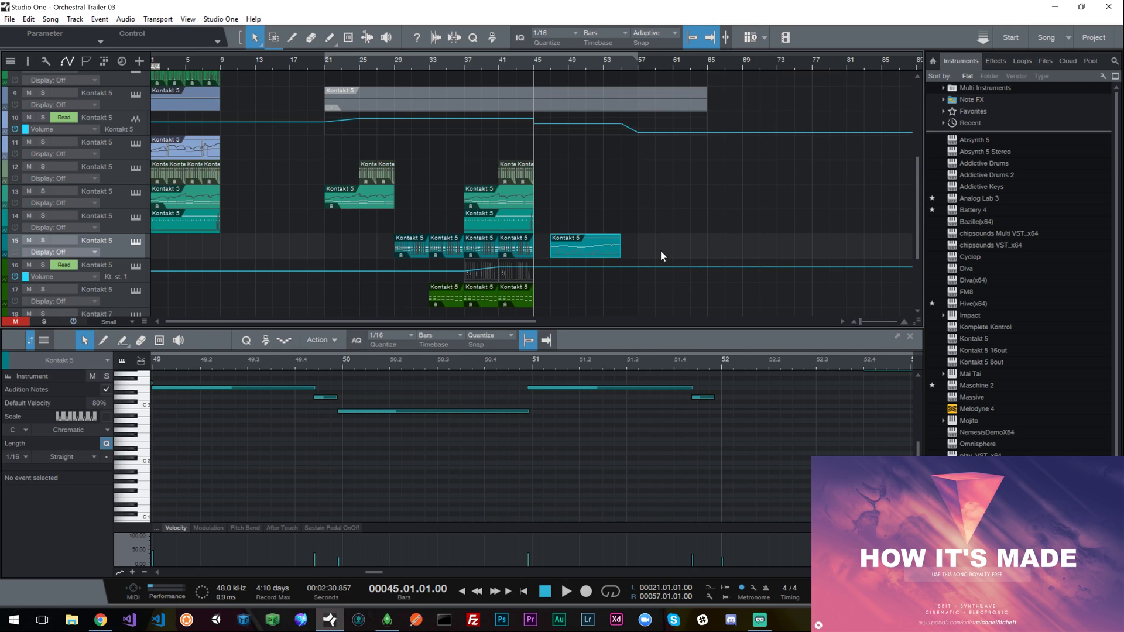
click(67, 61)
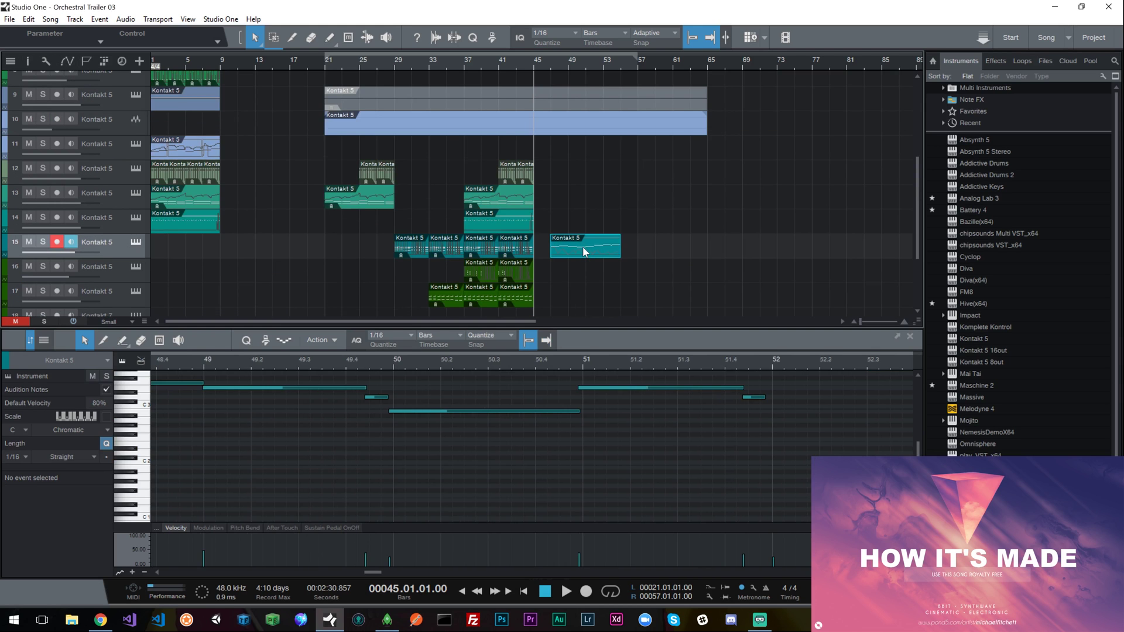
key(z)
Step: Solo track 15, play it from bar 47 while showing its Six Horns Ensemble Articulation instrument, and stop
click(43, 241)
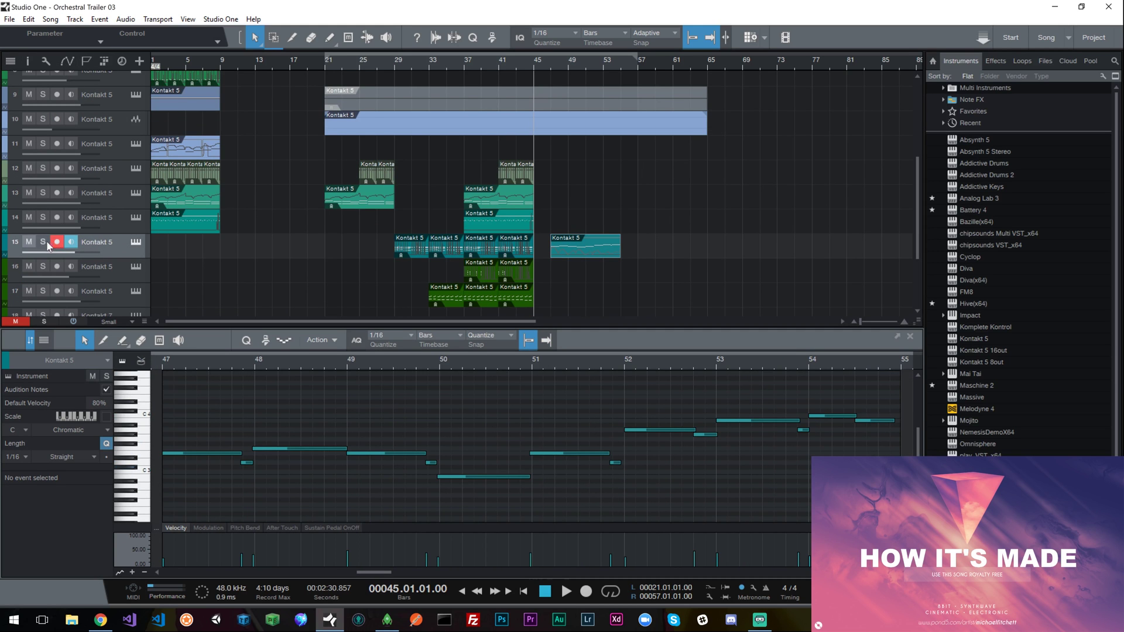
click(546, 61)
key(space)
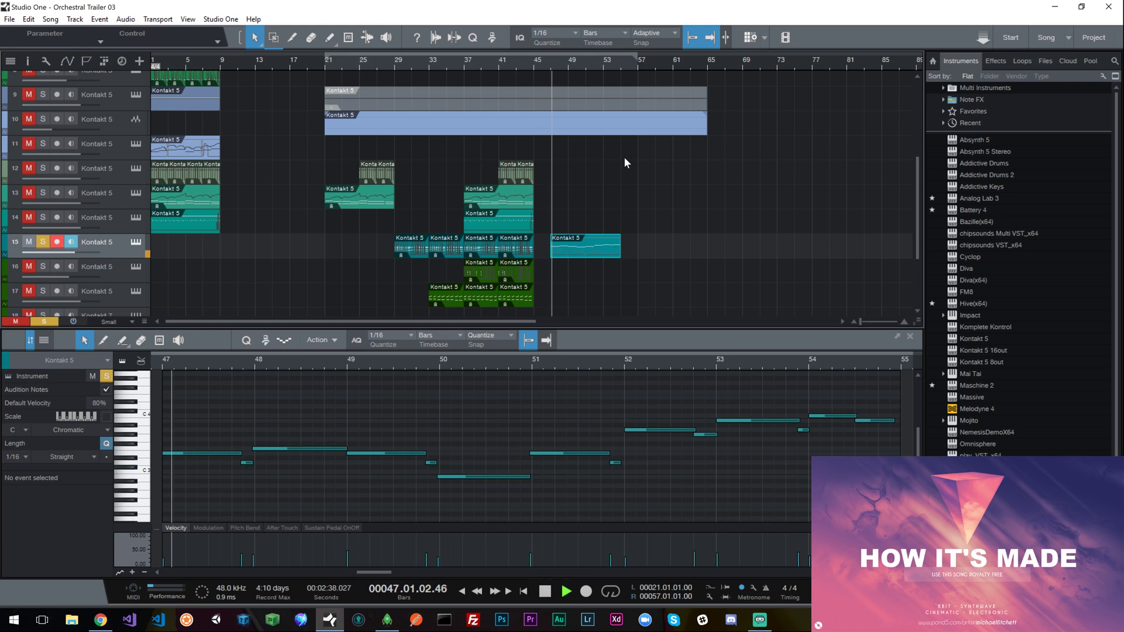
click(136, 242)
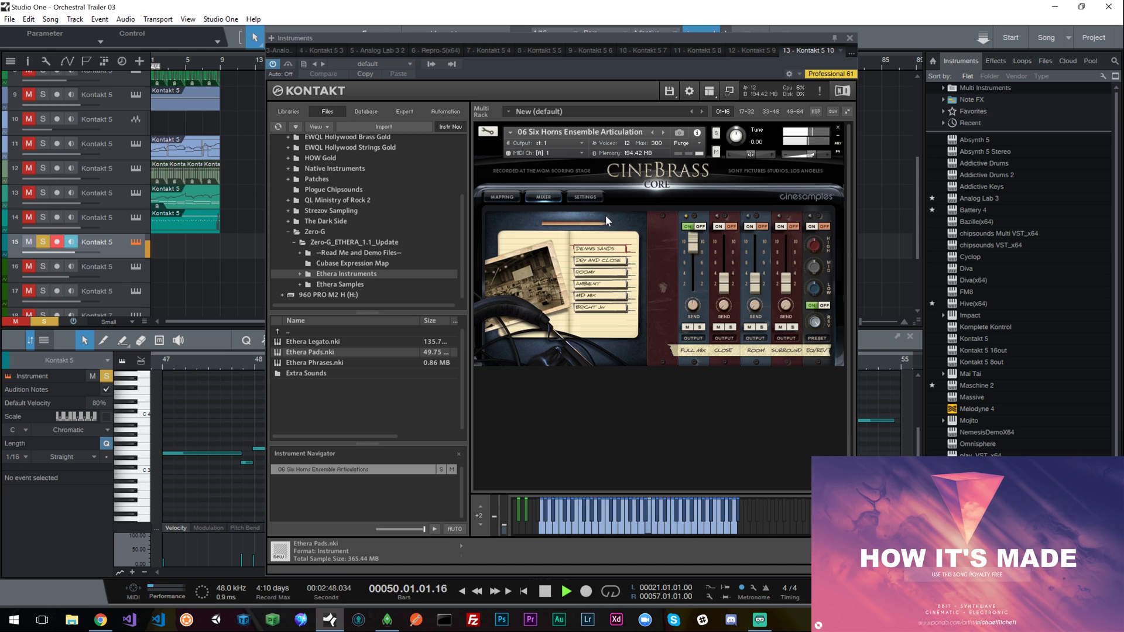
key(space)
click(849, 37)
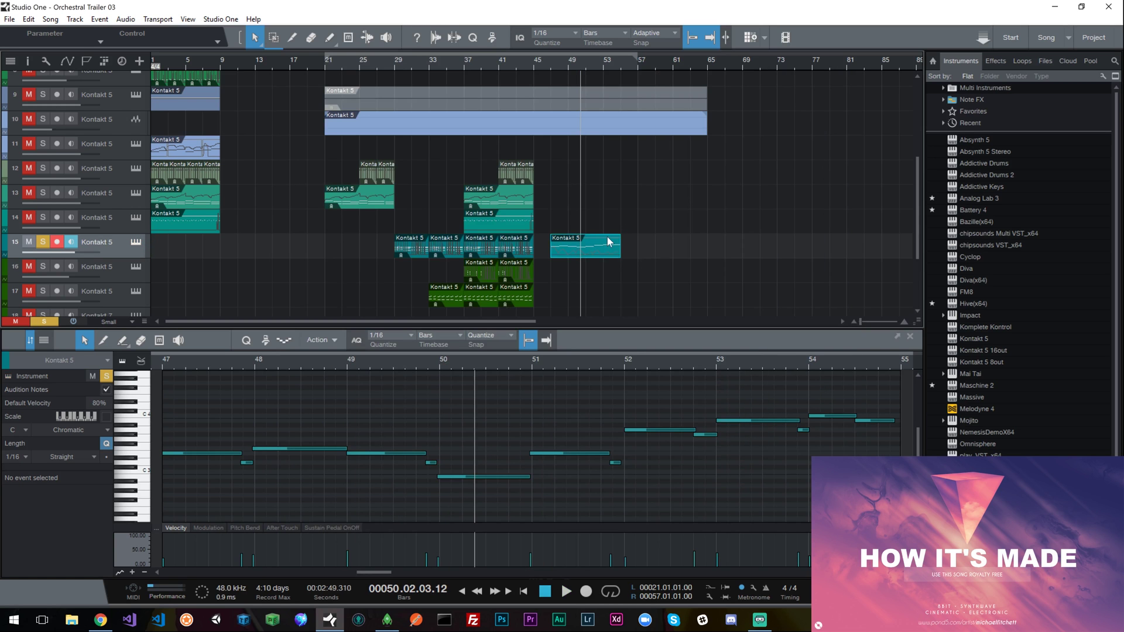
Step: Reopen track 15's CineBrass Core instrument to examine its mixer page, and close it again
scroll(584, 175, down, 3)
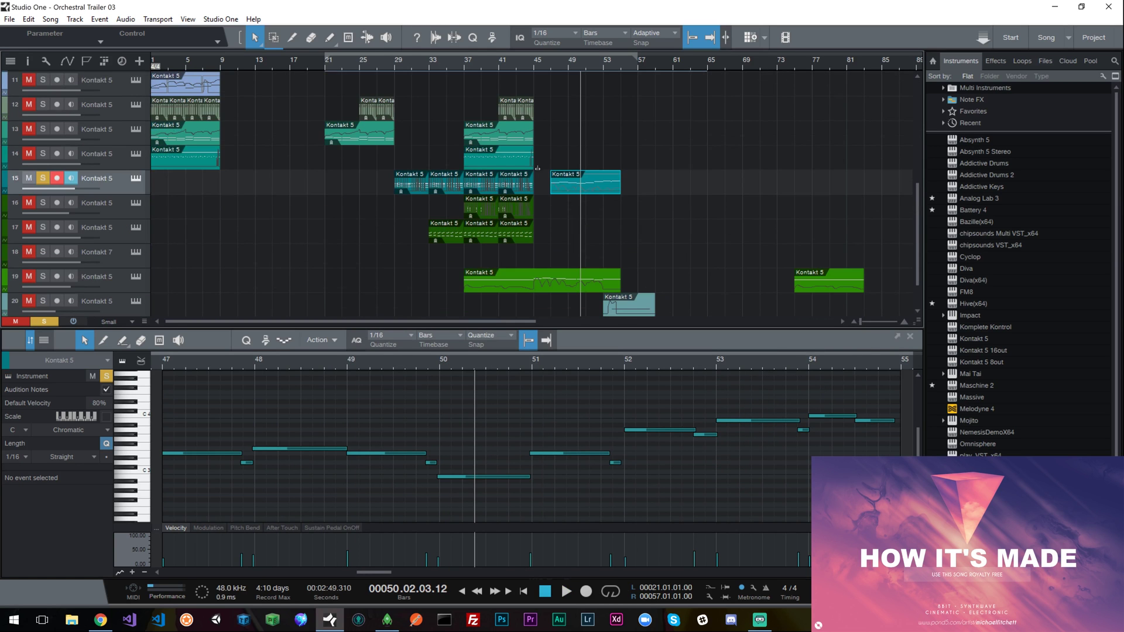
click(135, 179)
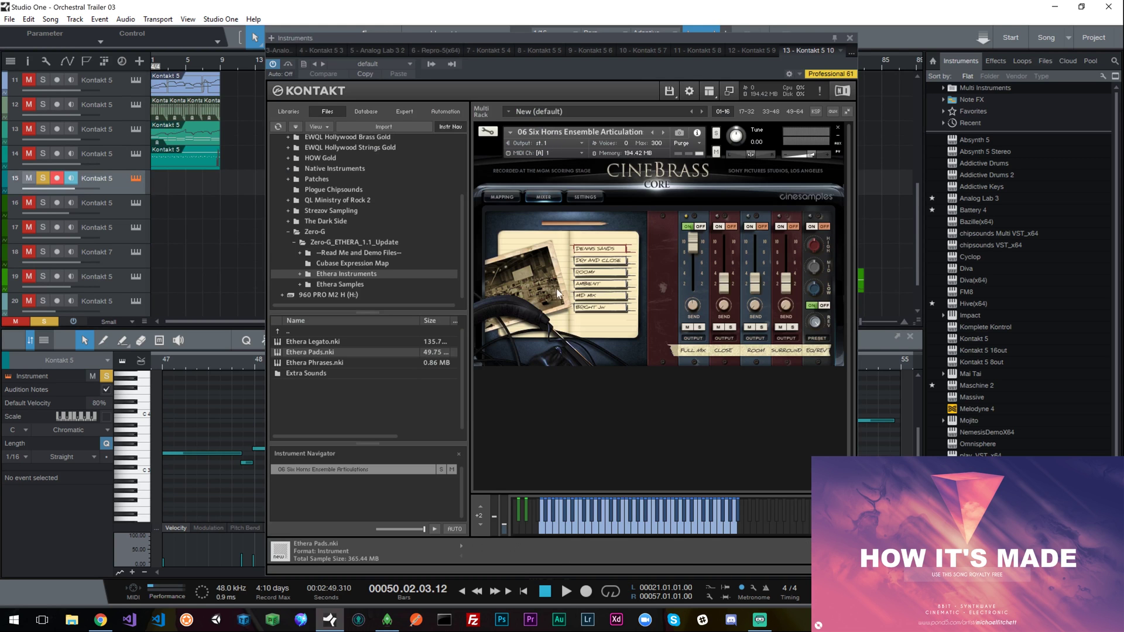
click(850, 37)
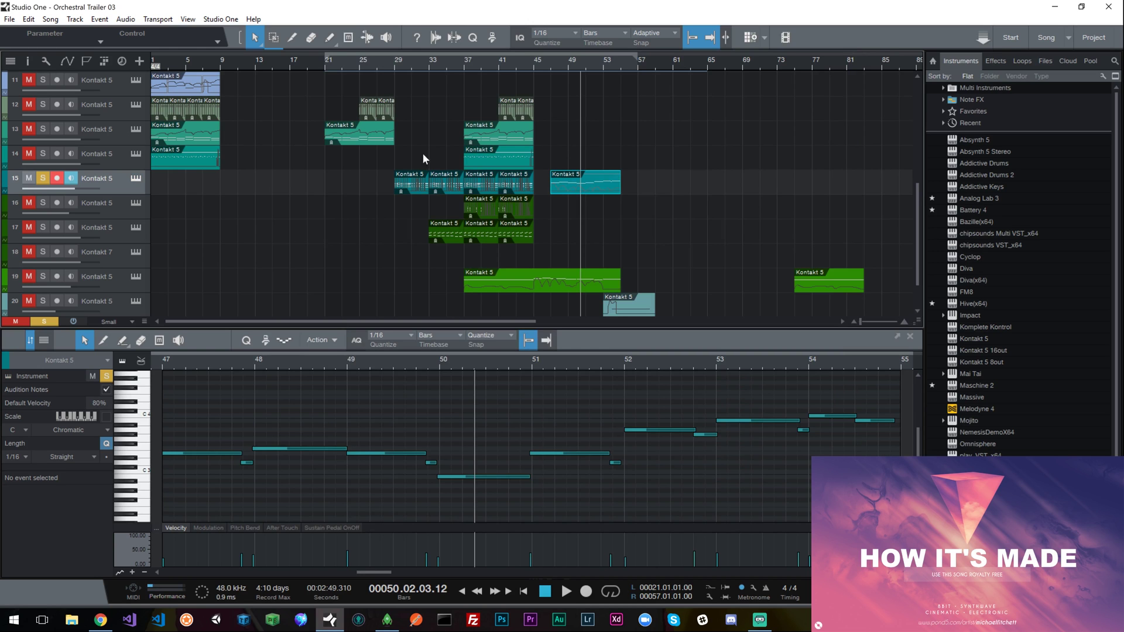
Step: Replay track 15 from bar 47, clear its solo, and play the full mix from the same bar
click(549, 62)
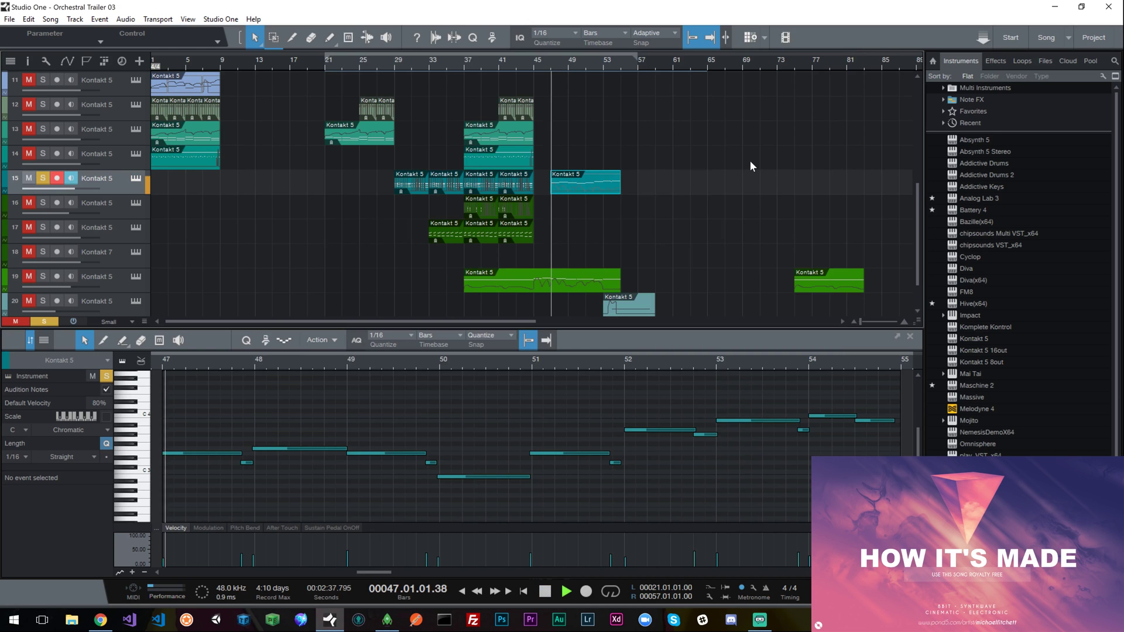
click(43, 179)
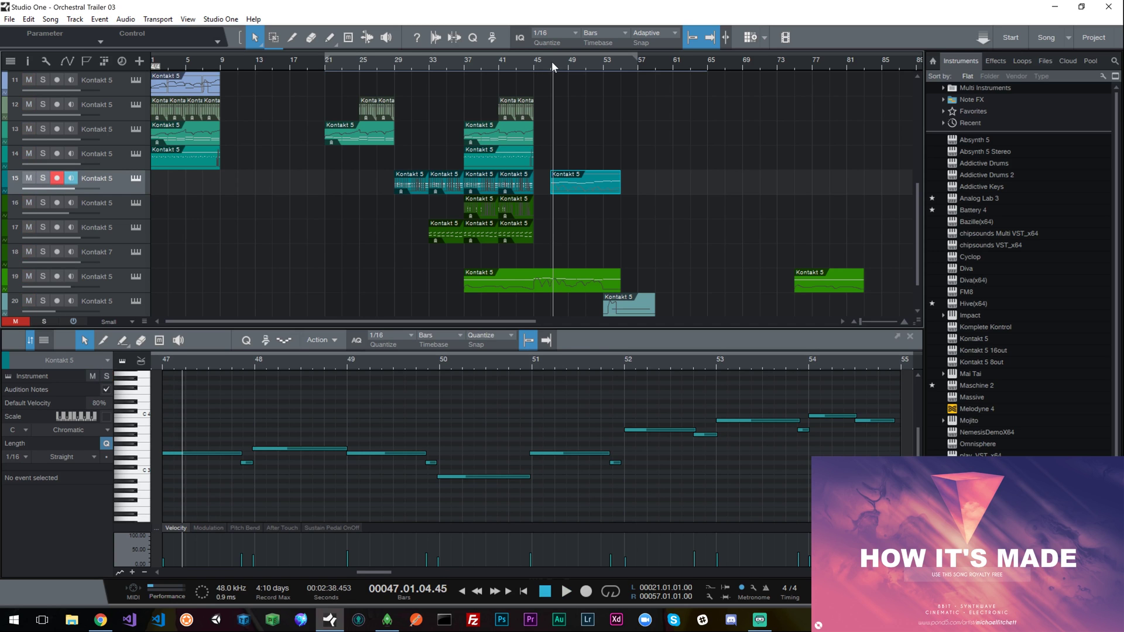
click(551, 61)
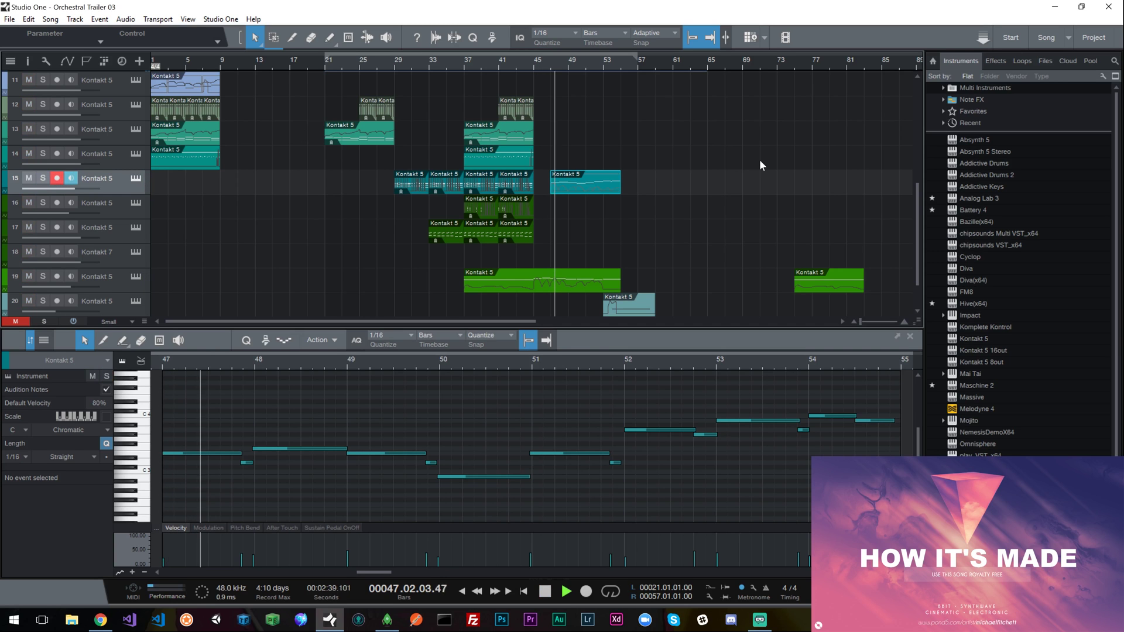
scroll(760, 159, down, 2)
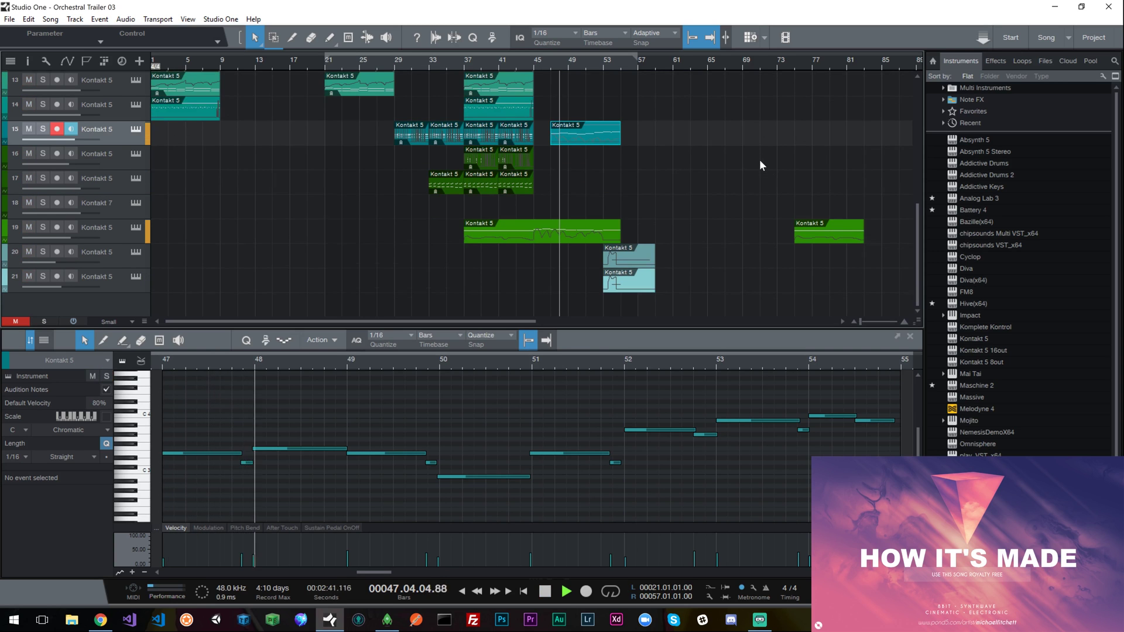
Step: Show the notes of track 2's bar 53, track 5's bar 49 and track 19's bar 37 events during playback, and stop
scroll(760, 159, up, 6)
scroll(759, 159, up, 1)
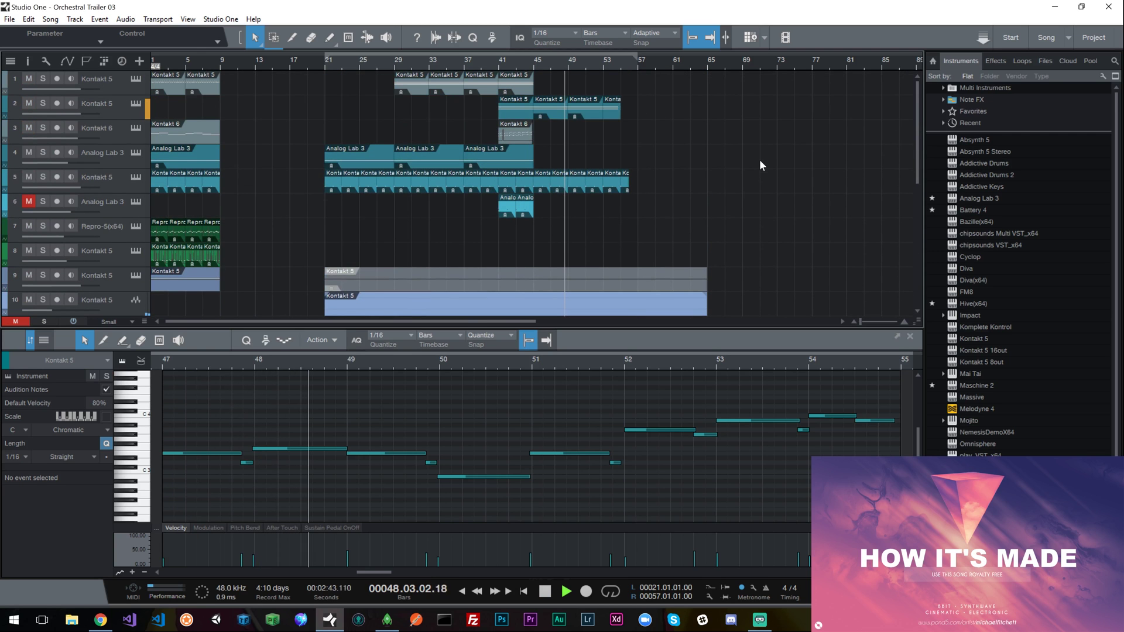
click(612, 108)
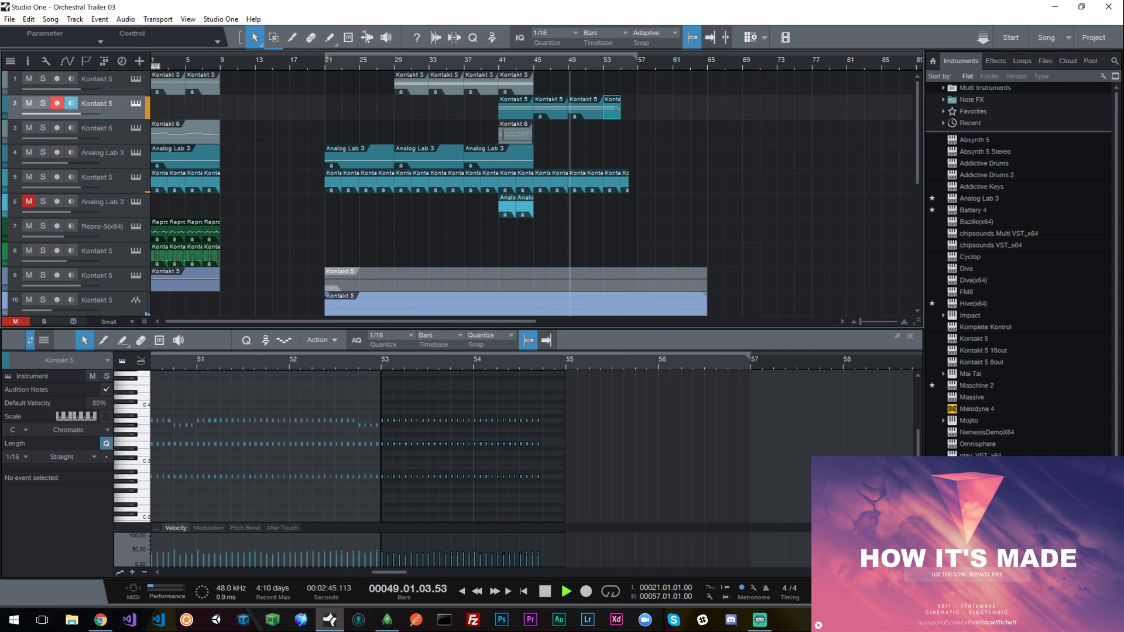
click(580, 185)
scroll(772, 194, down, 4)
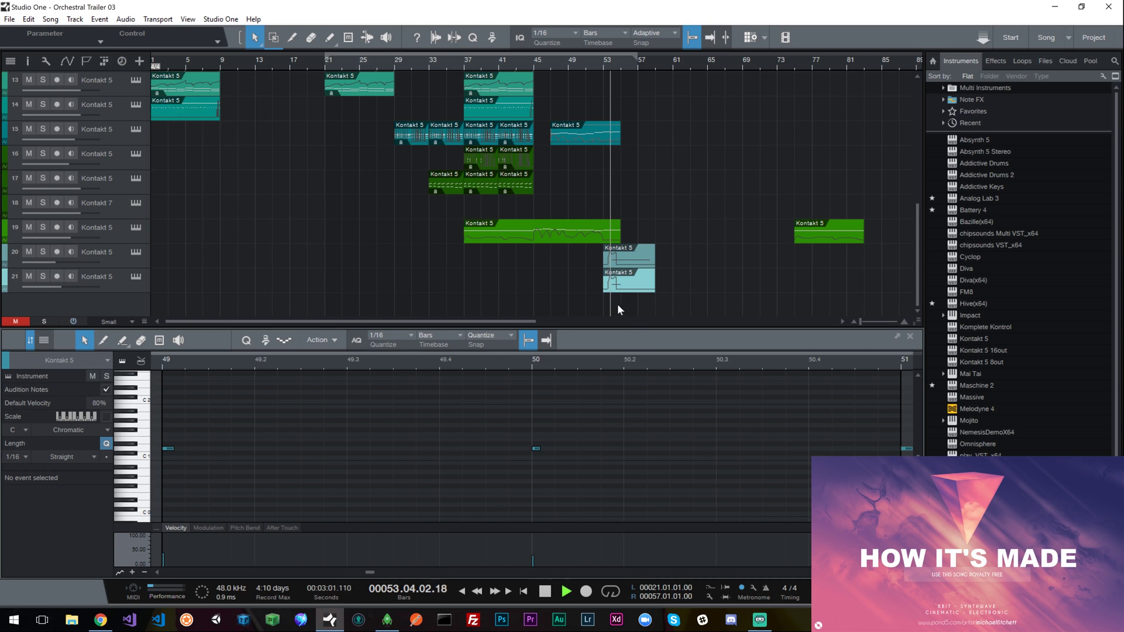
click(592, 230)
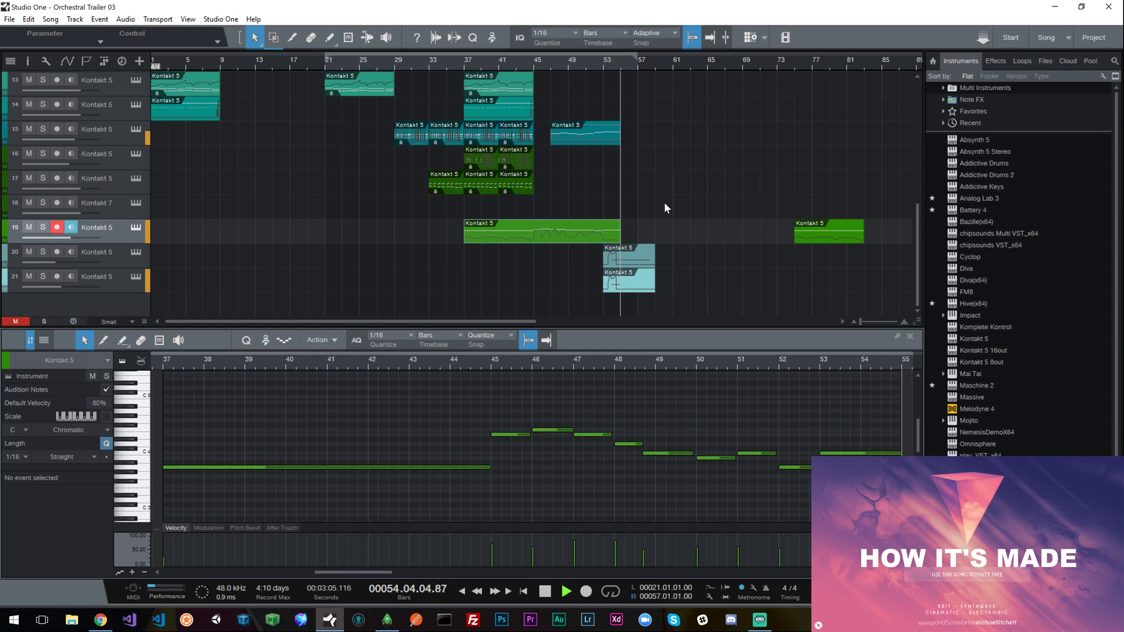
key(space)
Step: Show the notes of track 20's event, examine its Rise & Hit Big Drums 1 instrument with Kontakt's library list, and close it
click(620, 258)
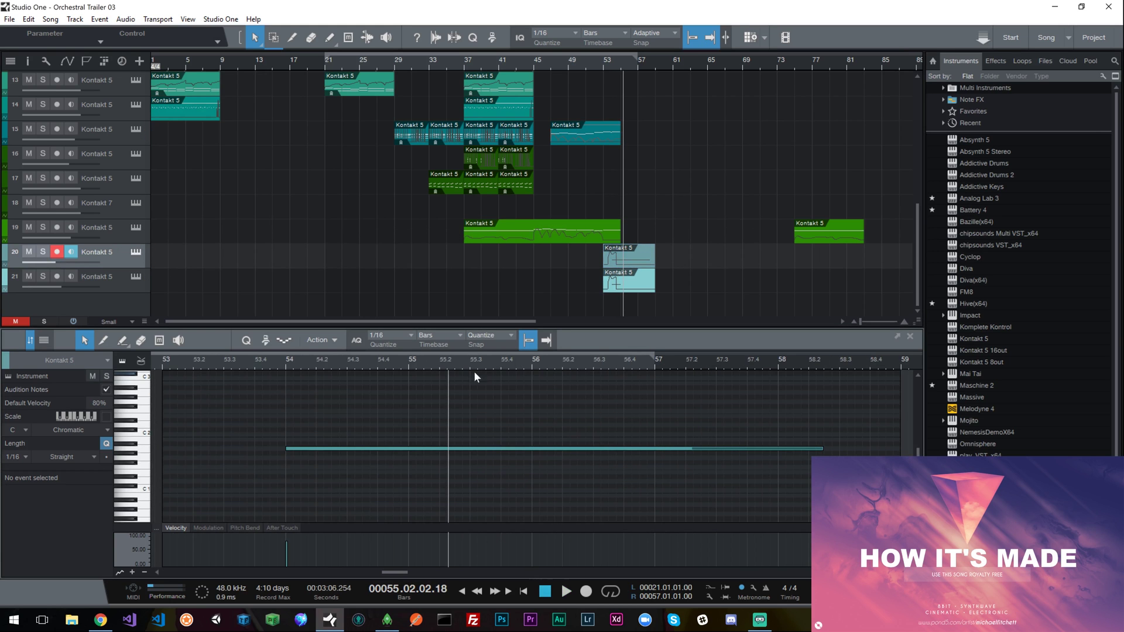
click(137, 253)
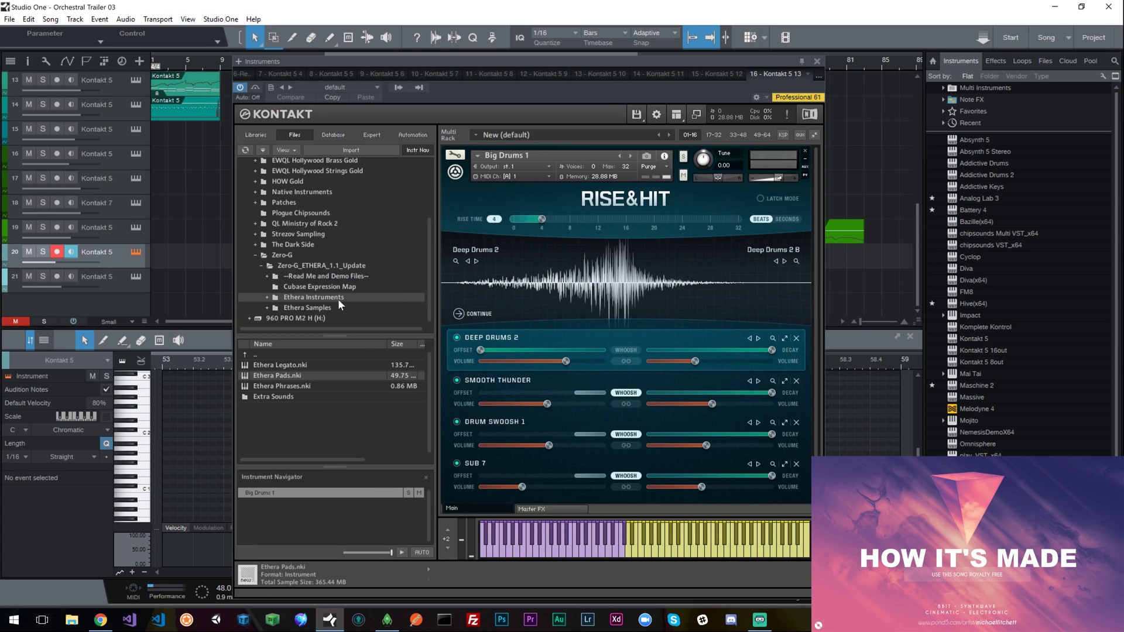
click(256, 134)
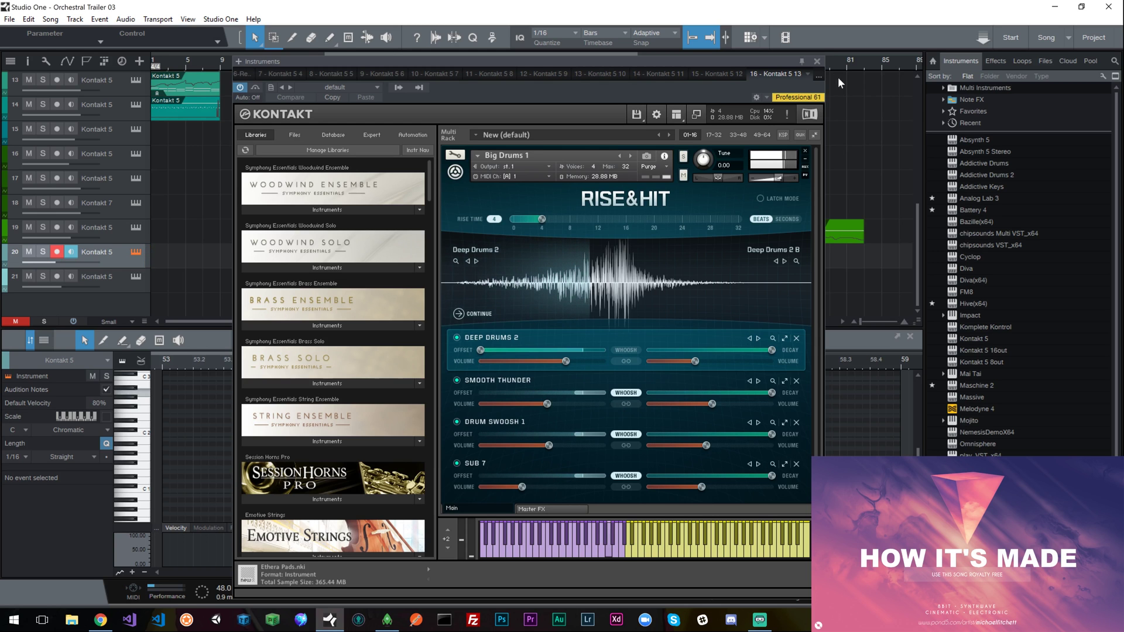
click(817, 61)
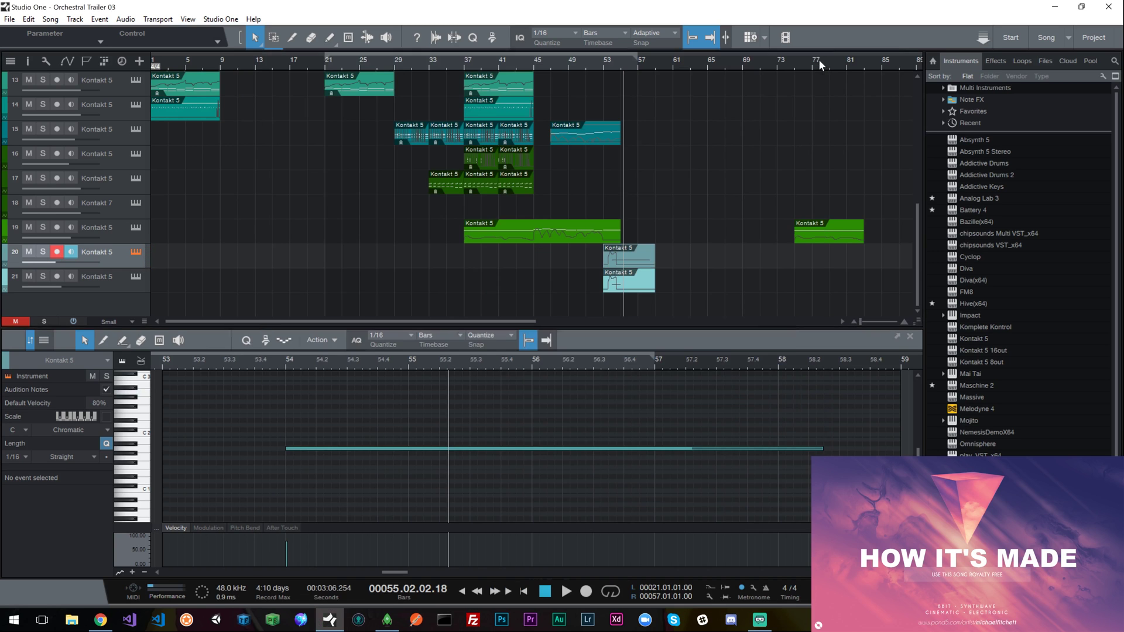
Step: Show the notes of track 21's event, examine its Rise & Hit Snare Convention instrument, and close it
click(628, 284)
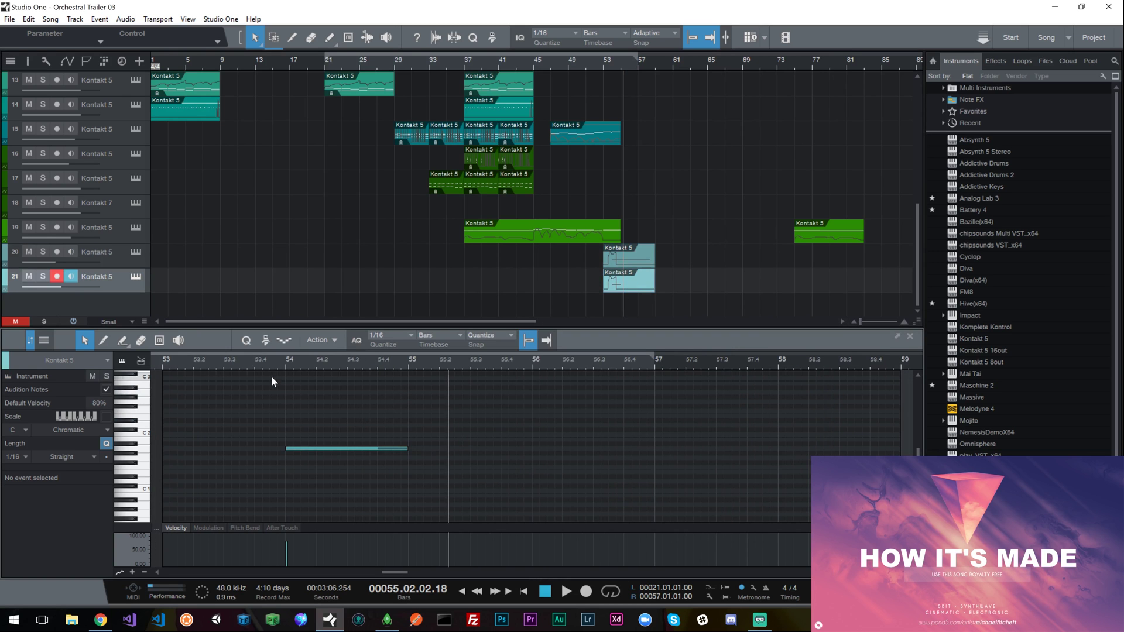
click(267, 360)
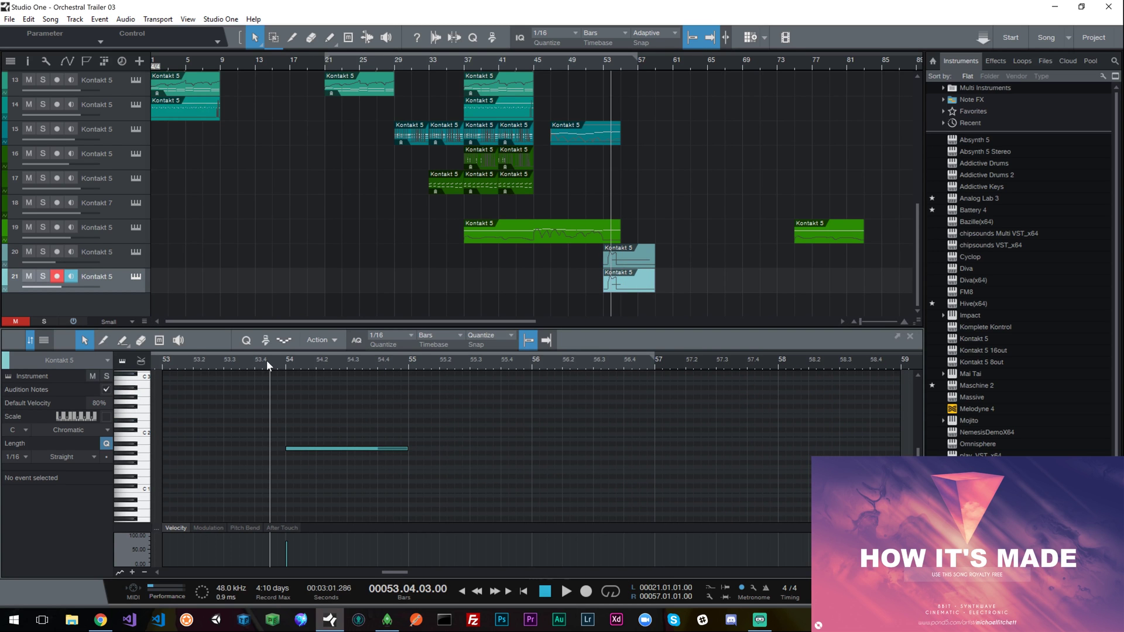
click(135, 276)
drag(535, 491, 670, 70)
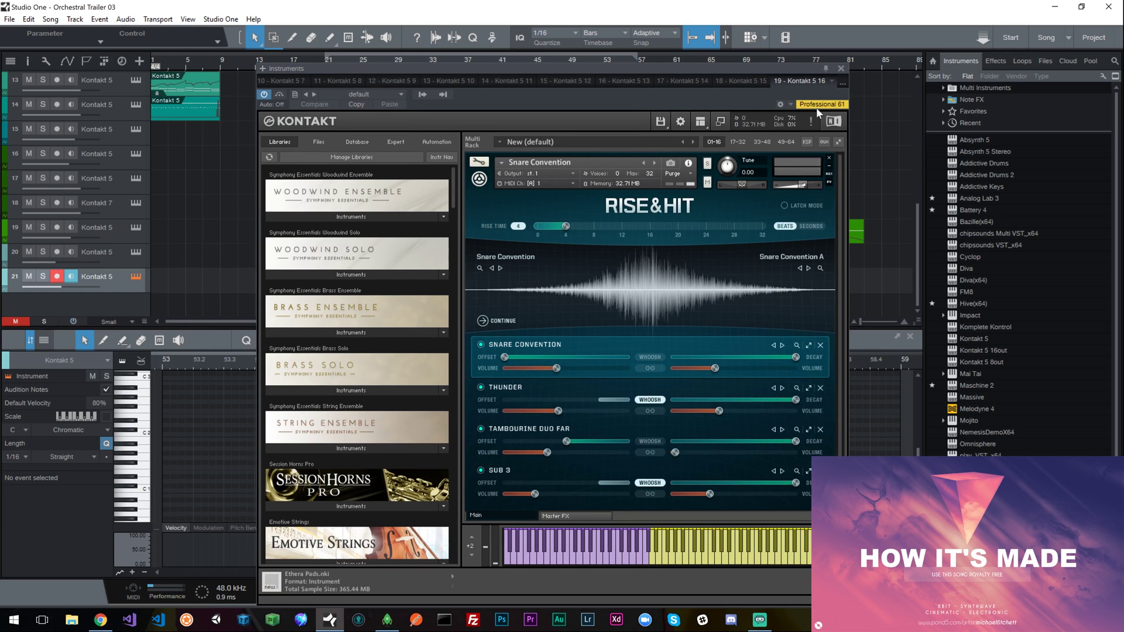
click(842, 69)
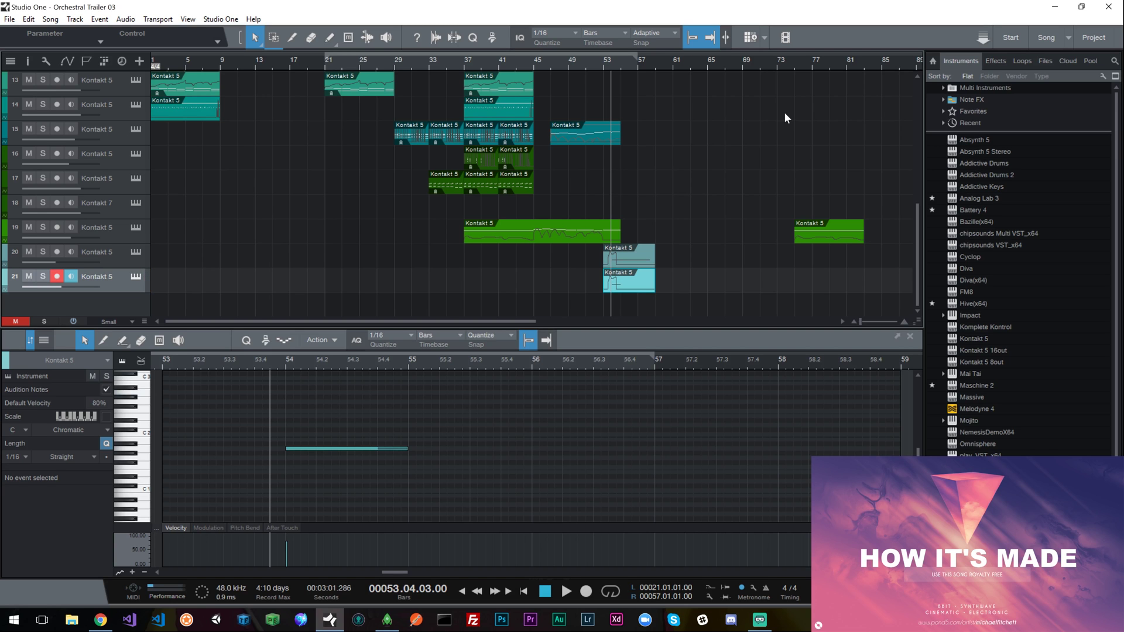
Step: Set the playback position to bar 53 and look over all tracks of the arrangement
scroll(701, 130, up, 1)
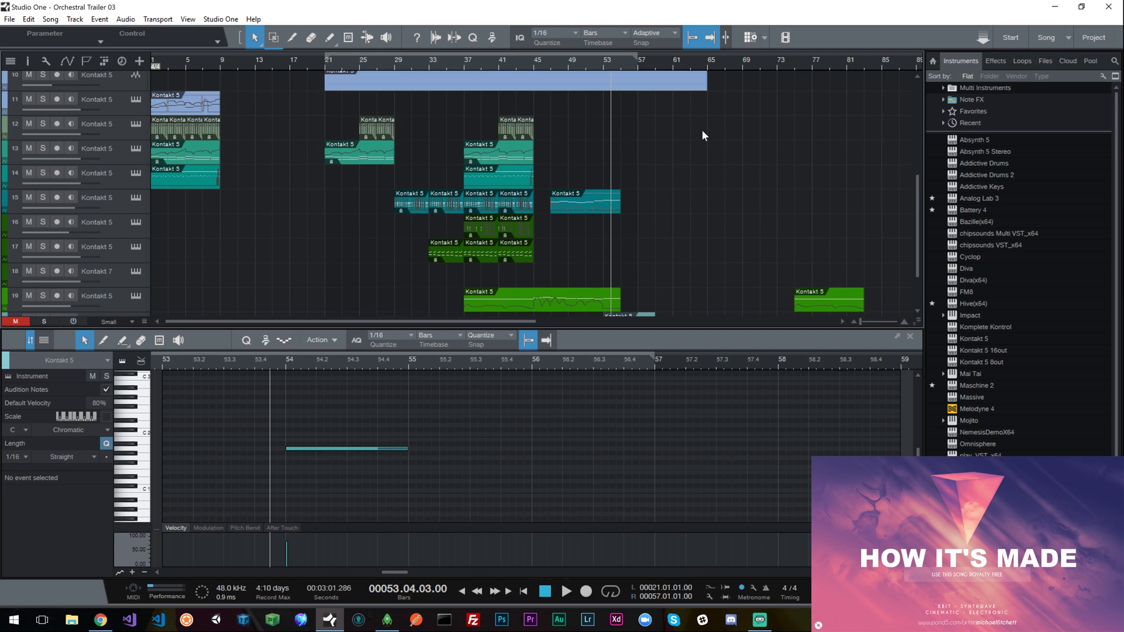
scroll(701, 130, down, 1)
click(603, 61)
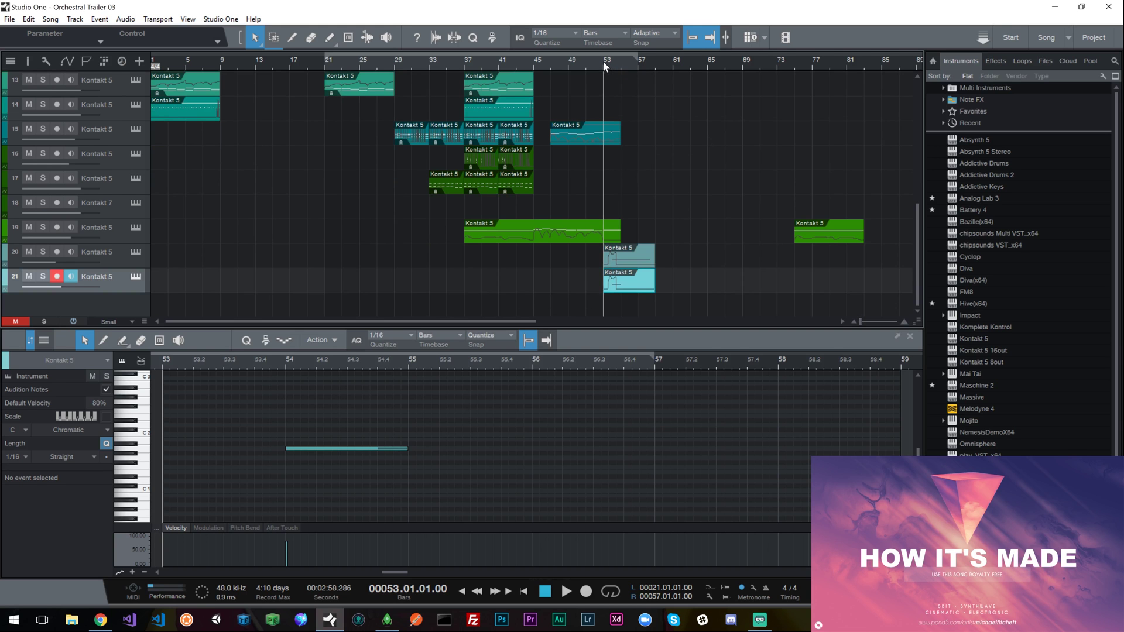
scroll(713, 198, up, 10)
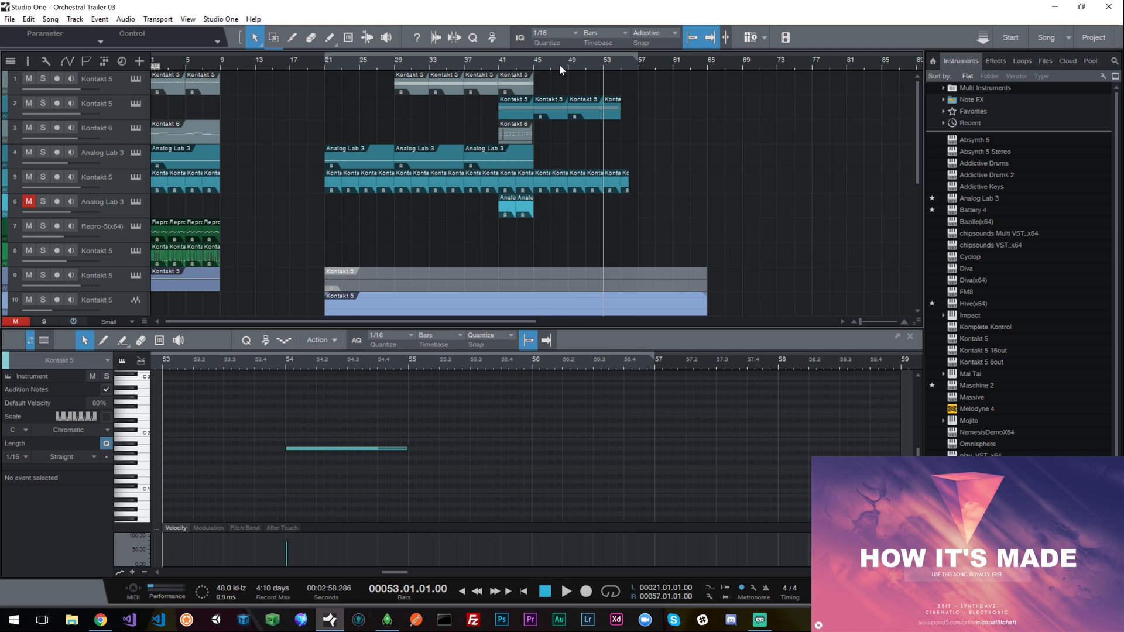
scroll(553, 174, down, 5)
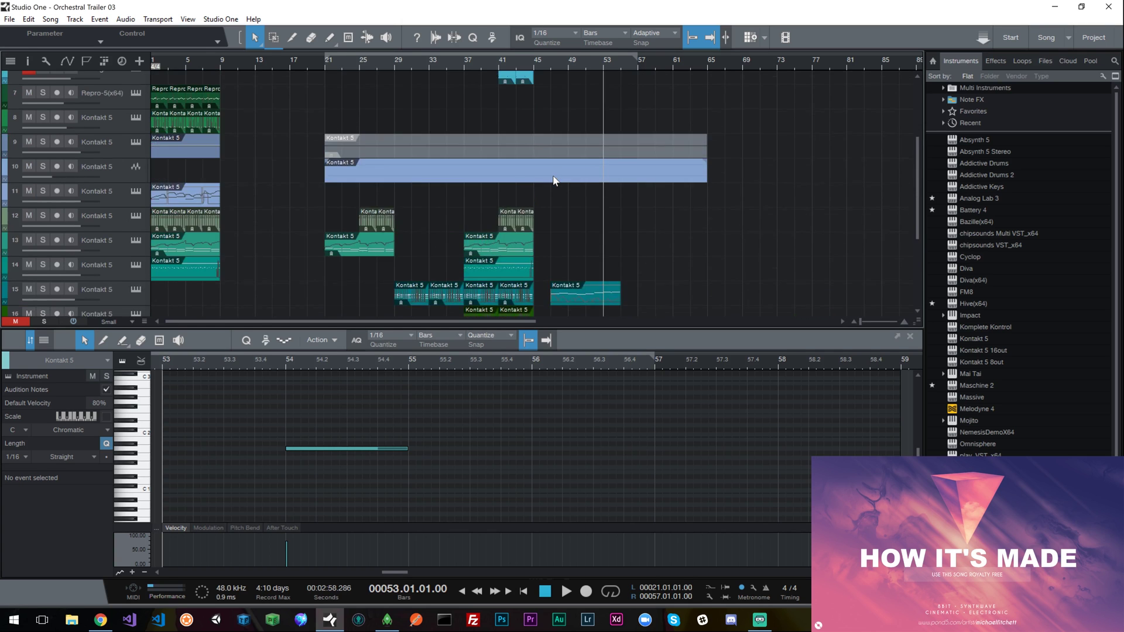
scroll(553, 175, up, 5)
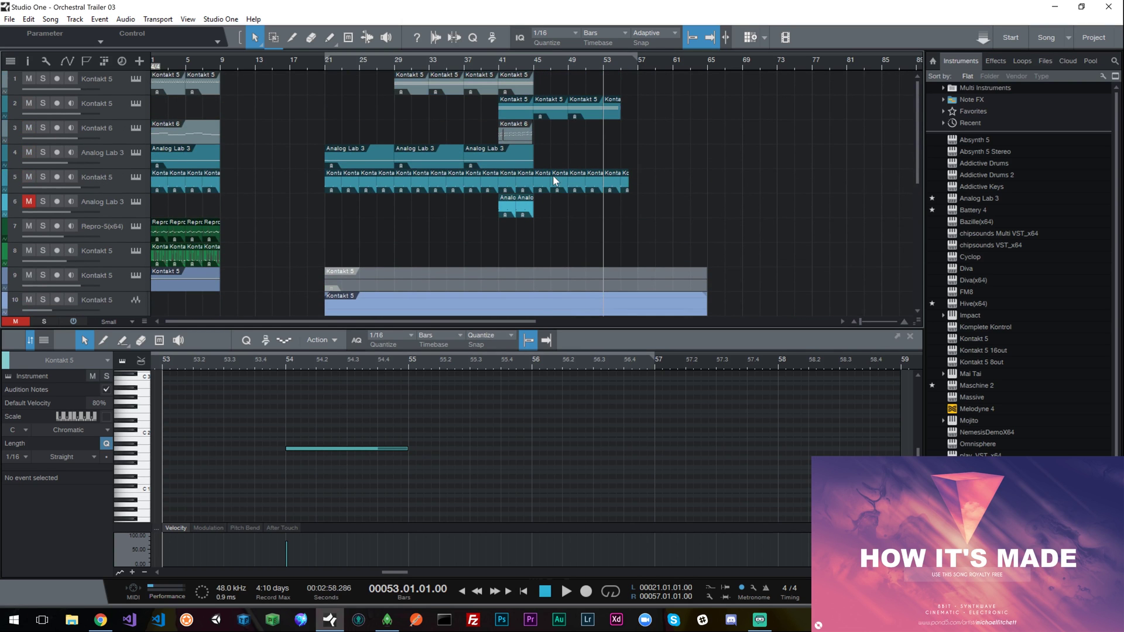
scroll(553, 179, down, 4)
scroll(554, 179, down, 6)
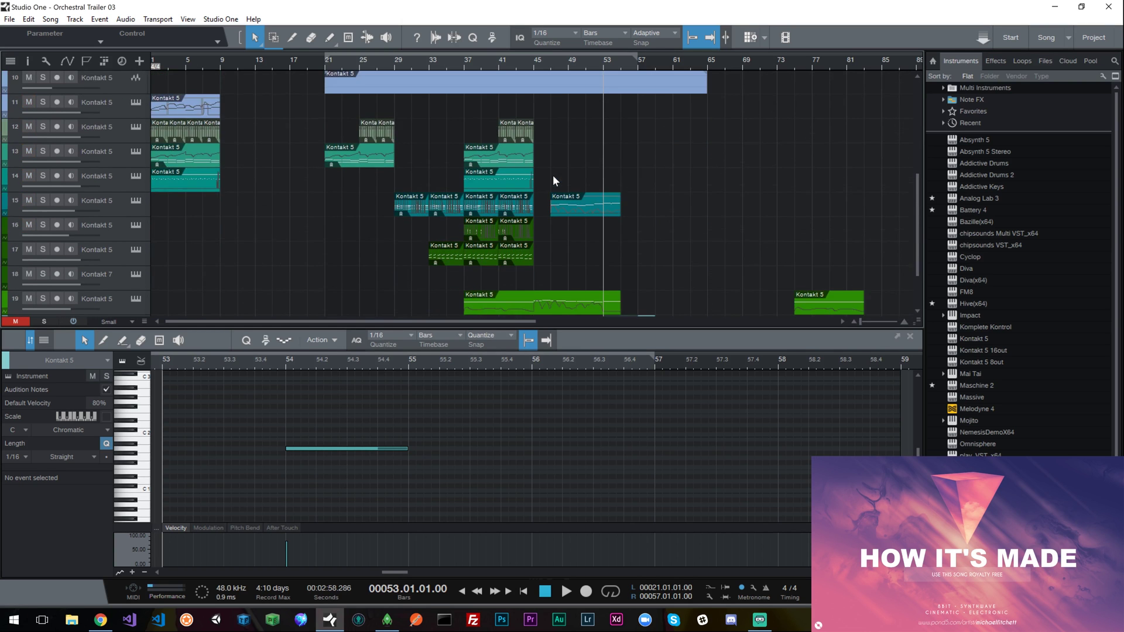
scroll(553, 179, up, 3)
scroll(555, 180, up, 1)
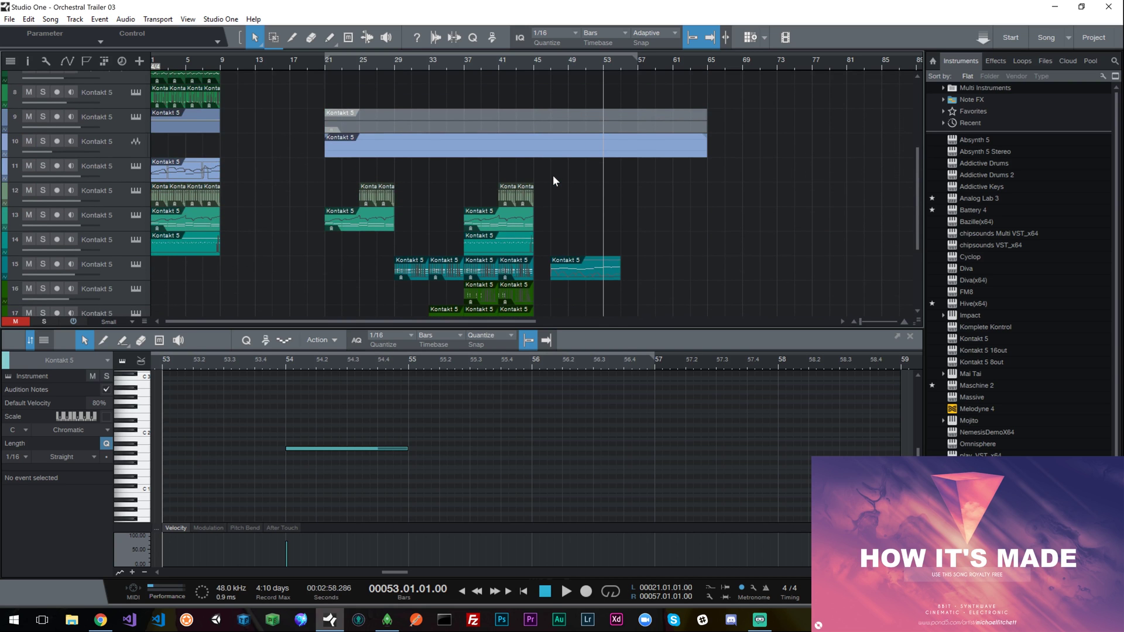
scroll(553, 175, down, 4)
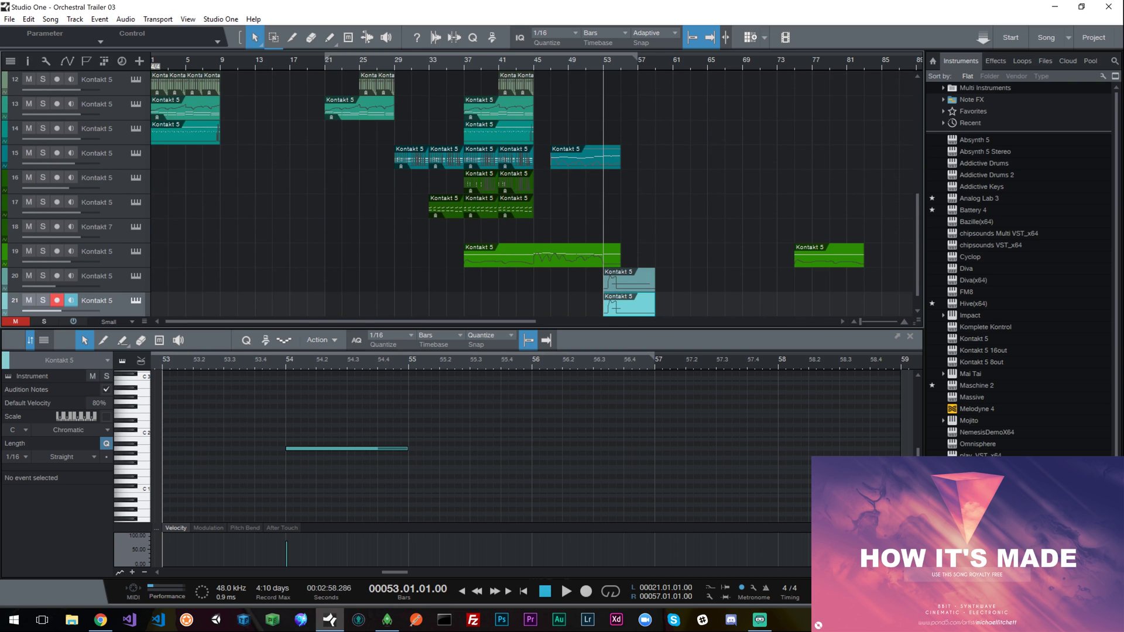
Step: Show the mixer, examine the Satin tape machine insert on the main output, and close it
key(F3)
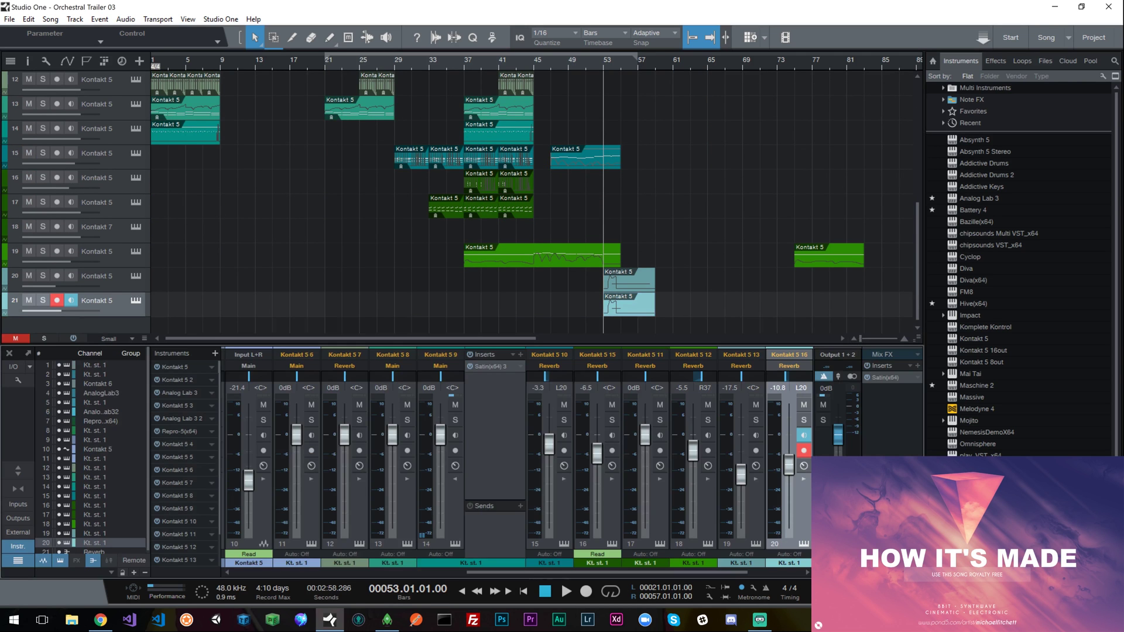
click(883, 377)
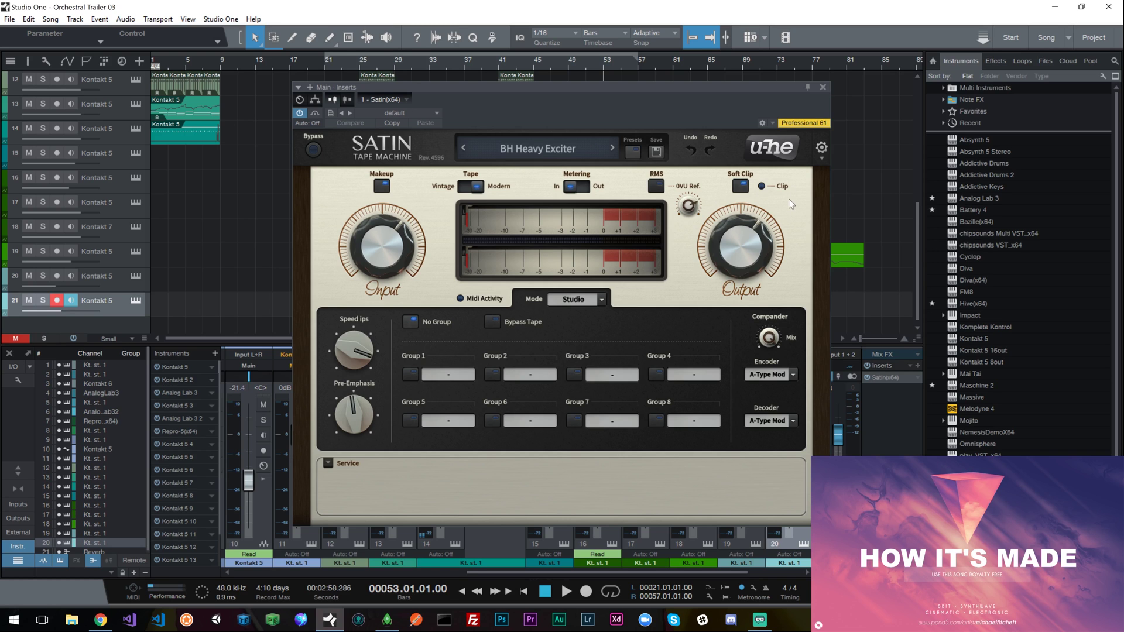
click(823, 88)
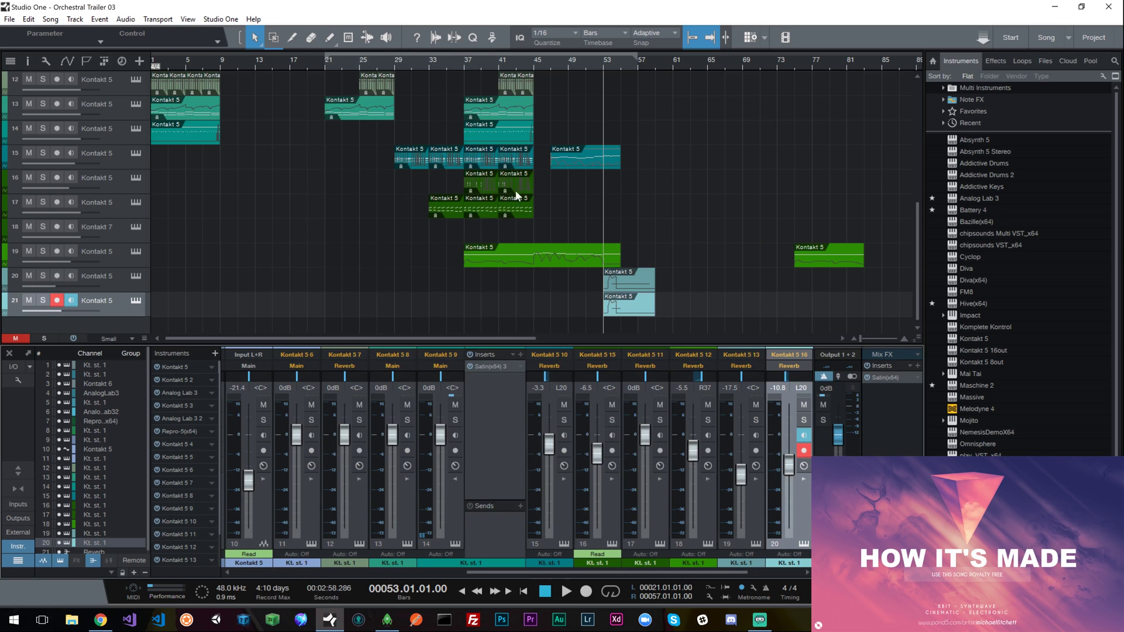
Step: Audition the full mix from bar 37 in several short passes, and re-examine the main output's Satin insert before closing it
click(468, 64)
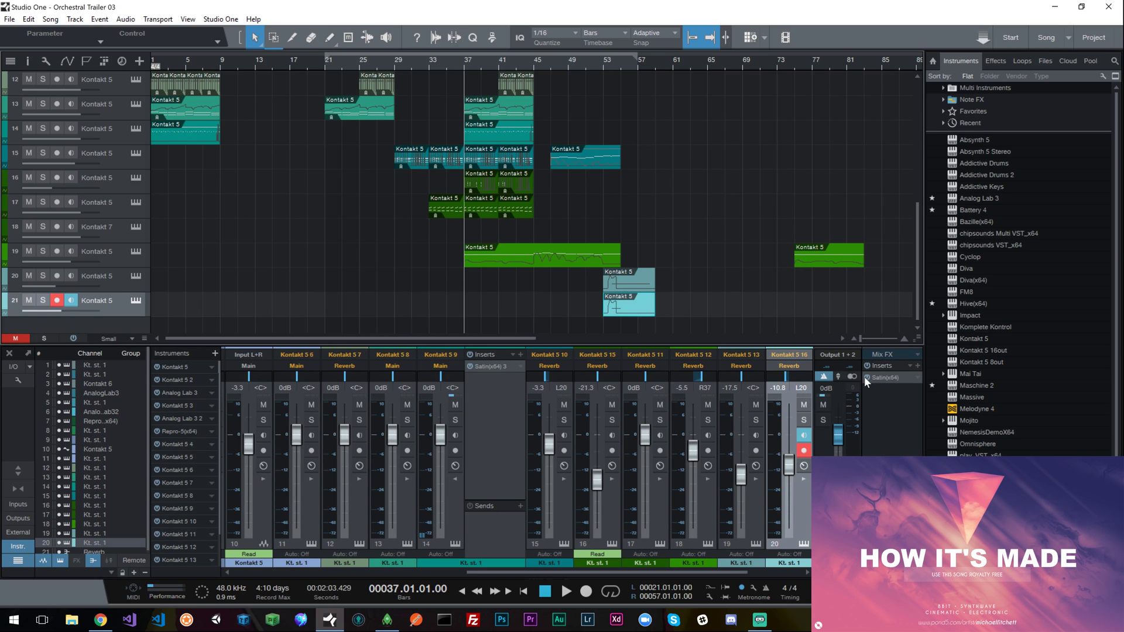
key(space)
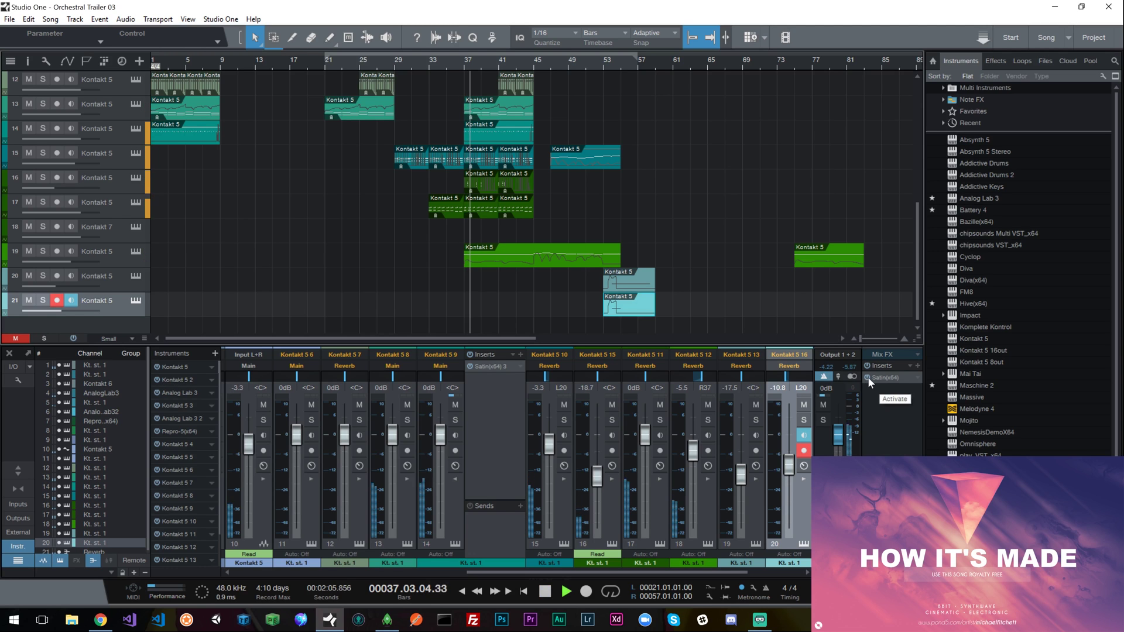
key(space)
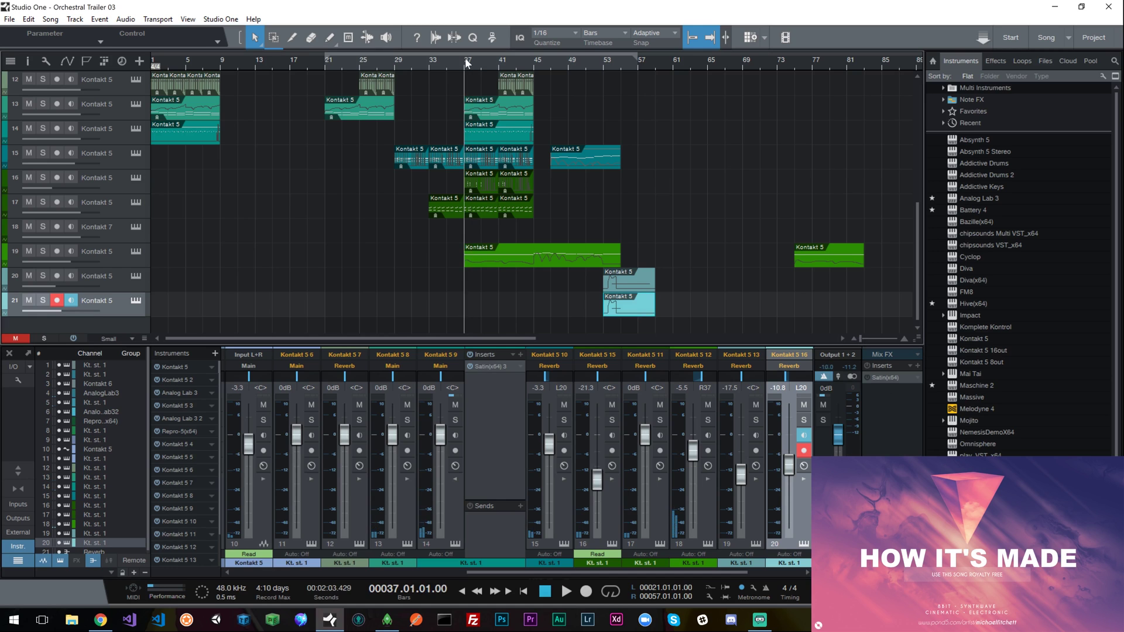
key(space)
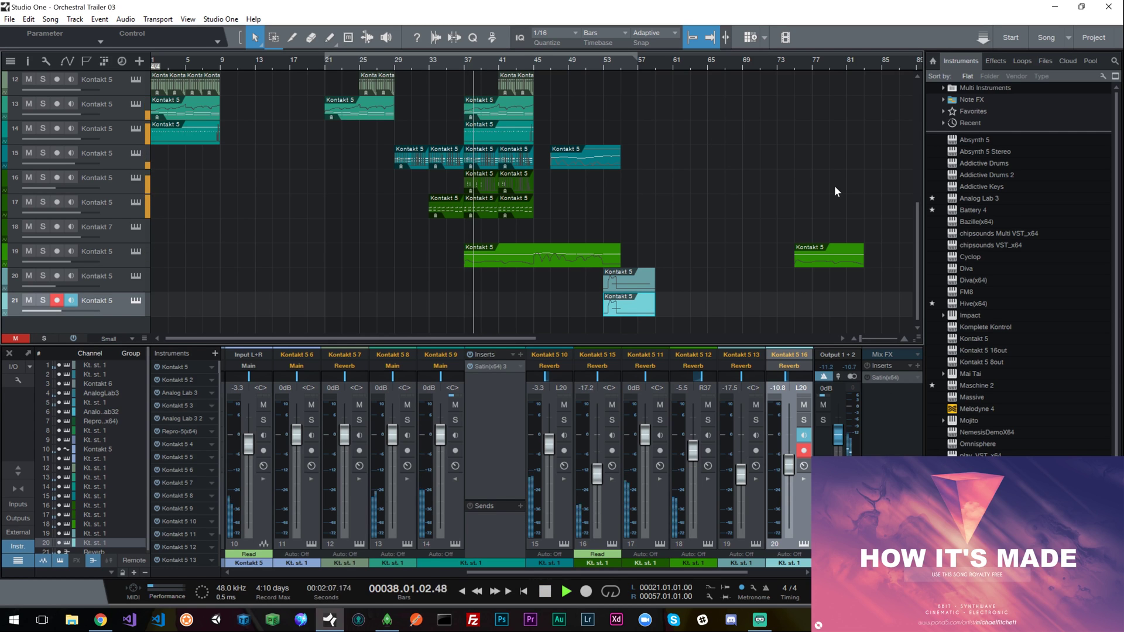
key(space)
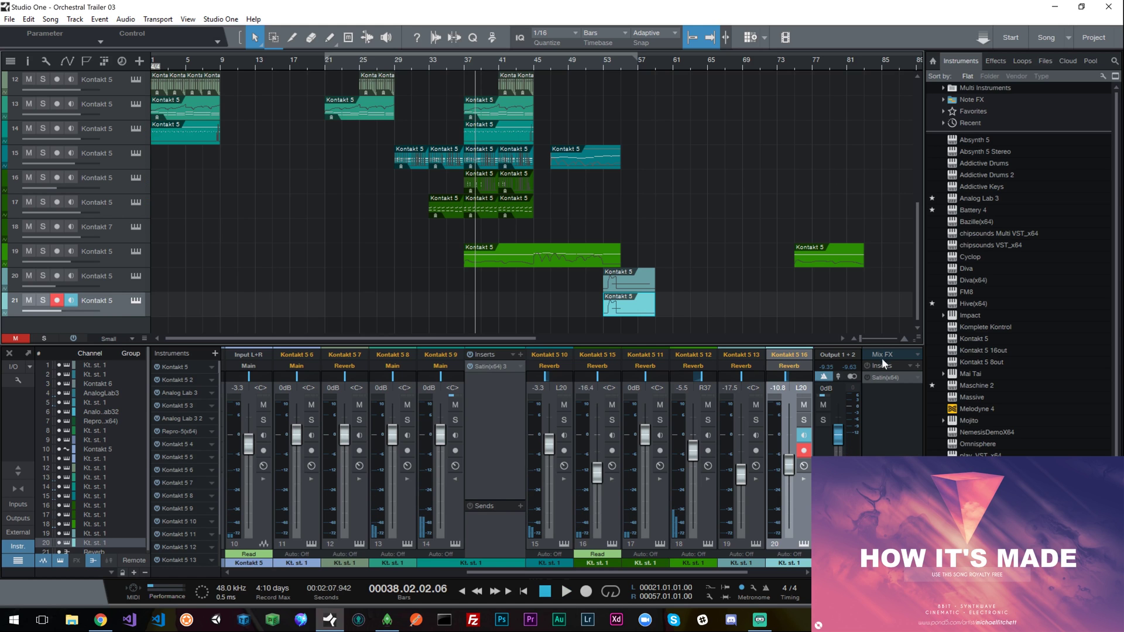
click(464, 60)
key(space)
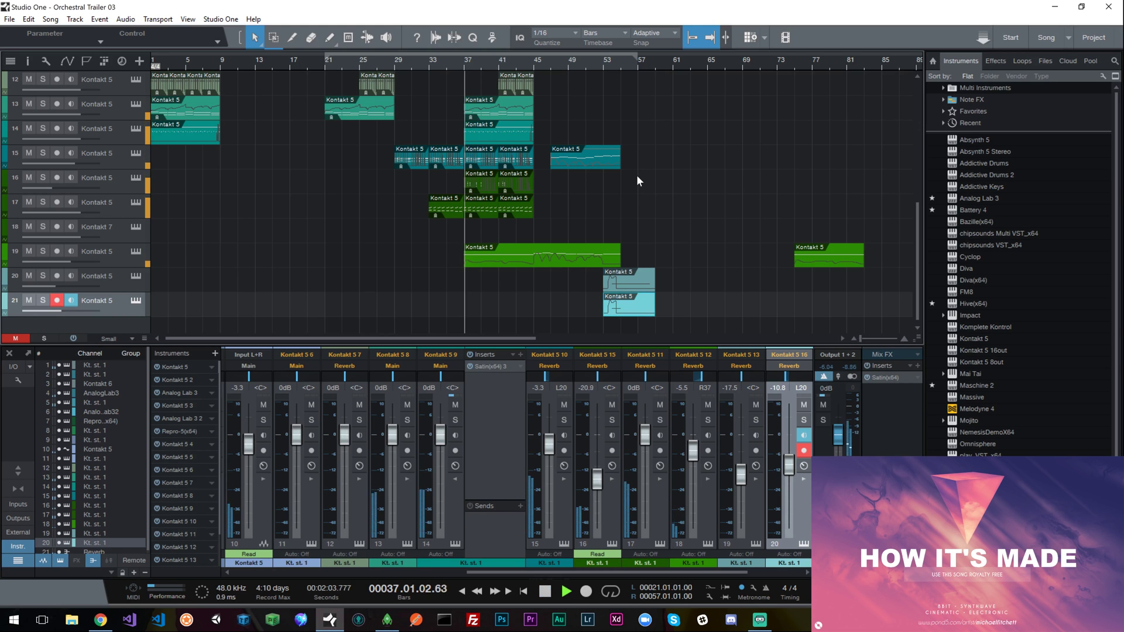
key(space)
click(887, 377)
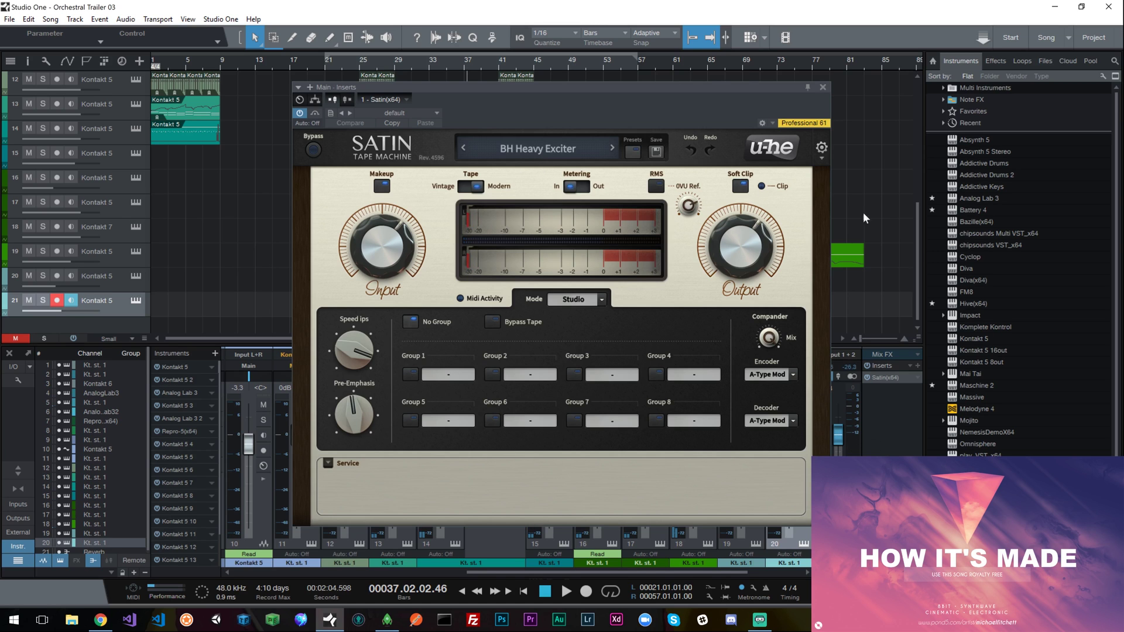
click(822, 88)
Step: Add the PreSonus Multiband Dynamics effect to the main output's inserts after Satin
click(914, 251)
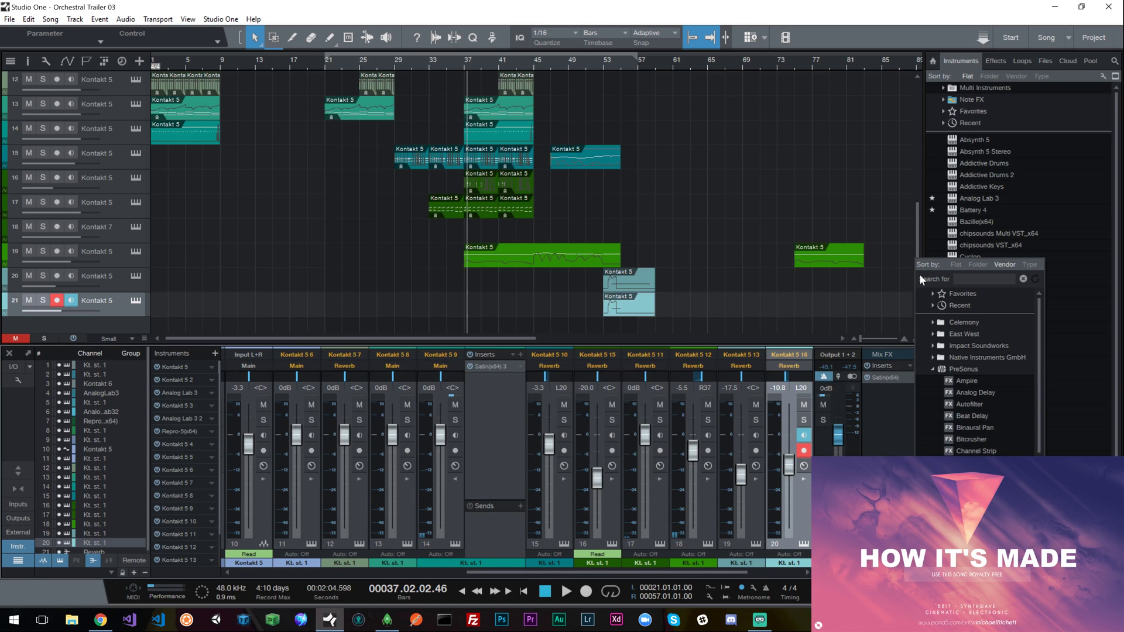
click(995, 439)
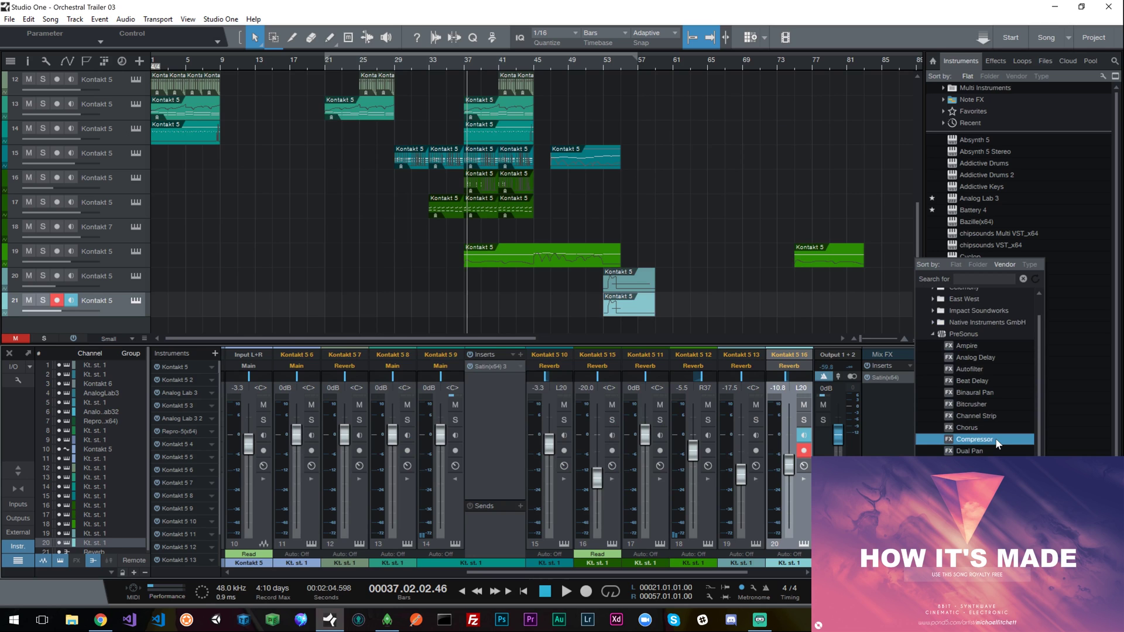
scroll(983, 410, down, 3)
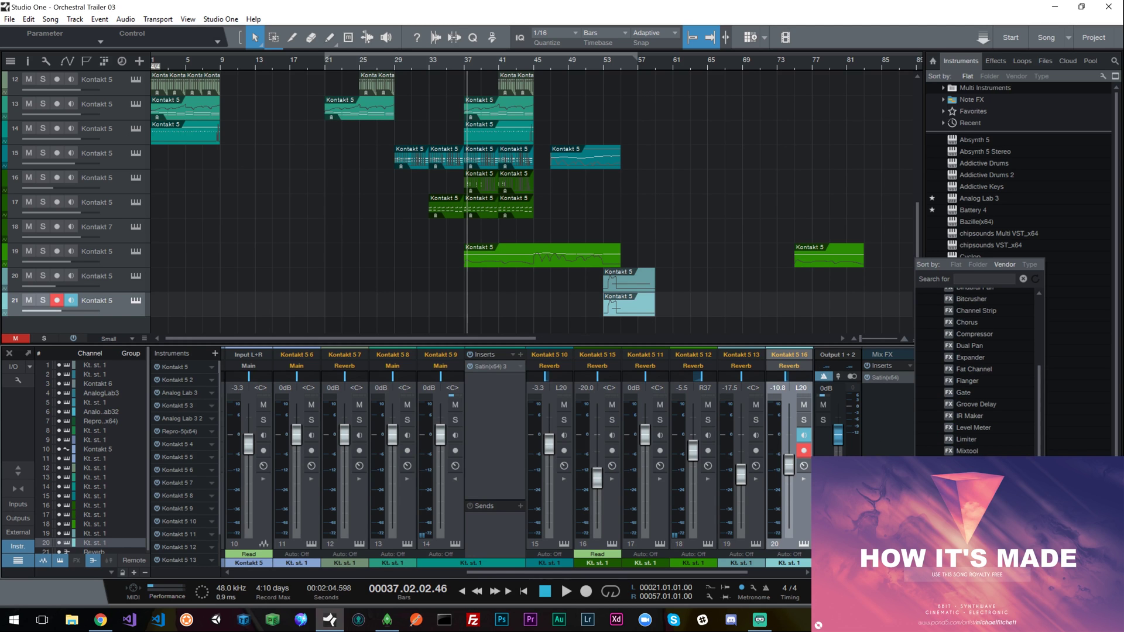
double_click(984, 451)
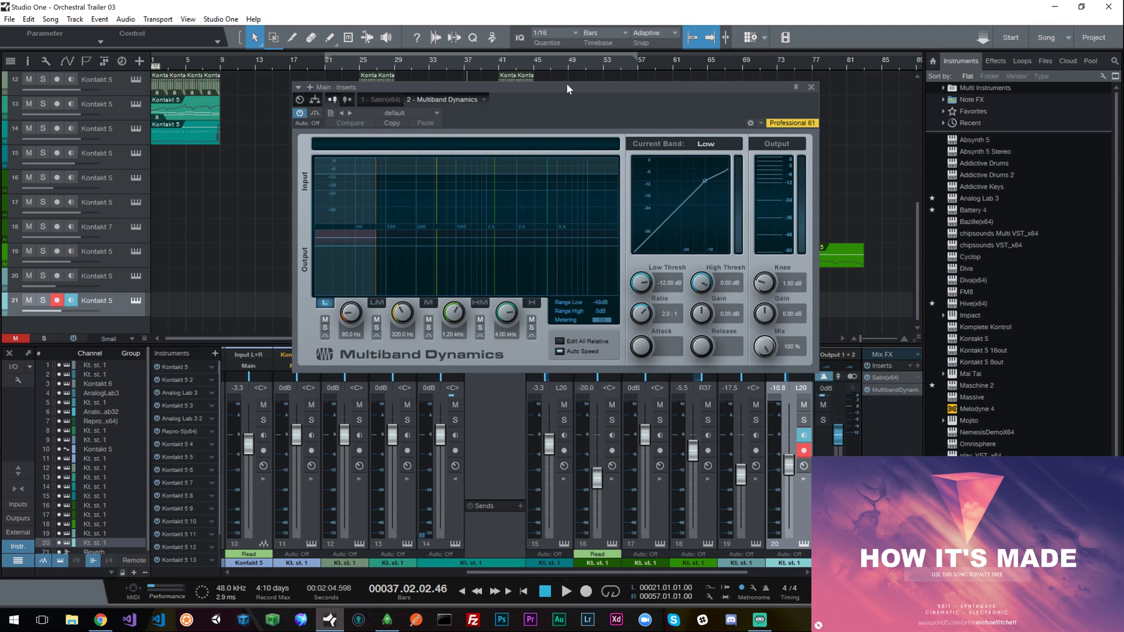
Step: Load the Louder - Some preset from the Master group in Multiband Dynamics and close the effect
drag(565, 83, 613, 85)
click(478, 116)
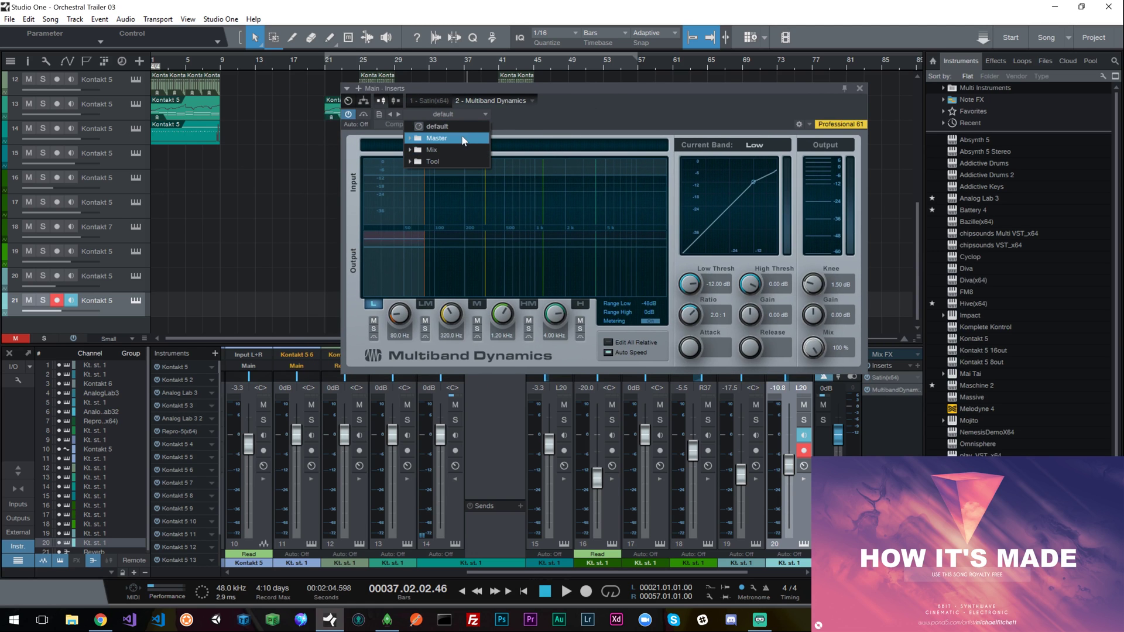
click(436, 139)
click(493, 220)
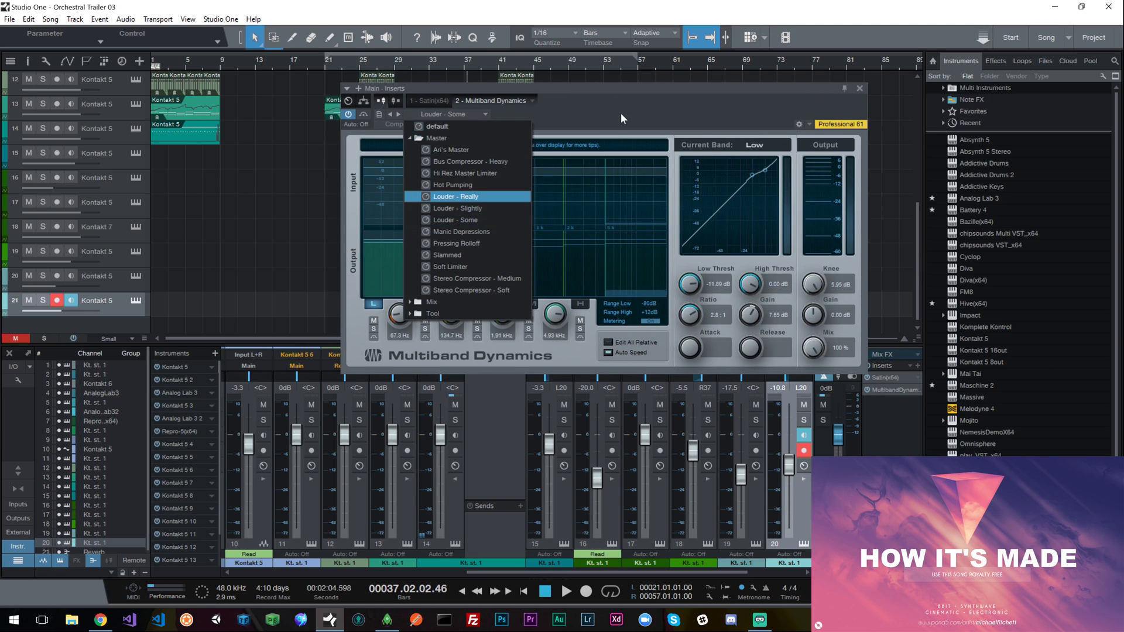
click(860, 88)
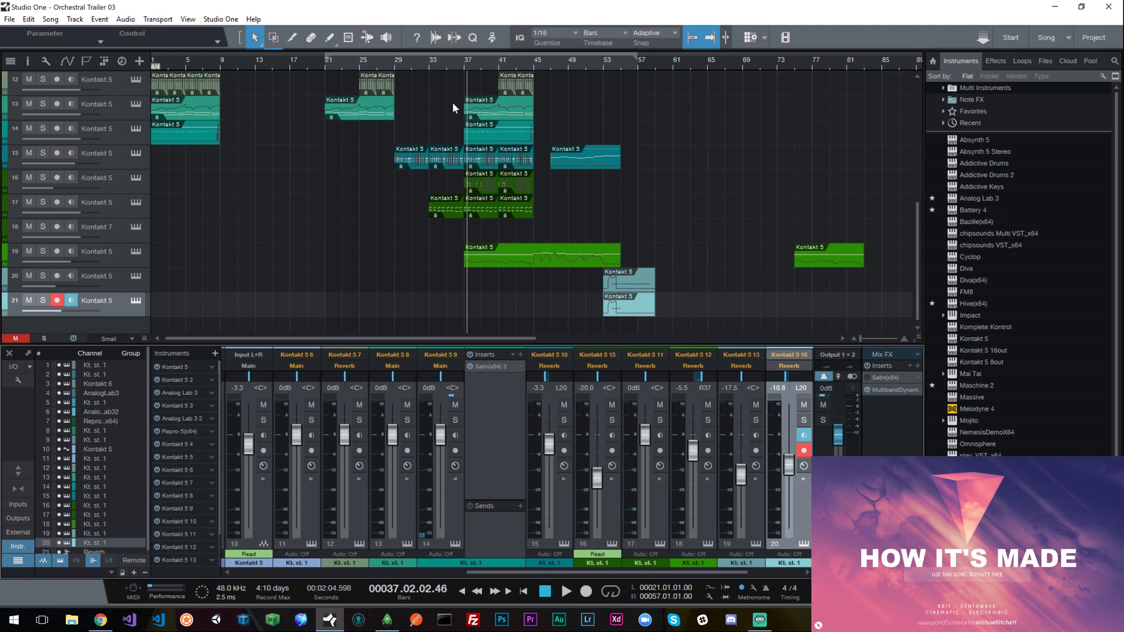
Step: Play the mix while setting the Multiband Dynamics Mix amount on the main output to 58.5 %, and close the effect
key(space)
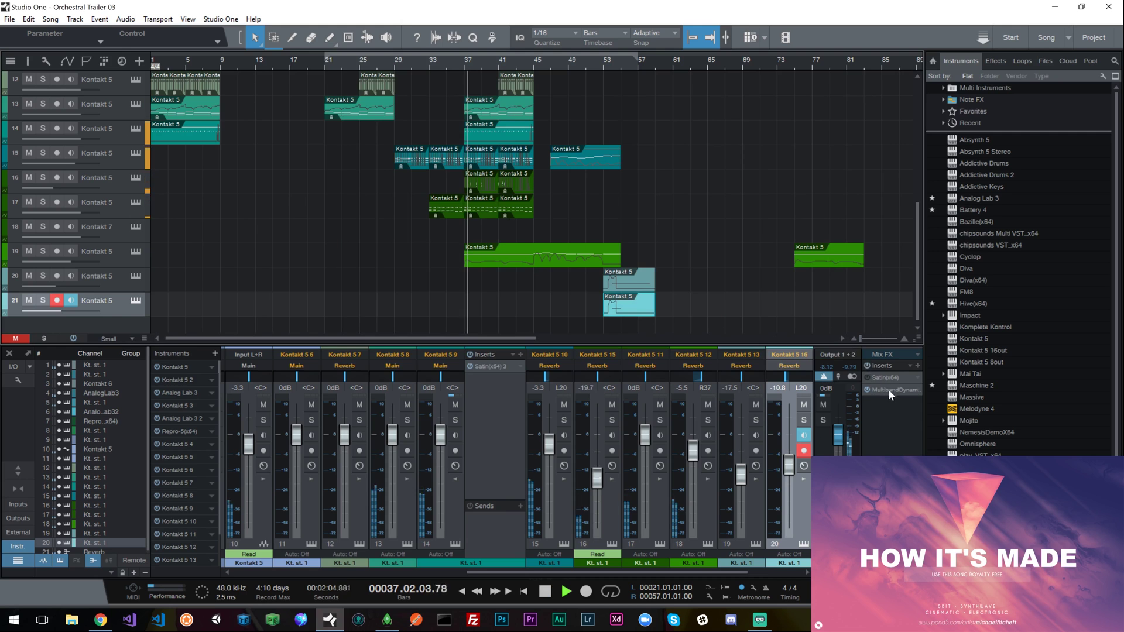
click(888, 389)
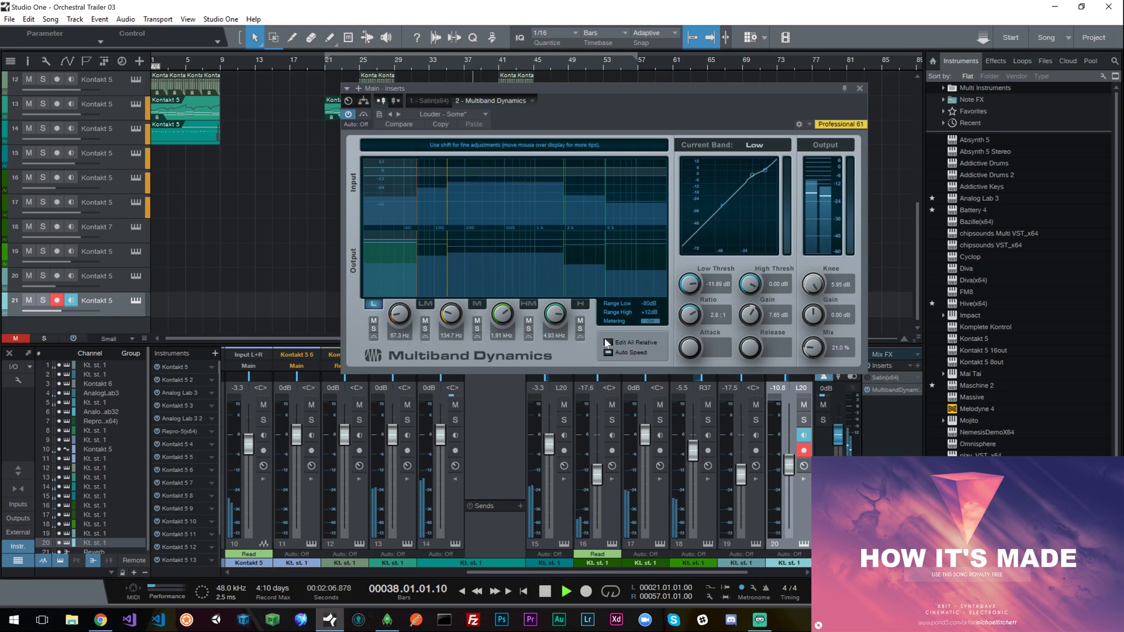
drag(817, 349, 820, 296)
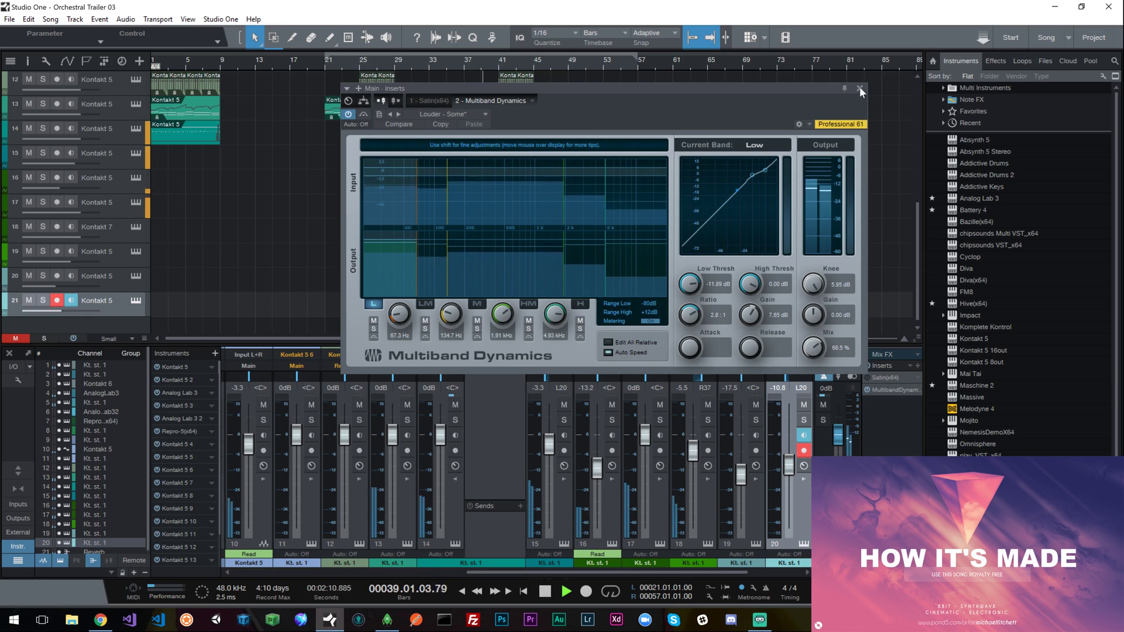
click(860, 88)
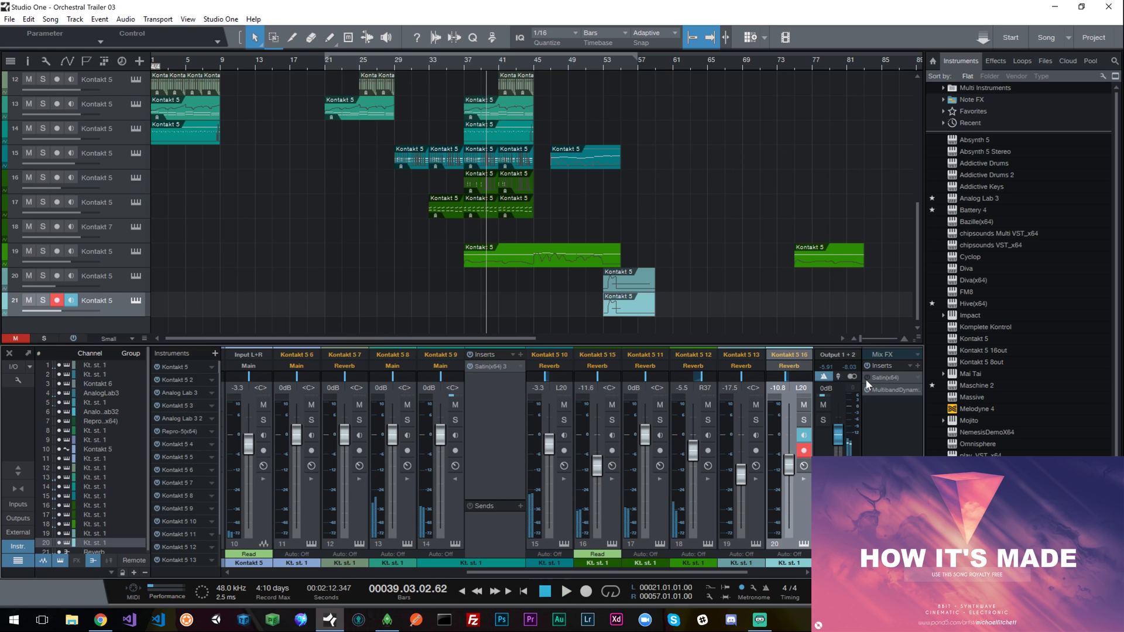
Step: Audition the mix again from bar 37, examine the Studio Mode presets of the main output's Satin insert, and close it
click(461, 65)
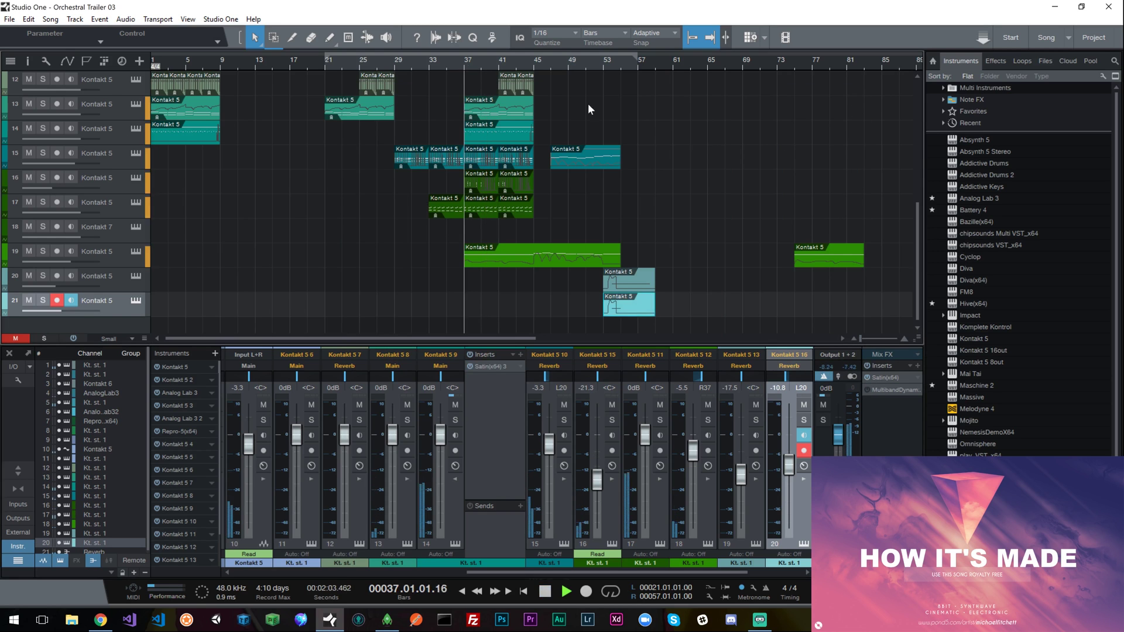
click(880, 377)
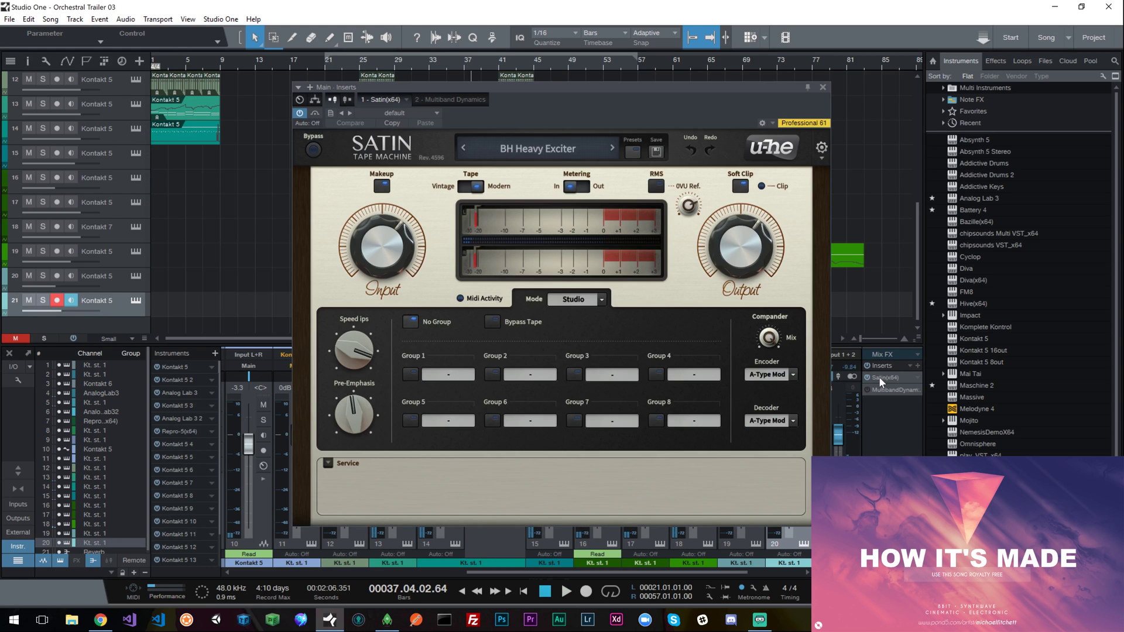
click(632, 151)
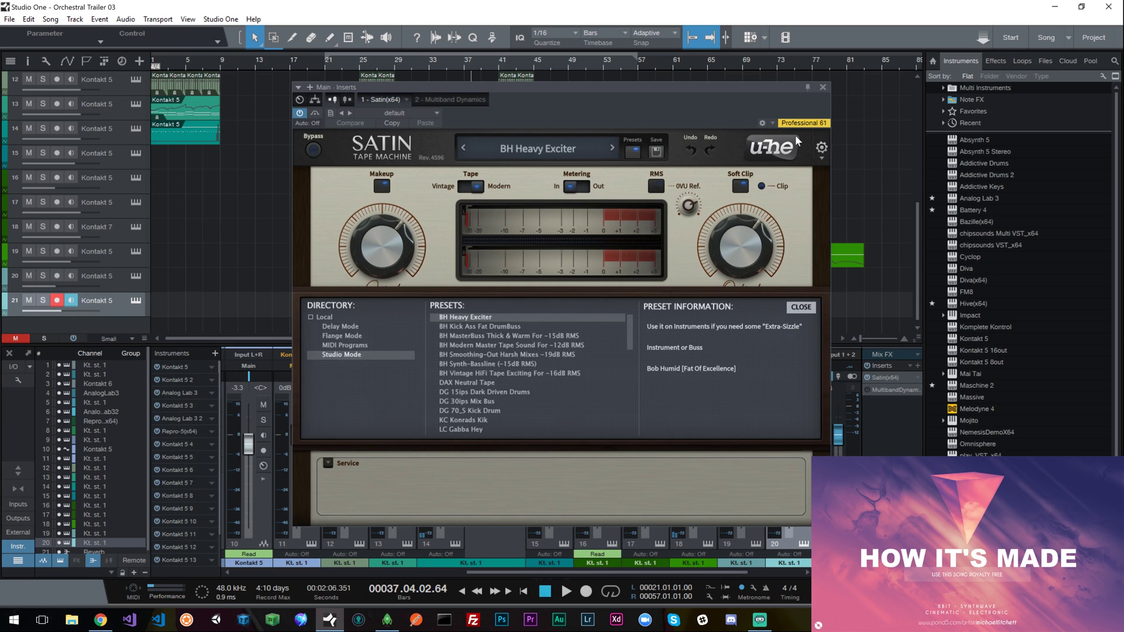
click(823, 86)
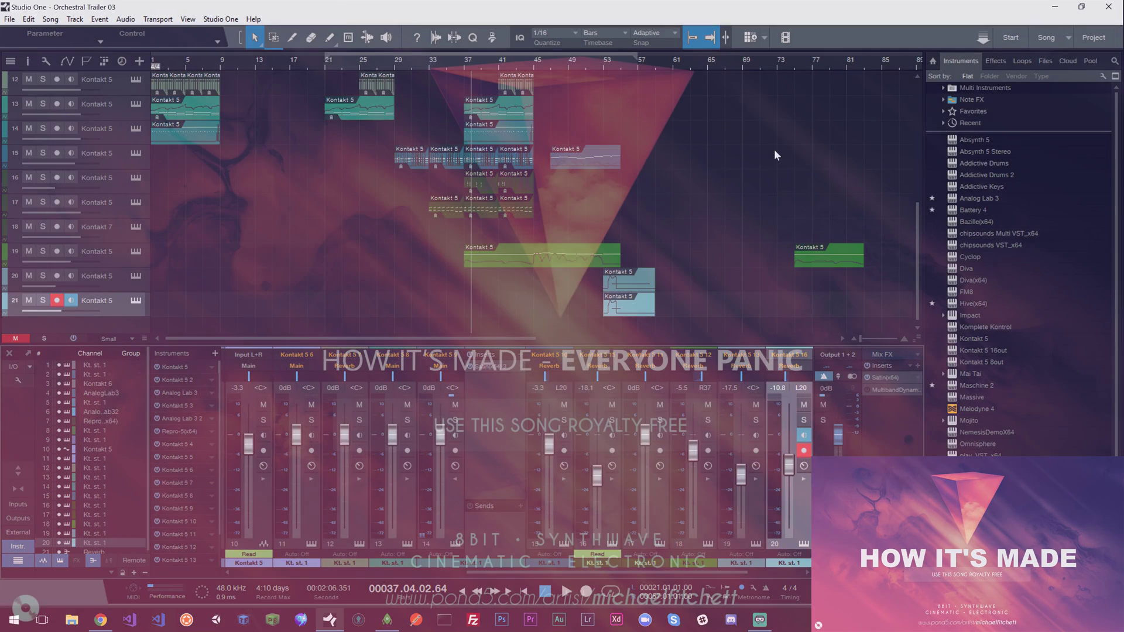